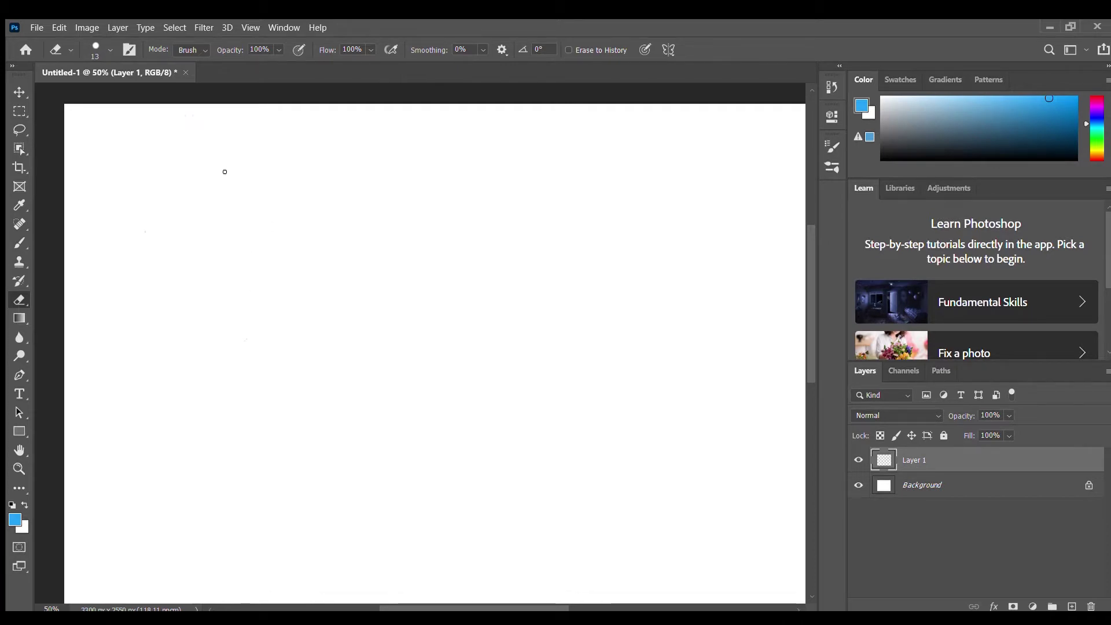
key("b")
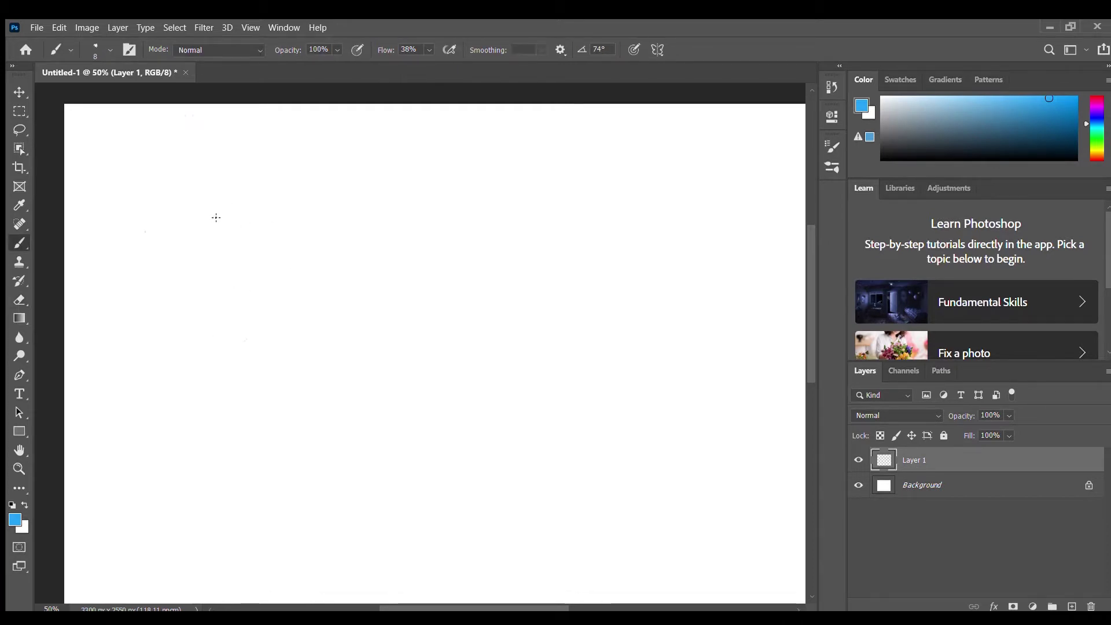
mouse_move(230, 191)
left_mouse_down()
mouse_move(214, 245)
mouse_move(220, 201)
mouse_move(270, 176)
mouse_move(214, 225)
mouse_move(223, 282)
left_mouse_up()
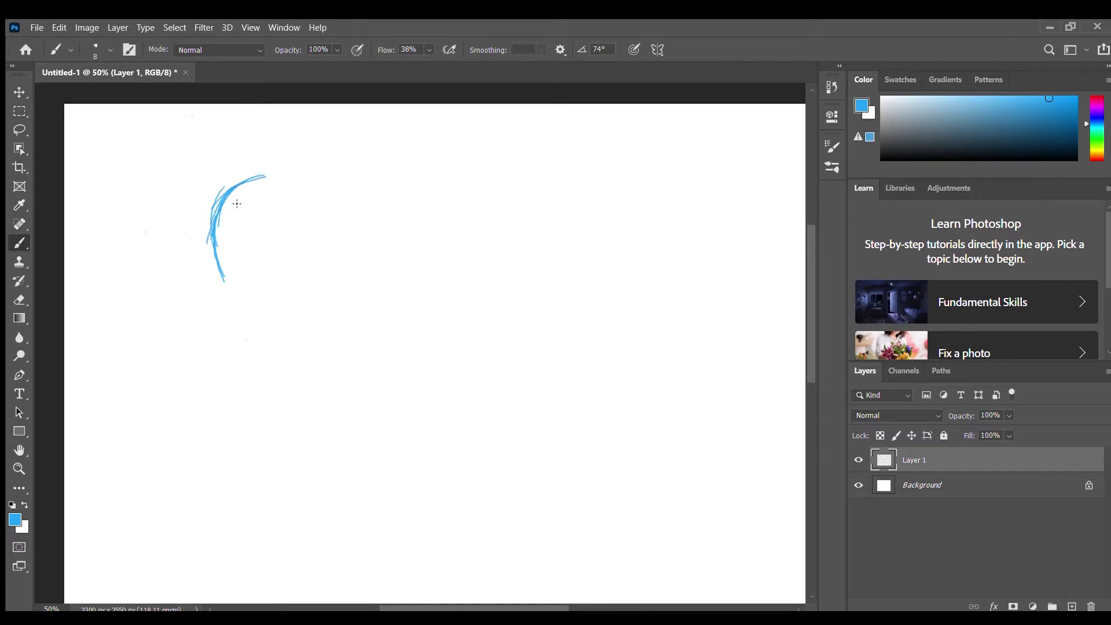
left_click_drag(214, 234, 276, 306)
left_click_drag(239, 193, 225, 289)
key("e")
mouse_move(258, 174)
left_mouse_down()
mouse_move(232, 197)
mouse_move(213, 249)
mouse_move(224, 314)
left_mouse_up()
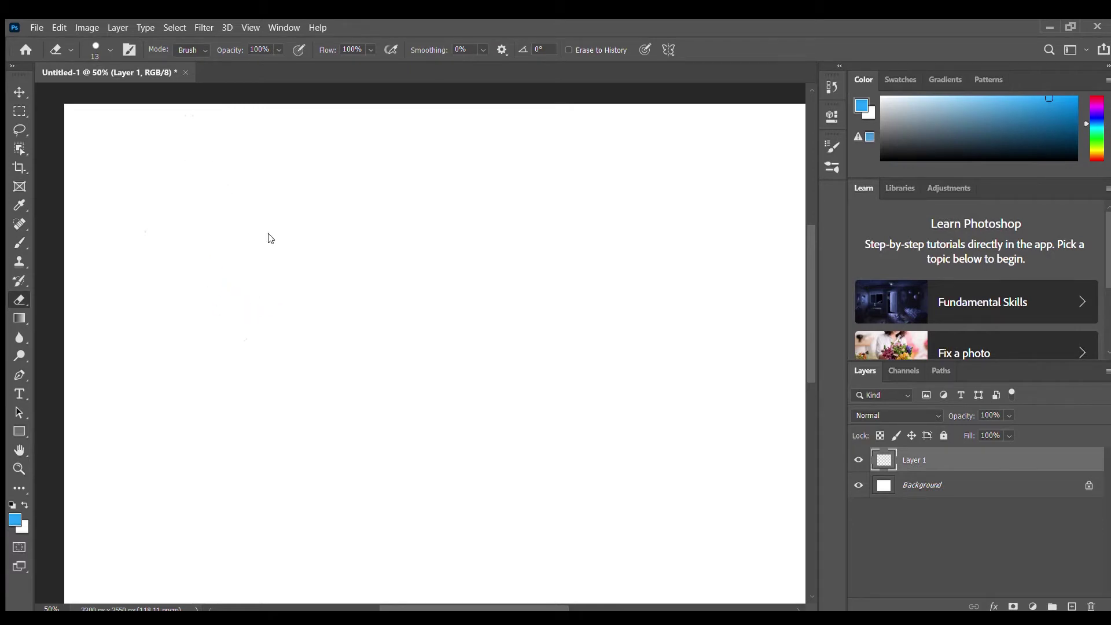
Step: Sketch a rough blue circle on Layer 1 as the construction shape for the head
key("b")
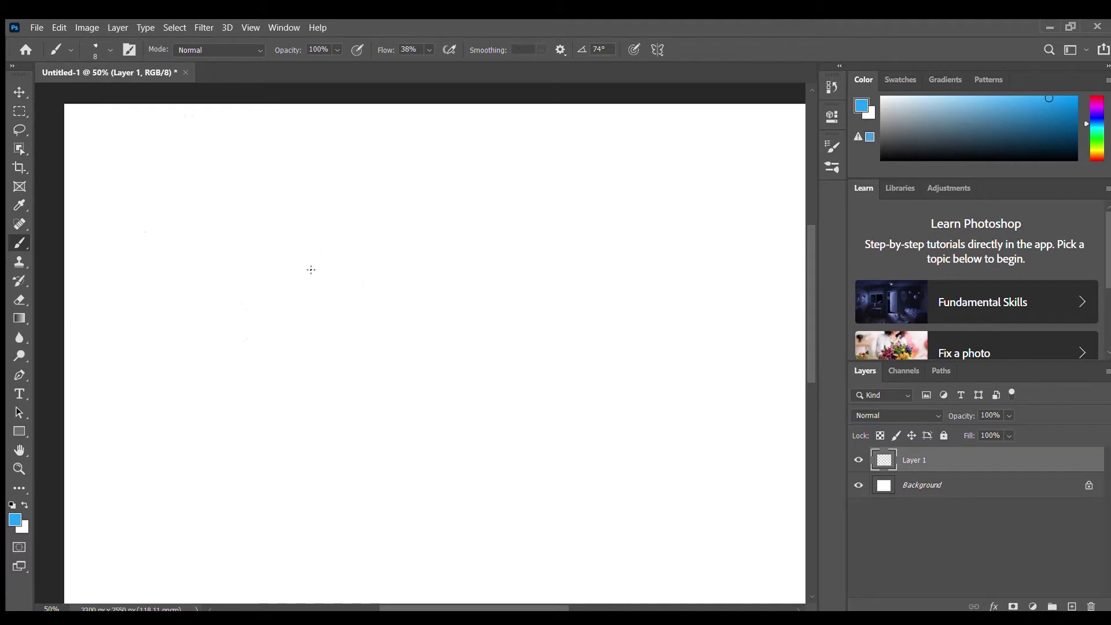
left_click_drag(309, 185, 276, 212)
left_click_drag(294, 188, 259, 254)
left_click_drag(255, 252, 295, 314)
left_click_drag(265, 279, 340, 323)
mouse_move(312, 173)
left_mouse_down()
mouse_move(258, 253)
mouse_move(417, 196)
mouse_move(393, 334)
left_mouse_up()
mouse_move(260, 234)
left_mouse_down()
mouse_move(292, 302)
mouse_move(354, 335)
left_mouse_up()
left_click_drag(306, 333, 385, 332)
left_click_drag(425, 297, 393, 334)
left_click_drag(438, 240, 433, 286)
left_click_drag(427, 286, 394, 327)
Step: Reinforce the head circle and sketch a tapered jaw narrowing to a chin below it
left_click_drag(274, 209, 260, 269)
left_click_drag(262, 238, 315, 338)
left_click_drag(270, 297, 320, 341)
mouse_move(284, 195)
left_mouse_down()
mouse_move(336, 171)
mouse_move(298, 312)
mouse_move(313, 332)
left_mouse_up()
left_click_drag(263, 284, 310, 362)
mouse_move(428, 215)
left_mouse_down()
mouse_move(405, 327)
mouse_move(329, 373)
mouse_move(428, 208)
mouse_move(357, 362)
mouse_move(309, 370)
mouse_move(406, 291)
left_mouse_up()
mouse_move(285, 192)
left_mouse_down()
mouse_move(353, 166)
mouse_move(426, 208)
left_mouse_up()
mouse_move(263, 243)
left_mouse_down()
mouse_move(305, 365)
mouse_move(345, 362)
mouse_move(400, 328)
mouse_move(419, 287)
mouse_move(382, 342)
mouse_move(411, 327)
mouse_move(282, 332)
mouse_move(315, 364)
left_mouse_up()
mouse_move(294, 310)
left_mouse_down()
mouse_move(413, 270)
mouse_move(347, 306)
mouse_move(306, 301)
mouse_move(314, 361)
left_mouse_up()
Step: Sketch a curved vertical centre line for the face, set toward its far side and running from the crown to the chin
left_click_drag(302, 265, 315, 366)
left_click_drag(305, 219, 301, 289)
left_click_drag(327, 175, 302, 255)
left_click_drag(337, 175, 310, 237)
left_click_drag(337, 167, 317, 204)
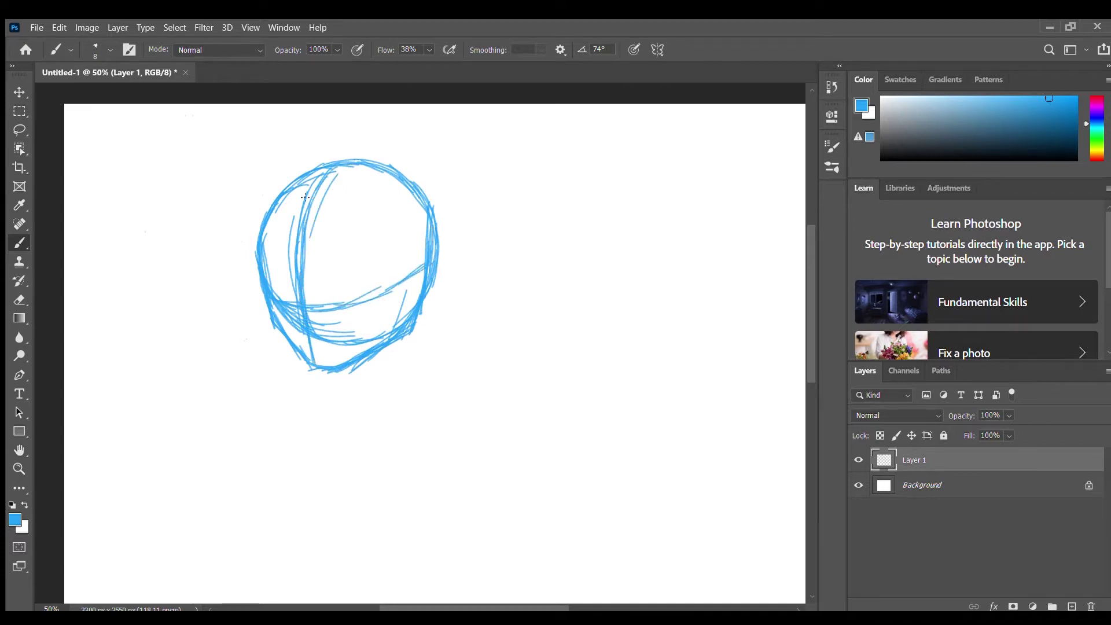
Step: Strengthen the horizontal guide curve and the back edge of the head, and start the neck with a short stroke
left_click_drag(349, 306, 397, 289)
left_click_drag(429, 209, 419, 277)
left_click_drag(421, 308, 425, 353)
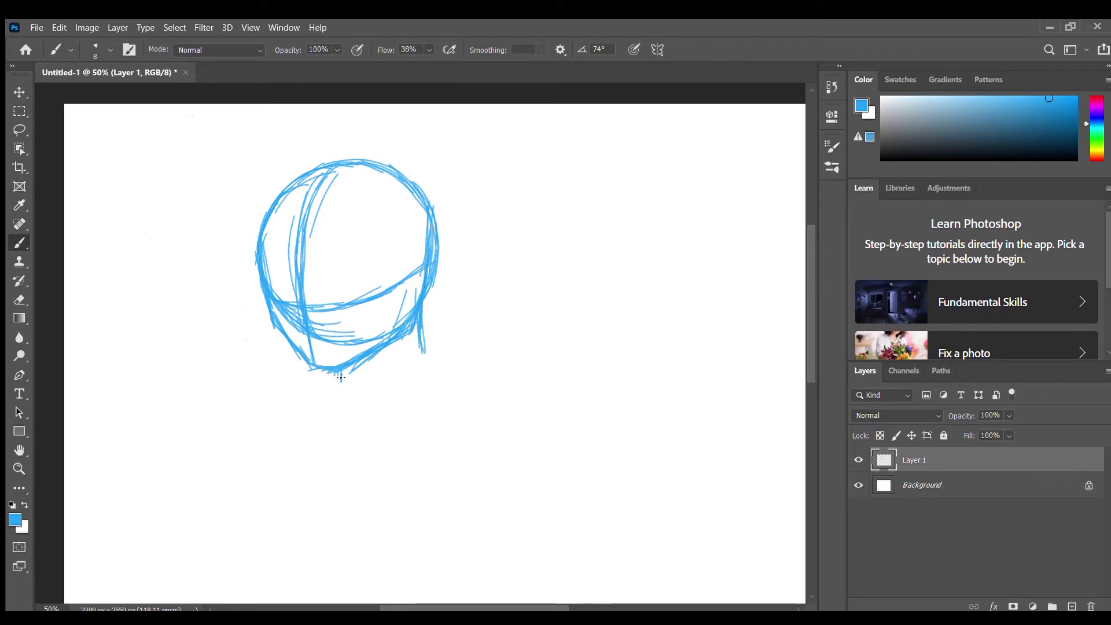
Step: Add a new layer above the construction sketch and pick a more saturated blue for drawing
left_click(1071, 606)
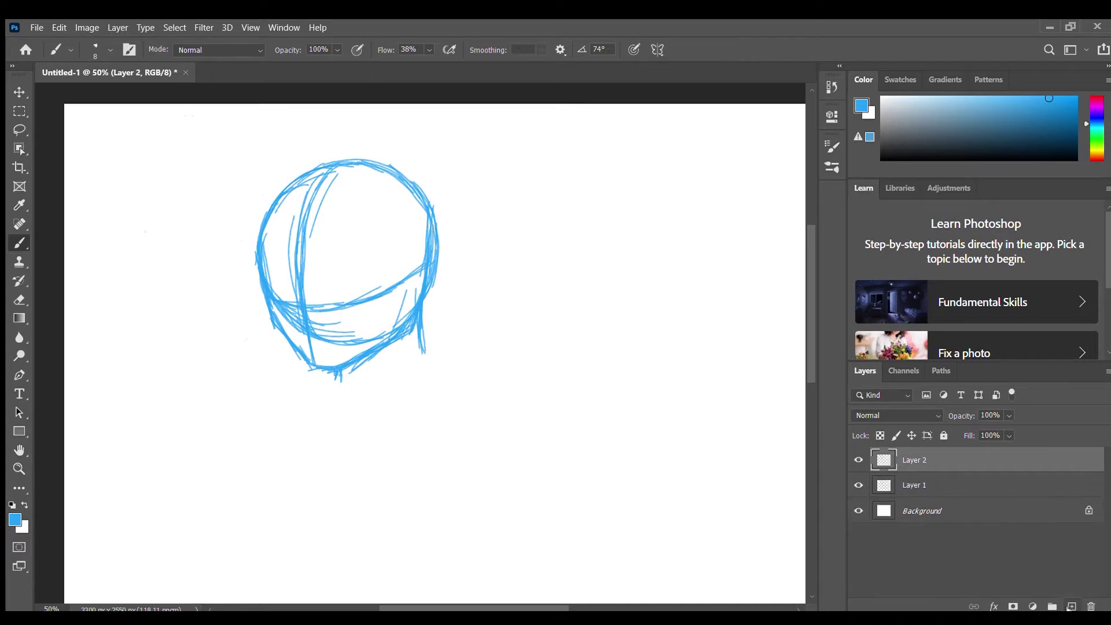
key("i")
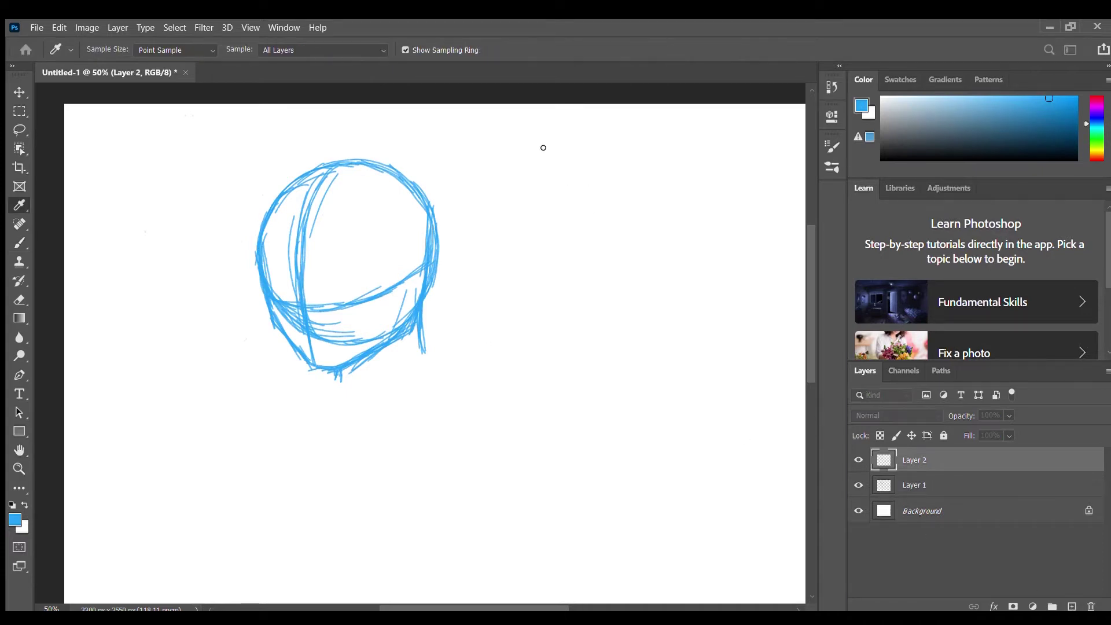
left_click(588, 128)
Step: Draw the far side of the face on Layer 2, from the brow past the cheek down to the chin
key("ctrl+plus")
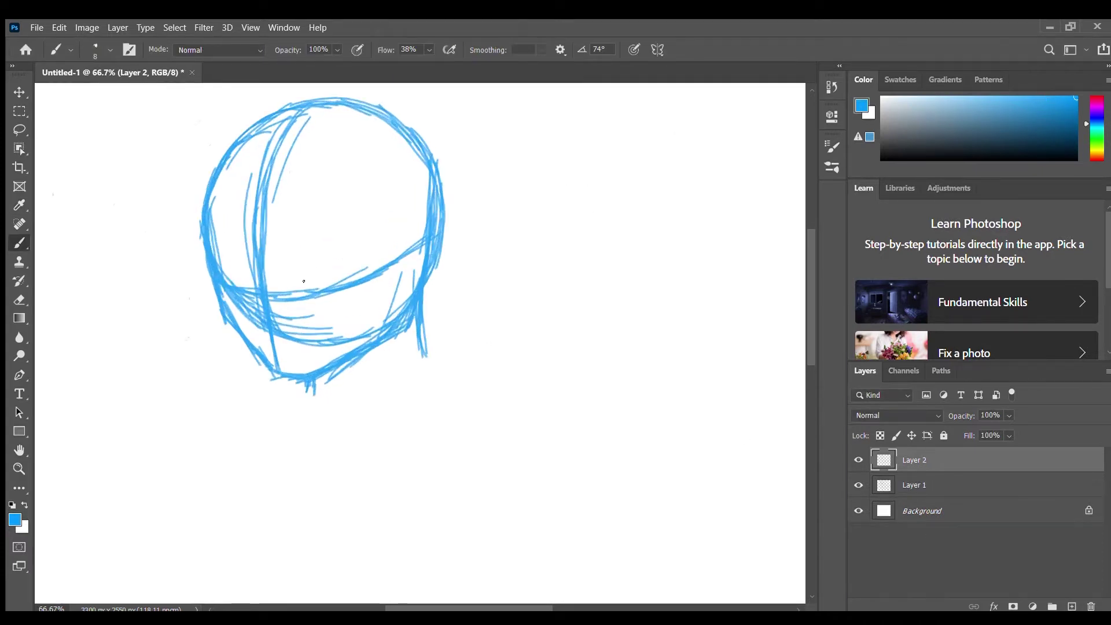
left_click_drag(303, 279, 416, 339)
mouse_move(313, 252)
left_mouse_down()
mouse_move(347, 389)
mouse_move(383, 428)
left_mouse_up()
left_click_drag(326, 280, 341, 338)
left_click_drag(323, 233, 334, 276)
left_click_drag(352, 382, 375, 425)
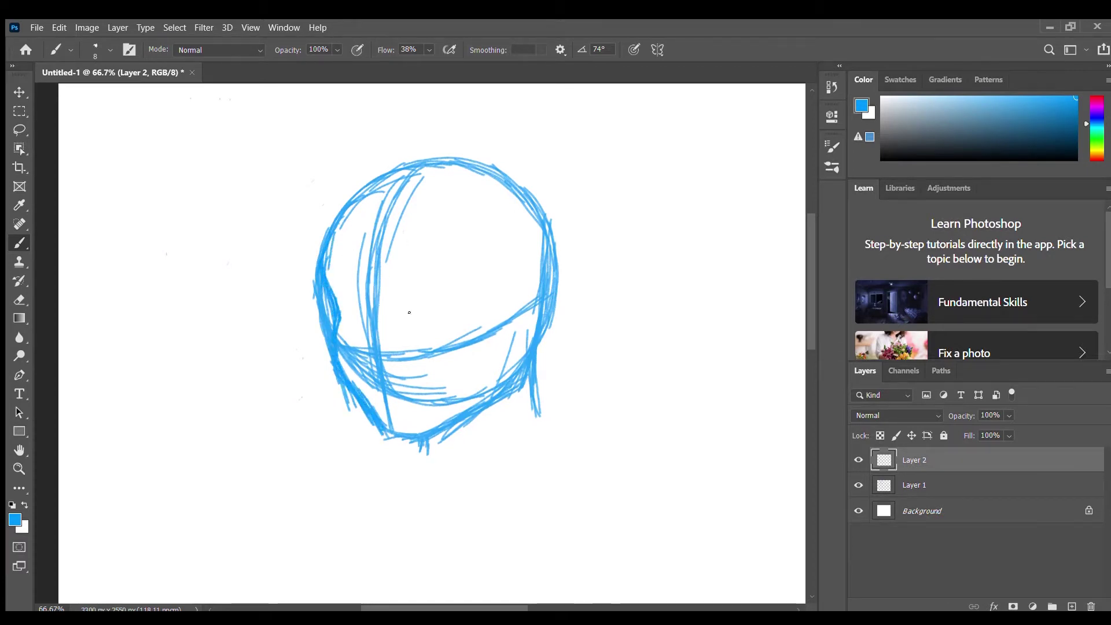
Step: Draw the angular outlines of both eyes, with slanted upper lids and short lower lids
left_click_drag(425, 305, 482, 283)
left_click_drag(473, 285, 463, 322)
mouse_move(448, 327)
left_mouse_down()
mouse_move(412, 328)
mouse_move(431, 302)
left_mouse_up()
left_click_drag(413, 328, 466, 314)
left_click_drag(459, 292, 412, 309)
left_click_drag(409, 311, 432, 305)
mouse_move(349, 301)
left_mouse_down()
mouse_move(343, 322)
mouse_move(367, 332)
mouse_move(349, 325)
mouse_move(324, 271)
left_mouse_up()
Step: Erase the rough far cheek and jaw strokes on Layer 2 and redraw a cleaner contour from the forehead around the chin
key("e")
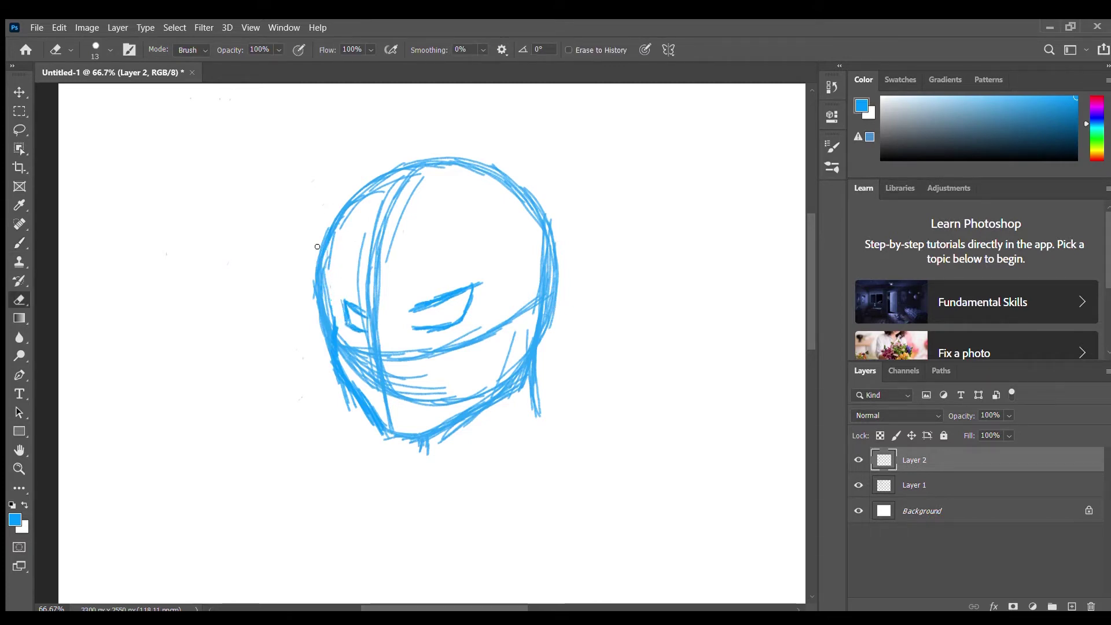
left_click_drag(352, 383, 383, 435)
left_click_drag(333, 317, 352, 407)
key("b")
left_click_drag(331, 226, 323, 272)
left_click_drag(322, 259, 337, 324)
left_click_drag(334, 298, 363, 415)
left_click_drag(346, 370, 384, 445)
mouse_move(337, 328)
left_mouse_down()
mouse_move(349, 374)
mouse_move(338, 358)
mouse_move(379, 434)
left_mouse_up()
left_click_drag(381, 432, 413, 443)
left_click_drag(426, 433, 457, 410)
Step: Draw the near eye's iris with pupil and highlight, erasing and shifting it toward the middle of the eye
left_click_drag(348, 327, 366, 333)
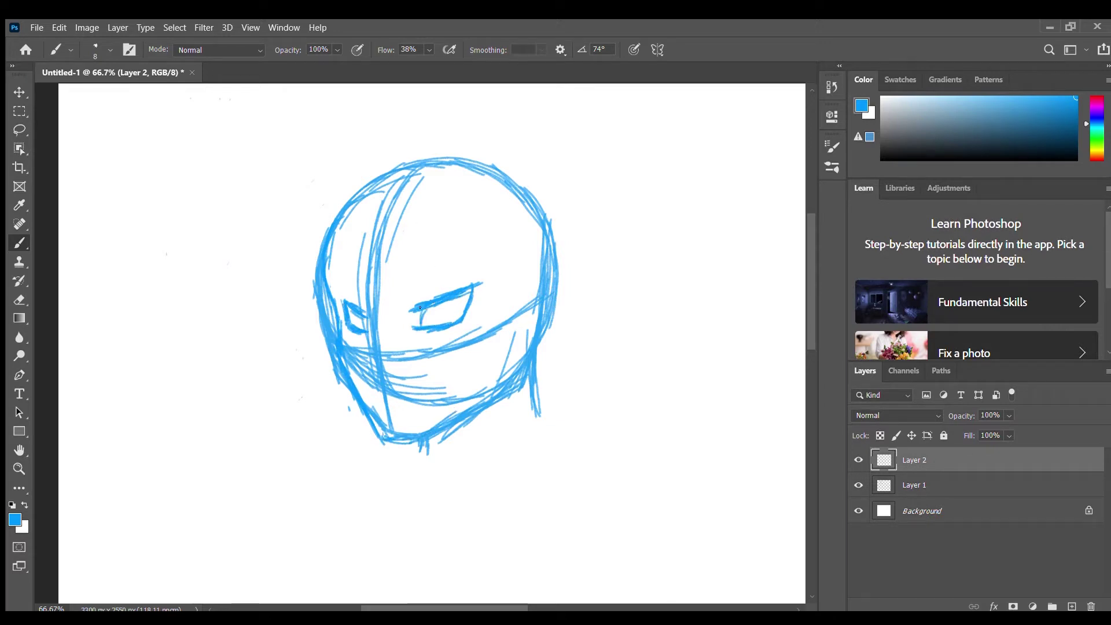
left_click_drag(443, 308, 430, 314)
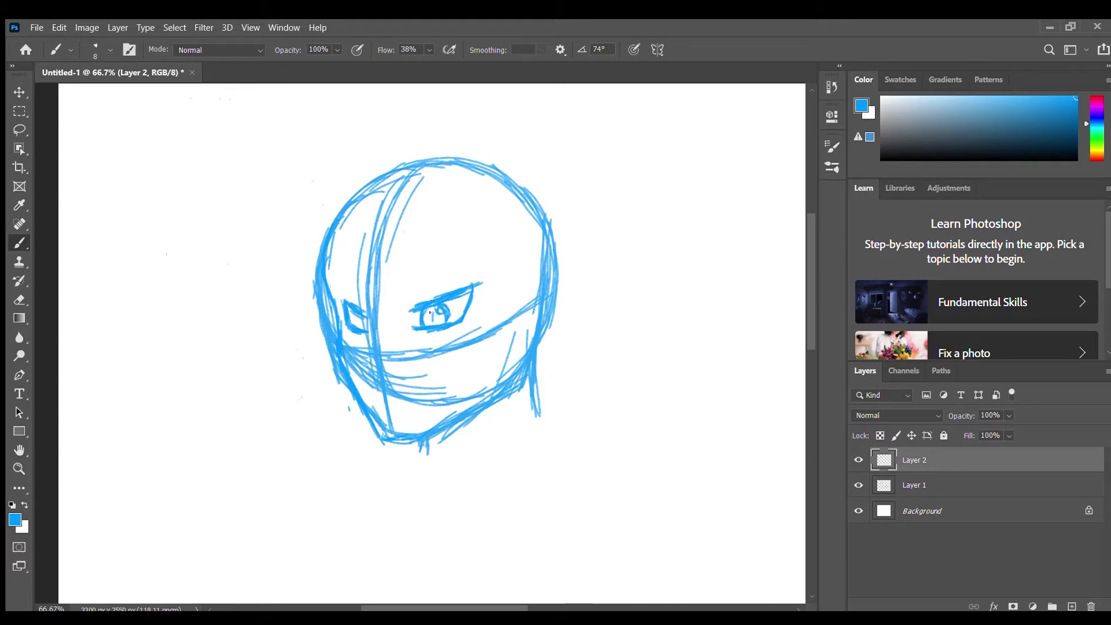
key("ctrl+plus")
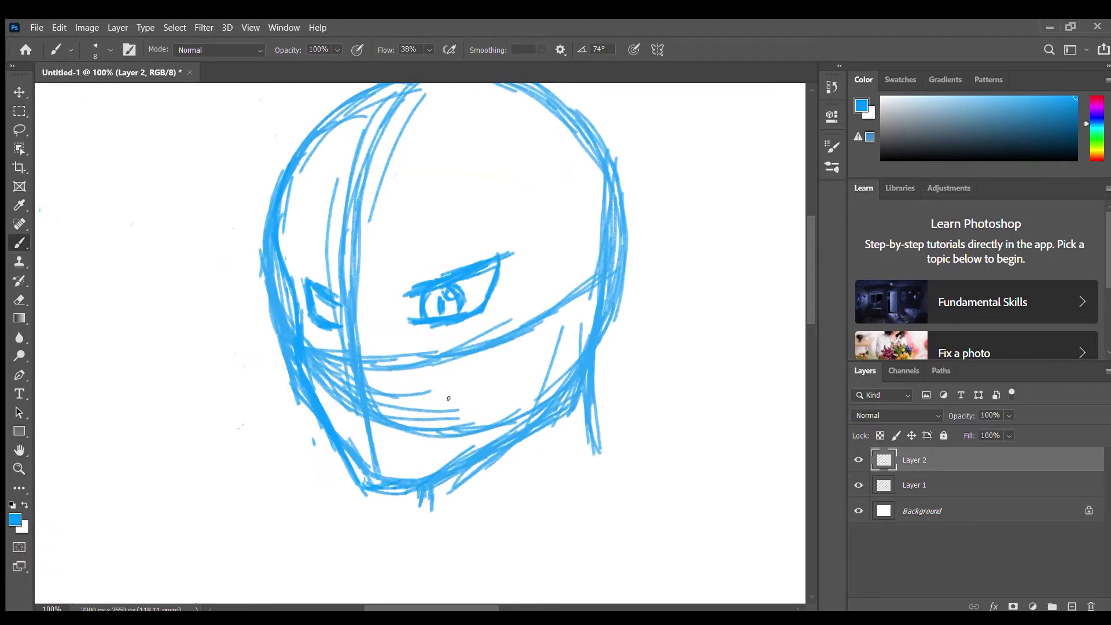
key("e")
mouse_move(422, 313)
left_mouse_down()
mouse_move(449, 310)
mouse_move(462, 293)
mouse_move(471, 311)
mouse_move(437, 316)
left_mouse_up()
key("b")
mouse_move(473, 280)
left_mouse_down()
mouse_move(451, 306)
mouse_move(451, 284)
left_mouse_up()
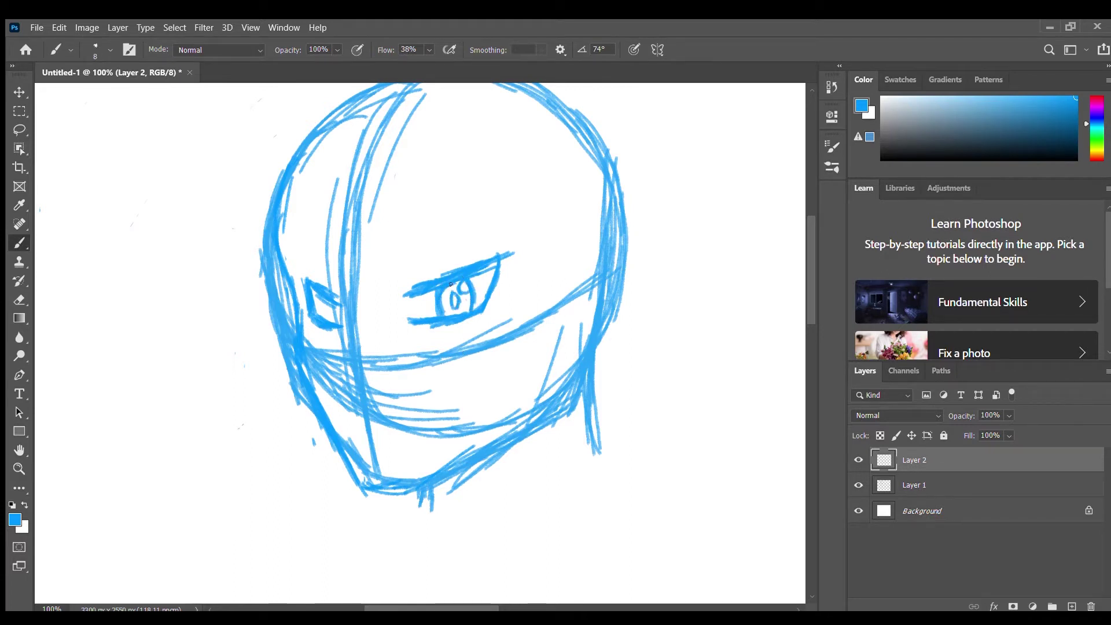
Step: Clean up the inside of the far eye with the eraser and draw its iris and pupil
key("e")
mouse_move(312, 283)
left_mouse_down()
mouse_move(331, 289)
mouse_move(317, 321)
mouse_move(344, 323)
mouse_move(306, 283)
mouse_move(333, 298)
mouse_move(330, 312)
left_mouse_up()
key("b")
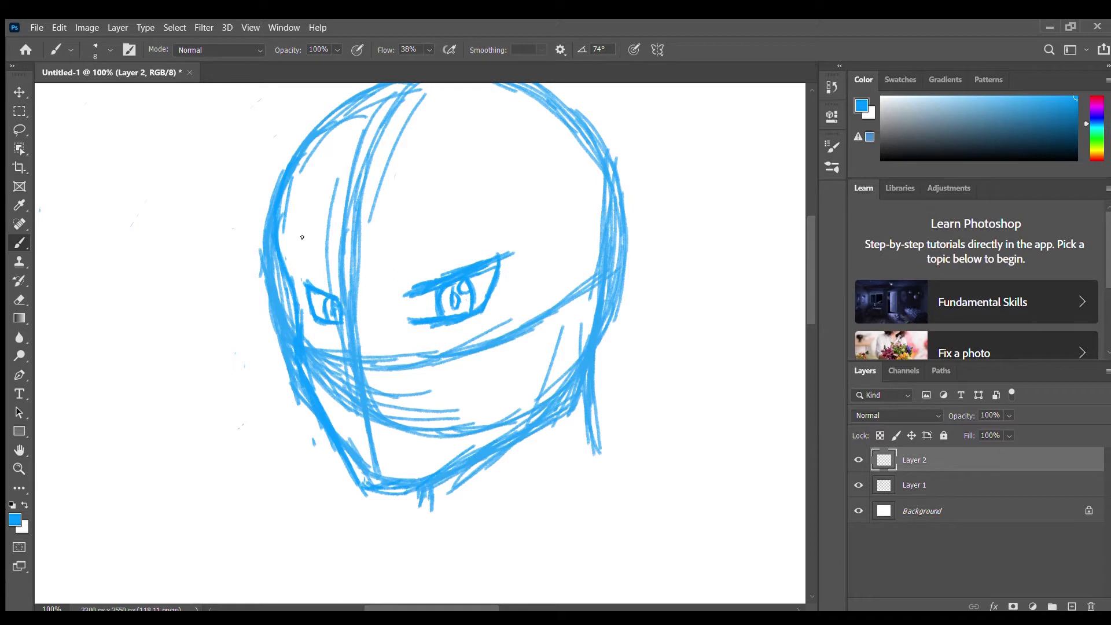
key("e")
left_click_drag(326, 305, 336, 314)
Step: Draw the nose along the centre line and a straight mouth line below it
key("b")
left_click_drag(346, 275, 348, 348)
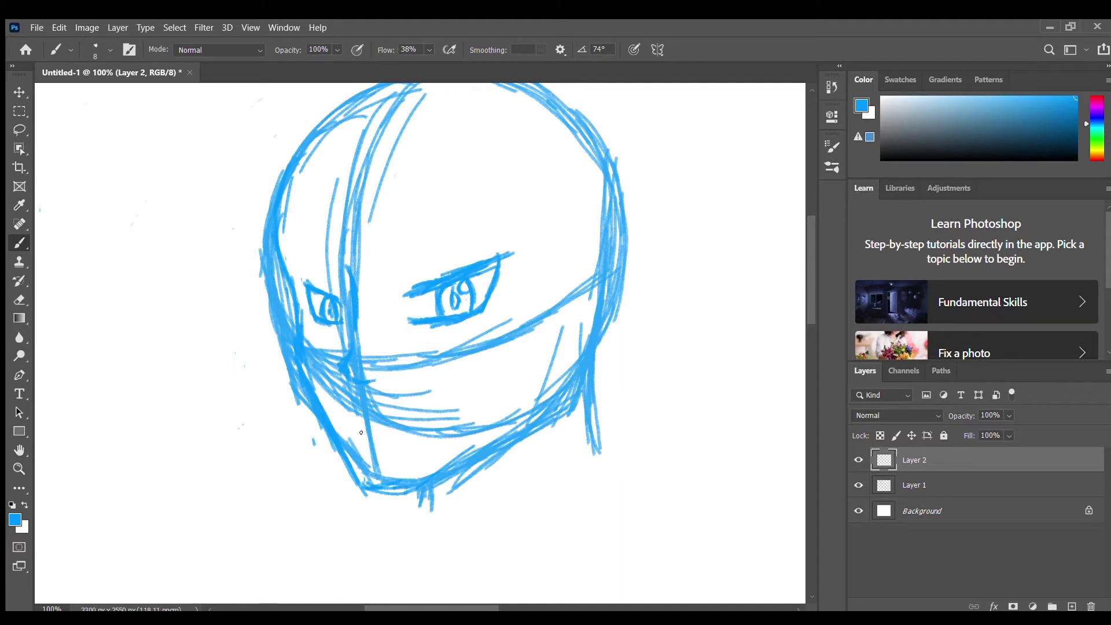
left_click_drag(382, 423, 428, 421)
Step: Draw a thick angled eyebrow above the near eye and a shorter one above the far eye, redoing the failed strokes
mouse_move(400, 233)
left_mouse_down()
mouse_move(397, 252)
mouse_move(471, 241)
left_mouse_up()
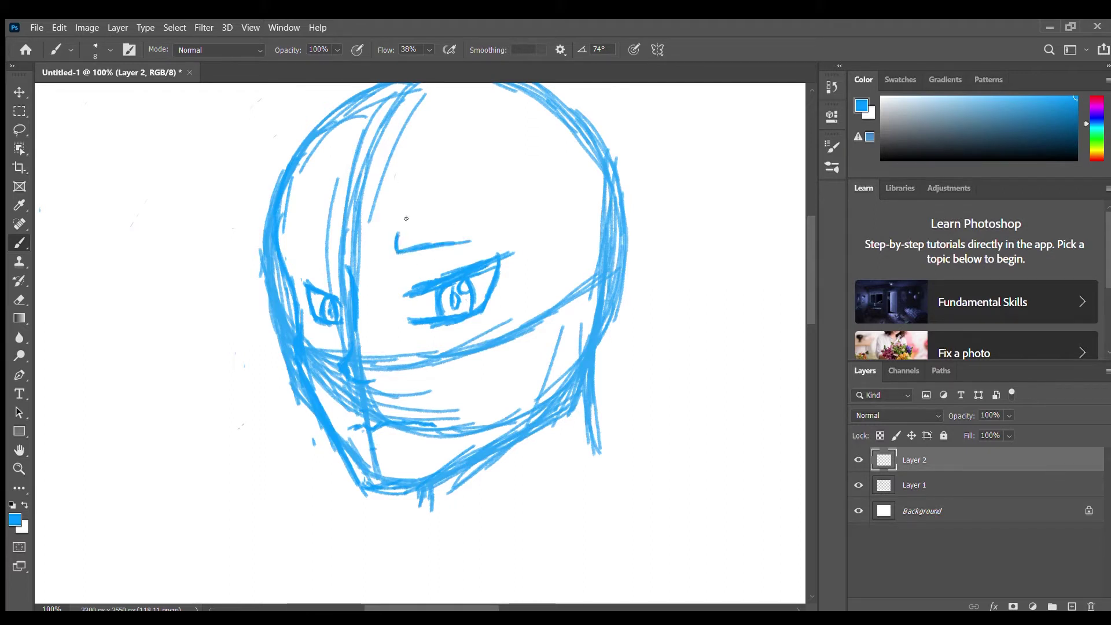
key("ctrl+z")
mouse_move(400, 241)
left_mouse_down()
mouse_move(471, 219)
mouse_move(509, 236)
left_mouse_up()
mouse_move(404, 265)
left_mouse_down()
mouse_move(491, 243)
mouse_move(443, 222)
mouse_move(466, 241)
left_mouse_up()
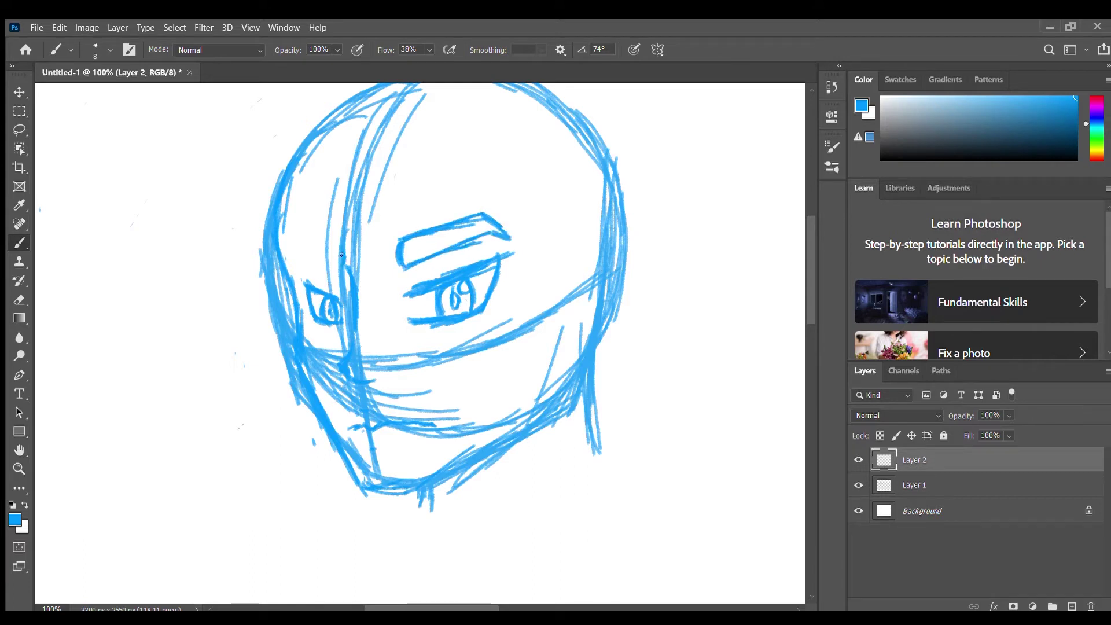
mouse_move(318, 248)
left_mouse_down()
mouse_move(293, 259)
mouse_move(327, 262)
mouse_move(304, 241)
left_mouse_up()
key("ctrl+z")
mouse_move(298, 243)
left_mouse_down()
mouse_move(292, 250)
mouse_move(345, 265)
mouse_move(336, 255)
left_mouse_up()
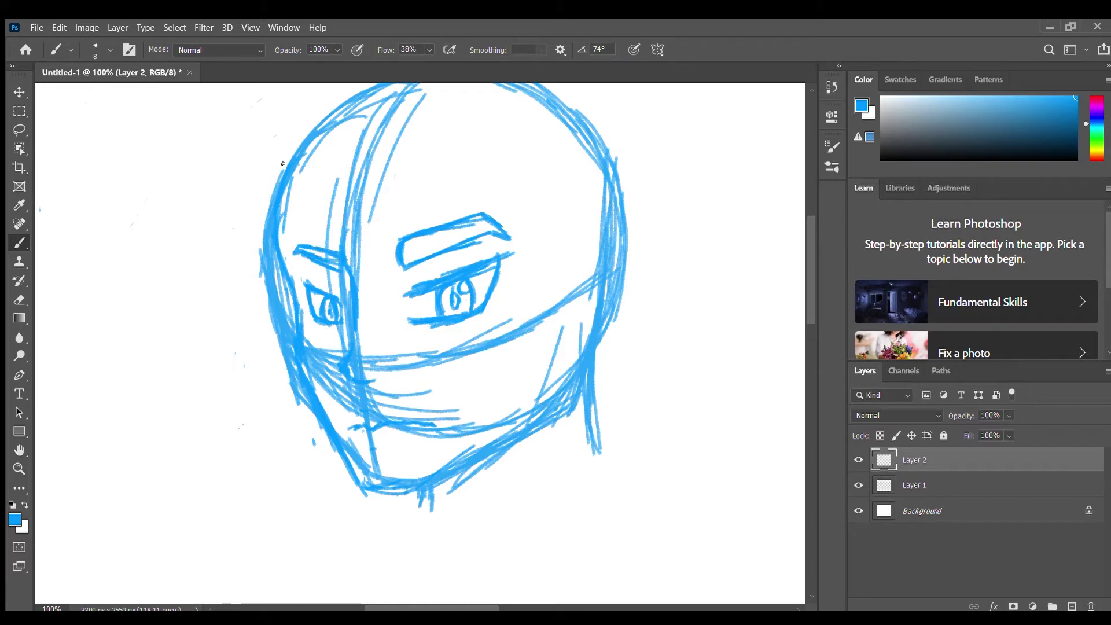
Step: Refine the far eyebrow and the adjoining nose bridge with eraser and brush, checking the drawing against the Layer 1 sketch
key("ctrl+plus")
left_click_drag(327, 240, 370, 258)
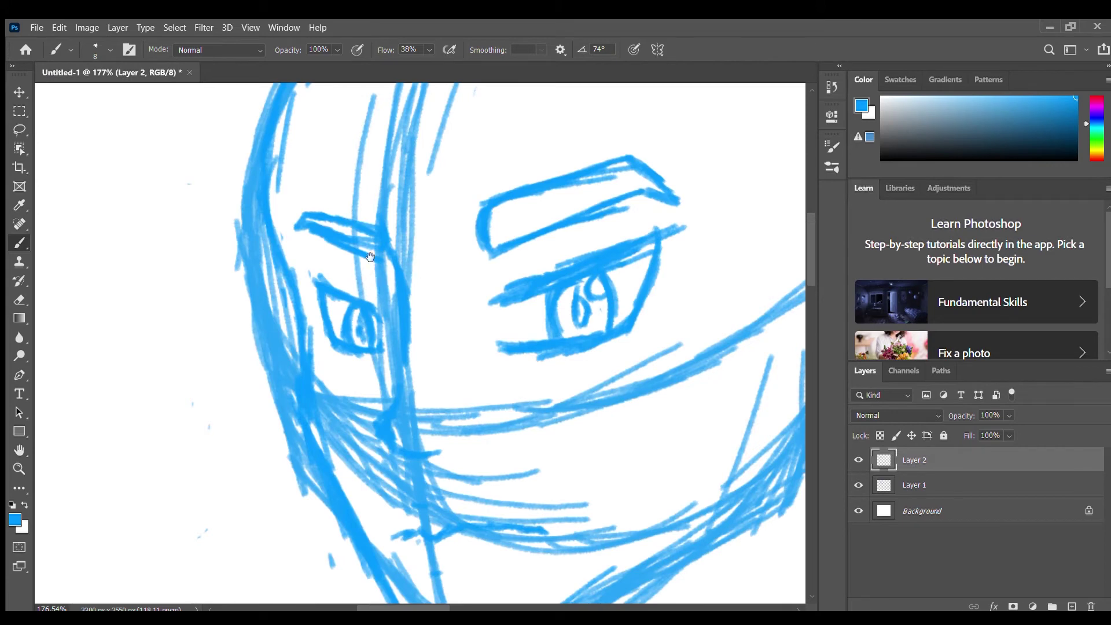
scroll(368, 253, "up", 2)
key("e")
mouse_move(383, 240)
left_mouse_down()
mouse_move(366, 288)
mouse_move(349, 271)
mouse_move(336, 278)
mouse_move(402, 322)
left_mouse_up()
key("b")
left_click_drag(331, 265, 380, 277)
left_click_drag(331, 283, 385, 298)
left_click_drag(300, 264, 294, 276)
left_click(858, 485, "alt")
left_click(861, 483, "alt")
Step: Trace the skull outline on both sides of the head and draw the ear at the near side
left_click_drag(423, 354, 339, 486)
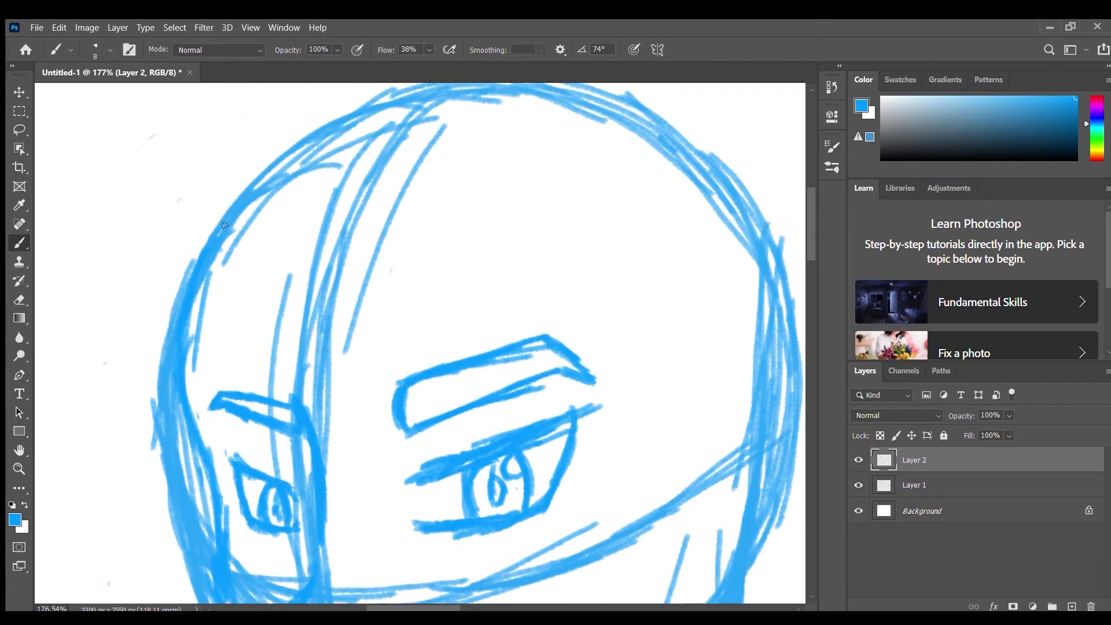
mouse_move(629, 372)
left_mouse_down()
mouse_move(529, 208)
mouse_move(645, 184)
mouse_move(626, 300)
mouse_move(605, 300)
left_mouse_up()
key("e")
mouse_move(594, 207)
left_mouse_down()
mouse_move(641, 232)
mouse_move(618, 298)
mouse_move(624, 183)
mouse_move(670, 204)
mouse_move(611, 304)
mouse_move(630, 298)
mouse_move(662, 188)
mouse_move(602, 211)
left_mouse_up()
key("b")
left_click_drag(516, 353, 567, 321)
mouse_move(672, 269)
left_mouse_down()
mouse_move(645, 397)
mouse_move(550, 503)
left_mouse_up()
mouse_move(273, 591)
left_mouse_down()
mouse_move(336, 595)
mouse_move(608, 447)
mouse_move(665, 354)
left_mouse_up()
mouse_move(668, 286)
left_mouse_down()
mouse_move(650, 381)
mouse_move(663, 277)
left_mouse_up()
left_click_drag(617, 245, 592, 396)
left_click_drag(592, 90, 681, 321)
left_click_drag(666, 379, 550, 229)
left_click_drag(572, 158, 645, 307)
left_click_drag(631, 233, 655, 370)
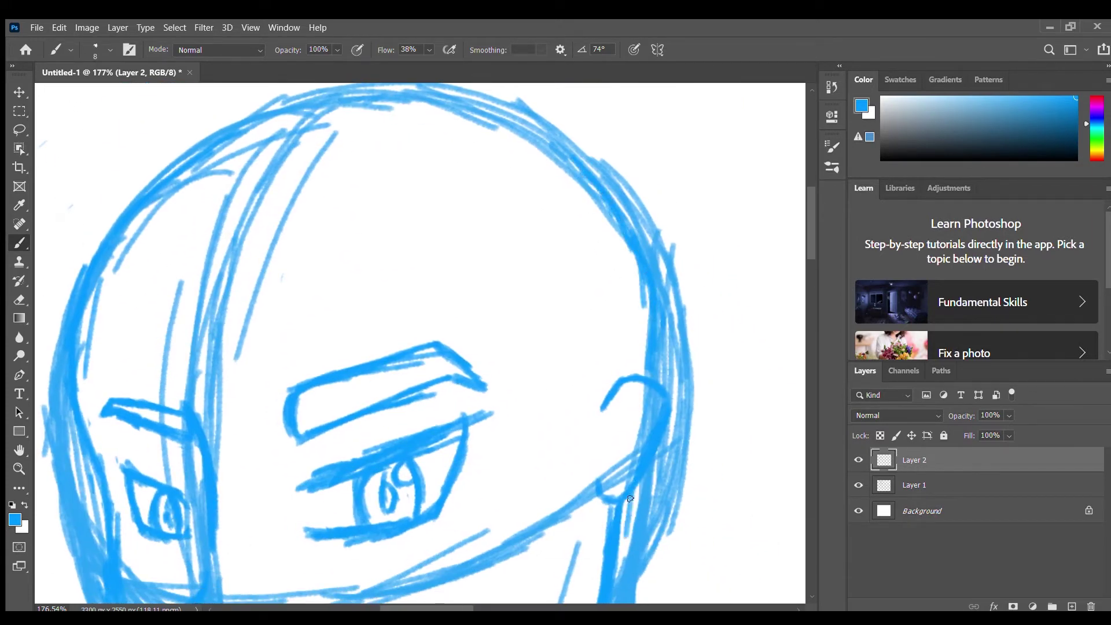
Step: Erase and redraw parts of the near jaw line between the ear and the chin
left_click_drag(541, 492, 482, 347)
key("e")
mouse_move(541, 368)
left_mouse_down()
mouse_move(553, 399)
mouse_move(538, 427)
mouse_move(548, 384)
mouse_move(515, 405)
left_mouse_up()
key("b")
mouse_move(444, 322)
left_mouse_down()
mouse_move(514, 280)
mouse_move(505, 286)
left_mouse_up()
key("e")
key("b")
scroll(505, 285, "down", 2)
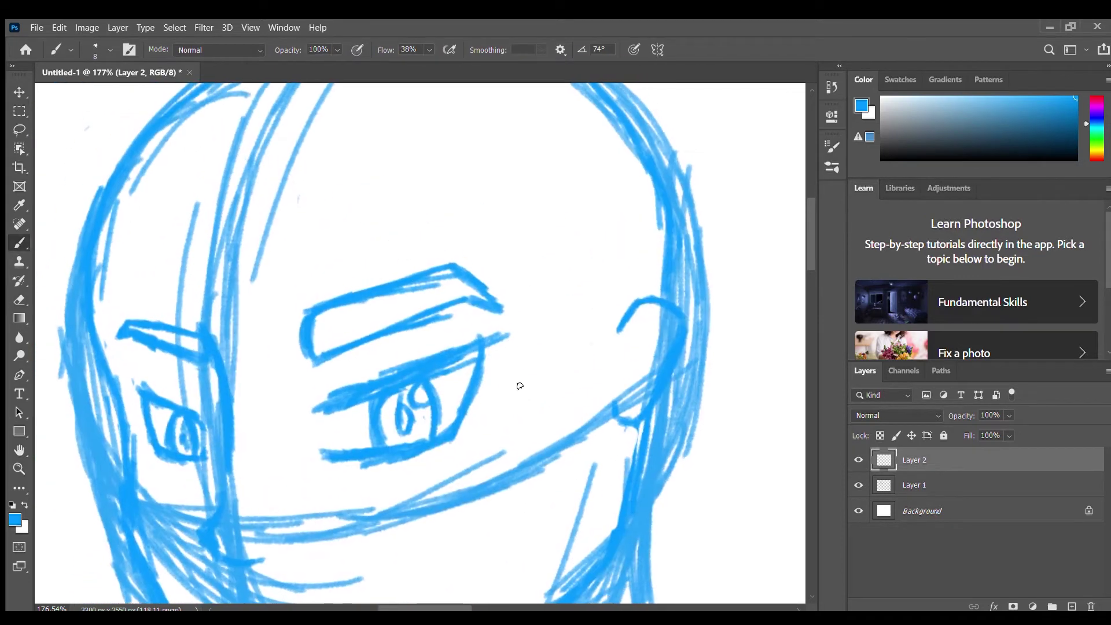
Step: Rework the nose bridge line running down from the far eyebrow
mouse_move(240, 279)
left_mouse_down()
mouse_move(288, 255)
mouse_move(424, 254)
mouse_move(490, 298)
mouse_move(431, 254)
mouse_move(278, 255)
mouse_move(242, 276)
mouse_move(238, 337)
mouse_move(257, 410)
left_mouse_up()
key("e")
key("b")
left_click_drag(238, 335, 252, 372)
mouse_move(250, 261)
left_mouse_down()
mouse_move(229, 327)
mouse_move(247, 391)
left_mouse_up()
Step: Compare the drawing with Layer 1 hidden and shown, and try replacing the ear with one lower and closer to the face
key("e")
left_click(858, 485)
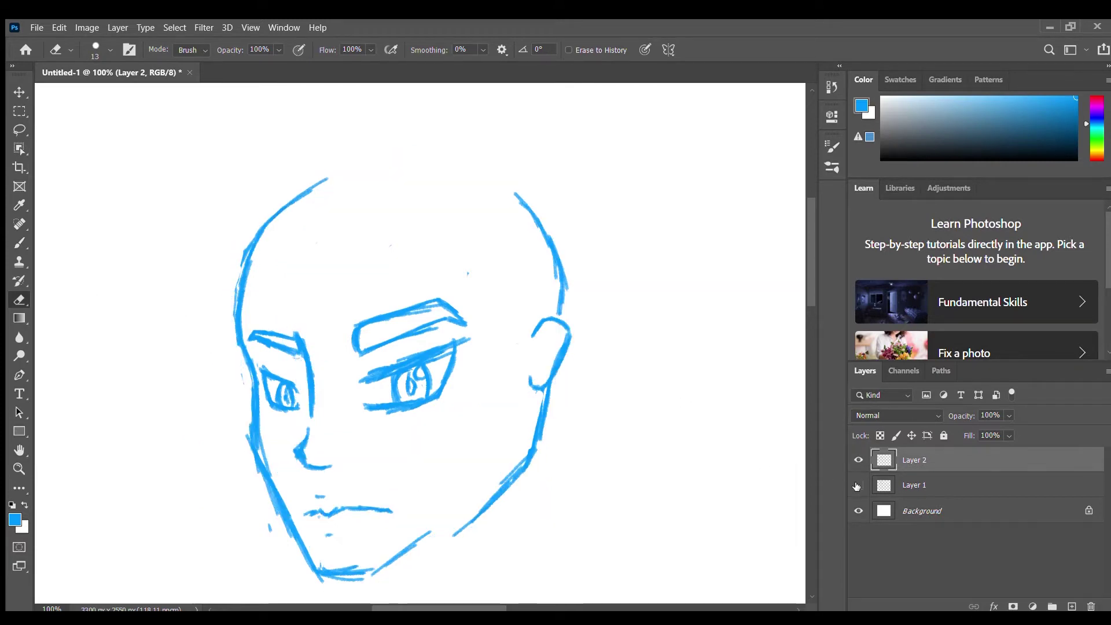
left_click(859, 485)
left_click(858, 486)
left_click(859, 486)
key("b")
key("e")
mouse_move(540, 320)
left_mouse_down()
mouse_move(549, 385)
mouse_move(523, 375)
left_mouse_up()
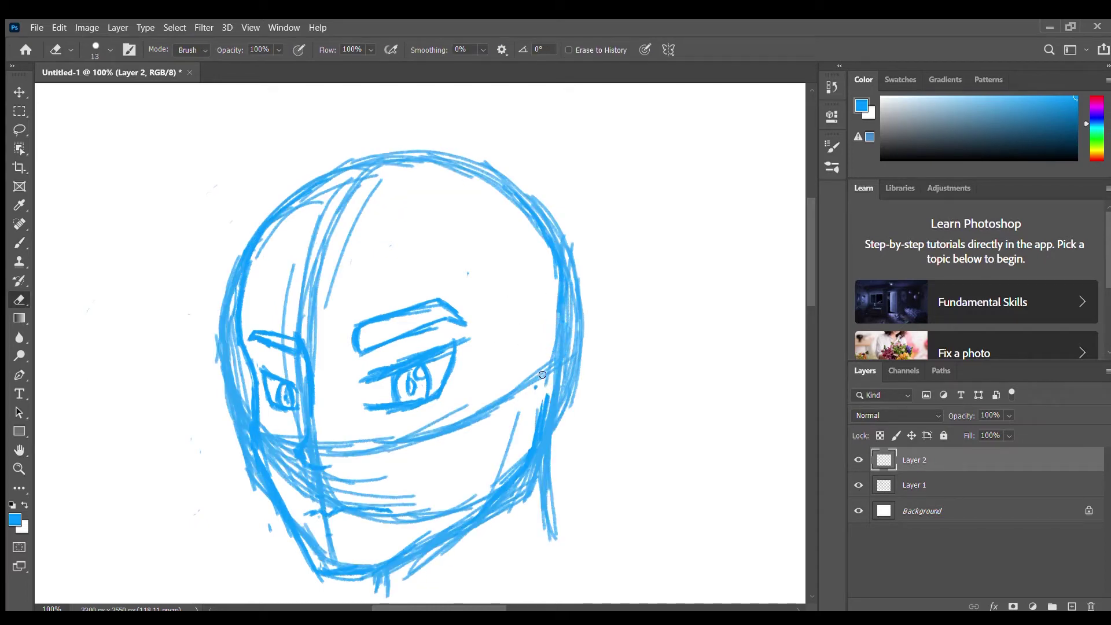
key("b")
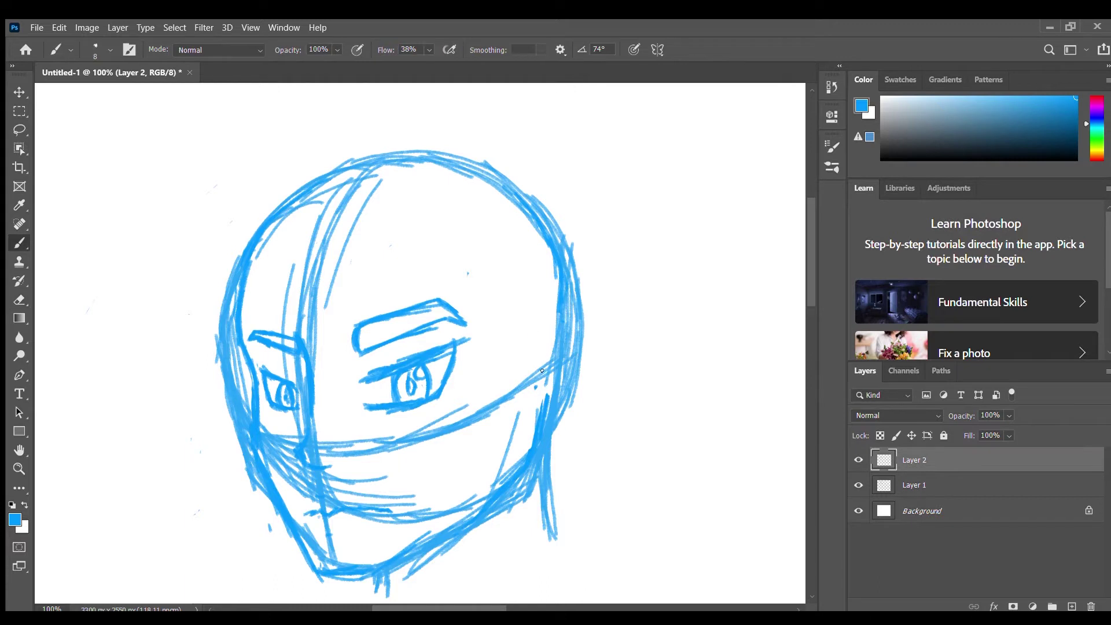
mouse_move(508, 361)
left_mouse_down()
mouse_move(527, 338)
mouse_move(554, 385)
mouse_move(526, 421)
mouse_move(534, 414)
left_mouse_up()
Step: Hide Layer 1, erase the near jaw line and redraw it with a sharper corner from the ear to the chin
left_click(860, 484)
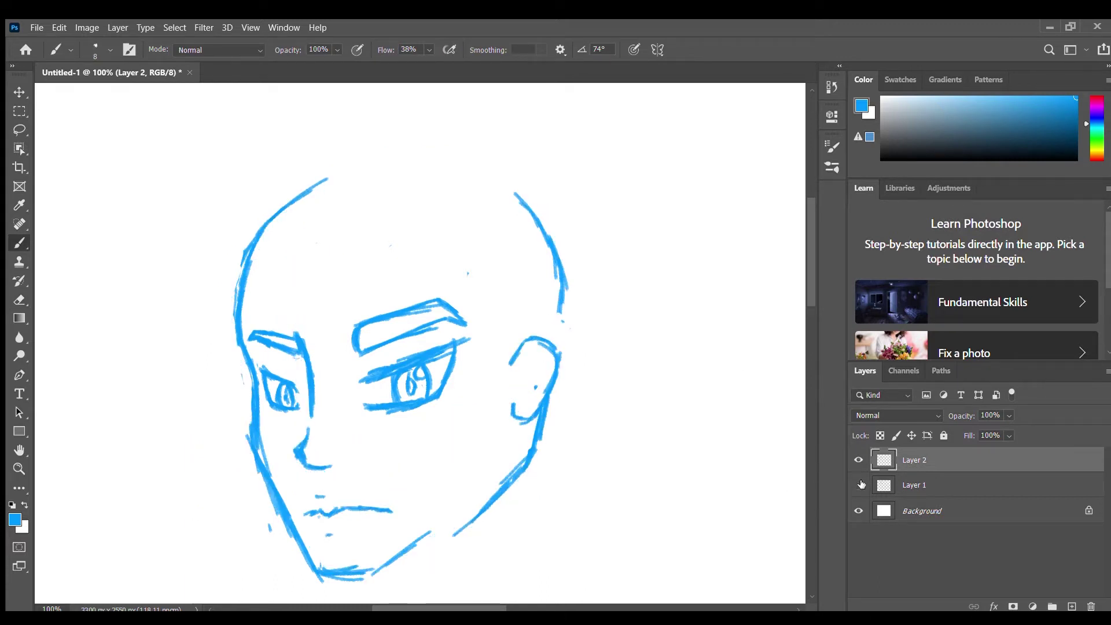
key("e")
mouse_move(376, 572)
left_mouse_down()
mouse_move(501, 488)
mouse_move(531, 438)
mouse_move(489, 409)
left_mouse_up()
key("b")
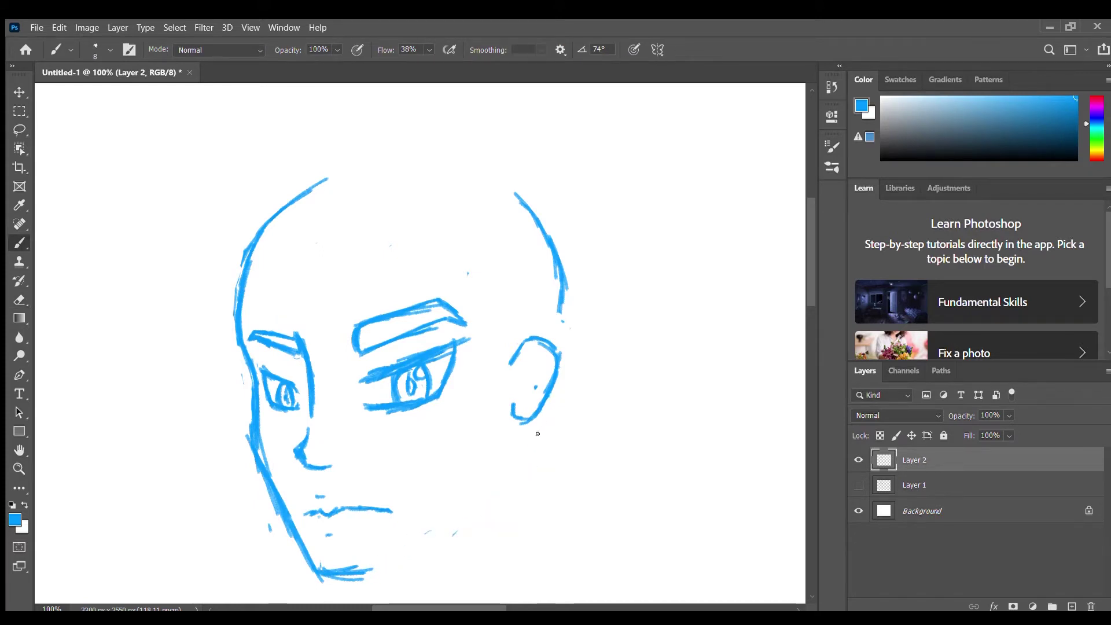
left_click_drag(544, 408, 535, 470)
mouse_move(367, 574)
left_mouse_down()
mouse_move(457, 529)
mouse_move(522, 478)
left_mouse_up()
left_click_drag(544, 409, 522, 472)
left_click_drag(544, 408, 520, 475)
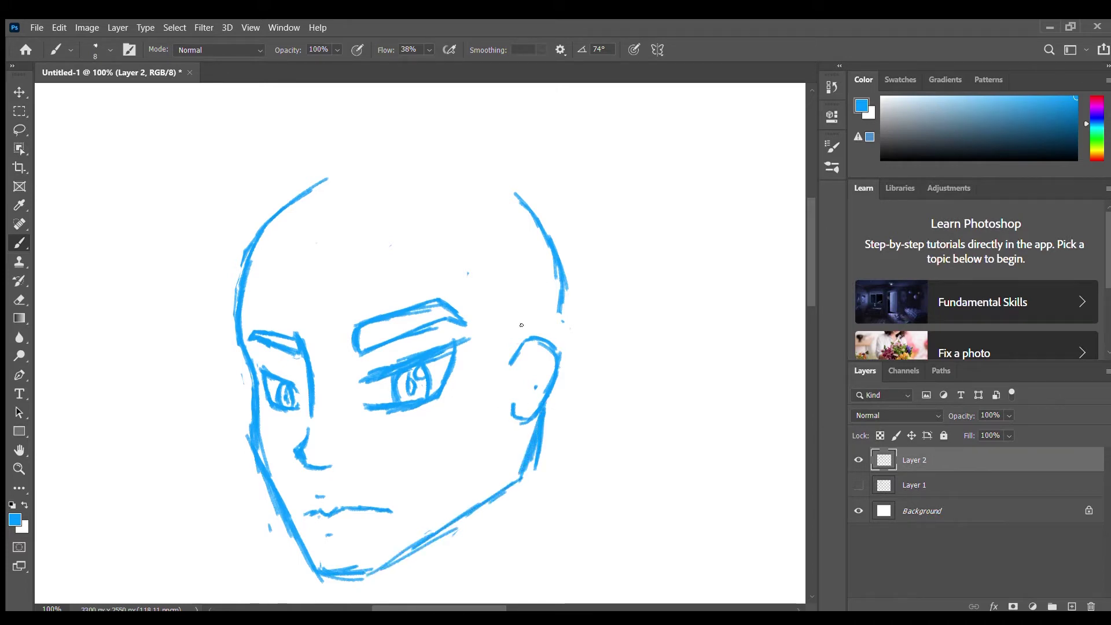
Step: Erase the ear and redraw its outer rim and lobe farther back on the head
key("e")
mouse_move(530, 338)
left_mouse_down()
mouse_move(546, 353)
mouse_move(546, 388)
mouse_move(537, 381)
mouse_move(522, 423)
mouse_move(553, 384)
mouse_move(522, 324)
mouse_move(525, 365)
mouse_move(549, 339)
mouse_move(560, 387)
mouse_move(528, 411)
left_mouse_up()
key("b")
left_click_drag(546, 336, 584, 358)
mouse_move(579, 362)
left_mouse_down()
mouse_move(558, 398)
mouse_move(525, 413)
left_mouse_up()
mouse_move(525, 421)
left_mouse_down()
mouse_move(520, 400)
mouse_move(546, 425)
left_mouse_up()
Step: Clean up the front of the ear, add its inner folds and reinforce the outer rim and lobe
key("e")
mouse_move(522, 365)
left_mouse_down()
mouse_move(544, 340)
mouse_move(573, 367)
mouse_move(556, 405)
mouse_move(578, 393)
mouse_move(523, 400)
left_mouse_up()
key("b")
mouse_move(528, 352)
left_mouse_down()
mouse_move(548, 333)
mouse_move(576, 352)
mouse_move(557, 405)
left_mouse_up()
mouse_move(581, 366)
left_mouse_down()
mouse_move(546, 429)
mouse_move(535, 426)
left_mouse_up()
left_click_drag(561, 412, 550, 429)
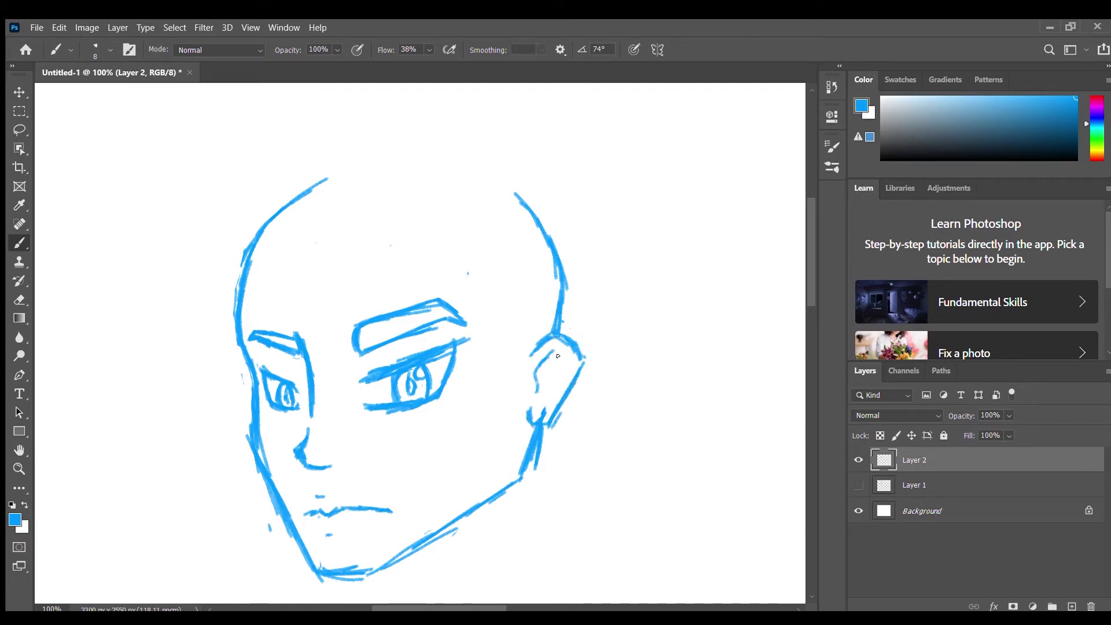
mouse_move(559, 350)
left_mouse_down()
mouse_move(571, 375)
mouse_move(550, 401)
mouse_move(557, 389)
mouse_move(552, 425)
left_mouse_up()
Step: Draw the hairline across the forehead and down to a sideburn at the ear, and add two hair strands above it
mouse_move(239, 281)
left_mouse_down()
mouse_move(326, 255)
mouse_move(422, 250)
mouse_move(389, 249)
mouse_move(461, 284)
mouse_move(491, 317)
mouse_move(472, 275)
mouse_move(498, 366)
mouse_move(516, 388)
mouse_move(522, 366)
left_mouse_up()
left_click_drag(425, 212, 442, 258)
left_click_drag(482, 231, 447, 268)
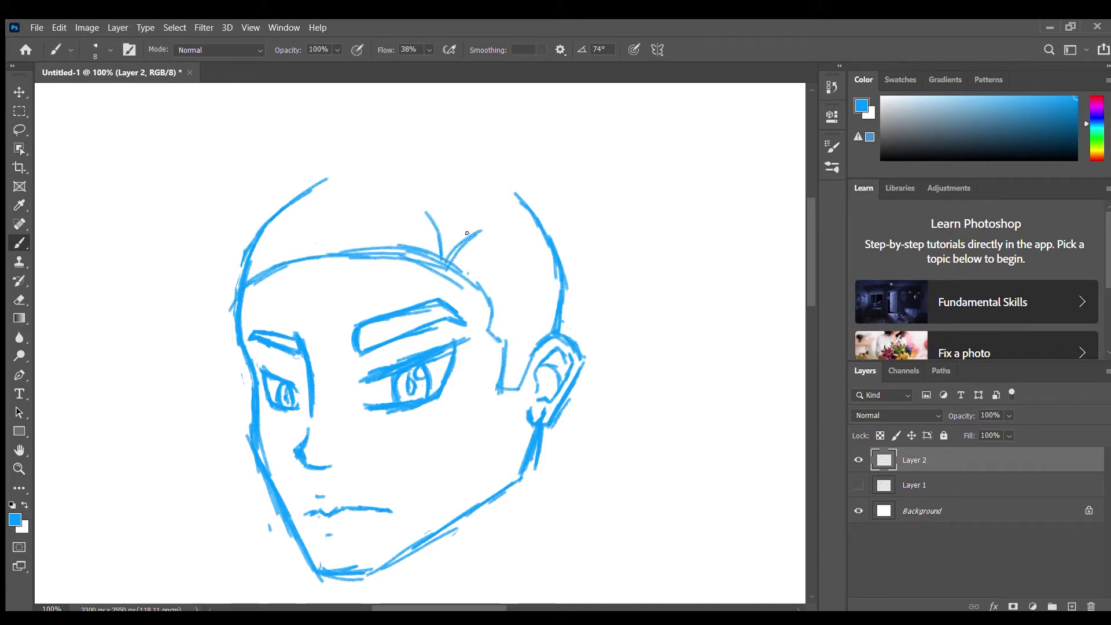
Step: Erase the jaw line below the ear, redraw it farther forward and add short neck lines, checking them against Layer 1
mouse_move(399, 204)
left_mouse_down()
mouse_move(424, 246)
mouse_move(399, 177)
left_mouse_up()
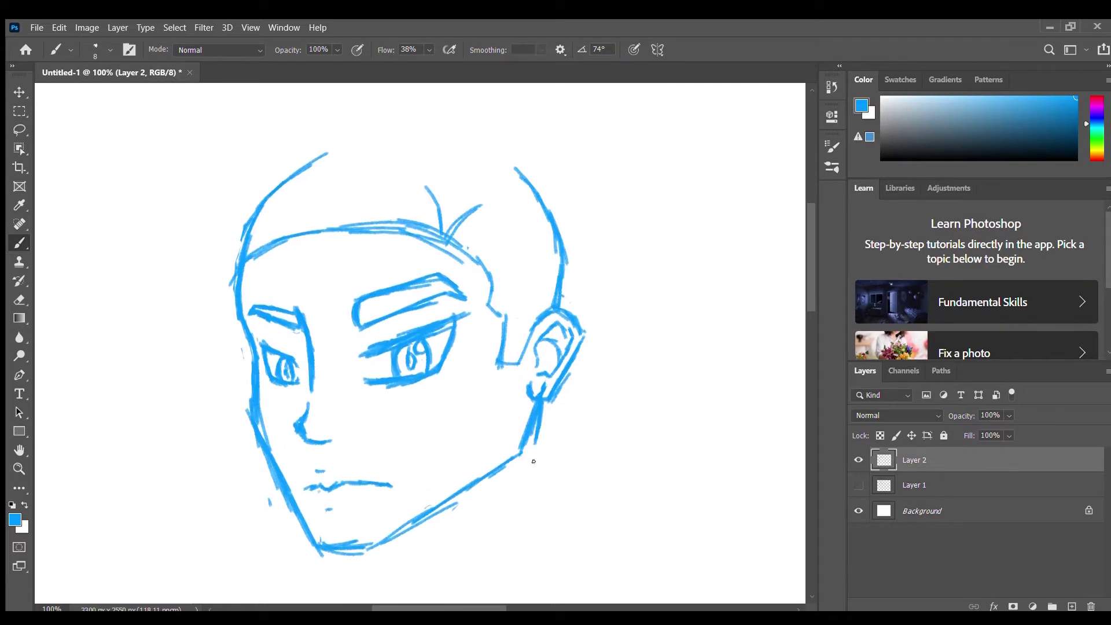
key("e")
left_click_drag(541, 402, 510, 460)
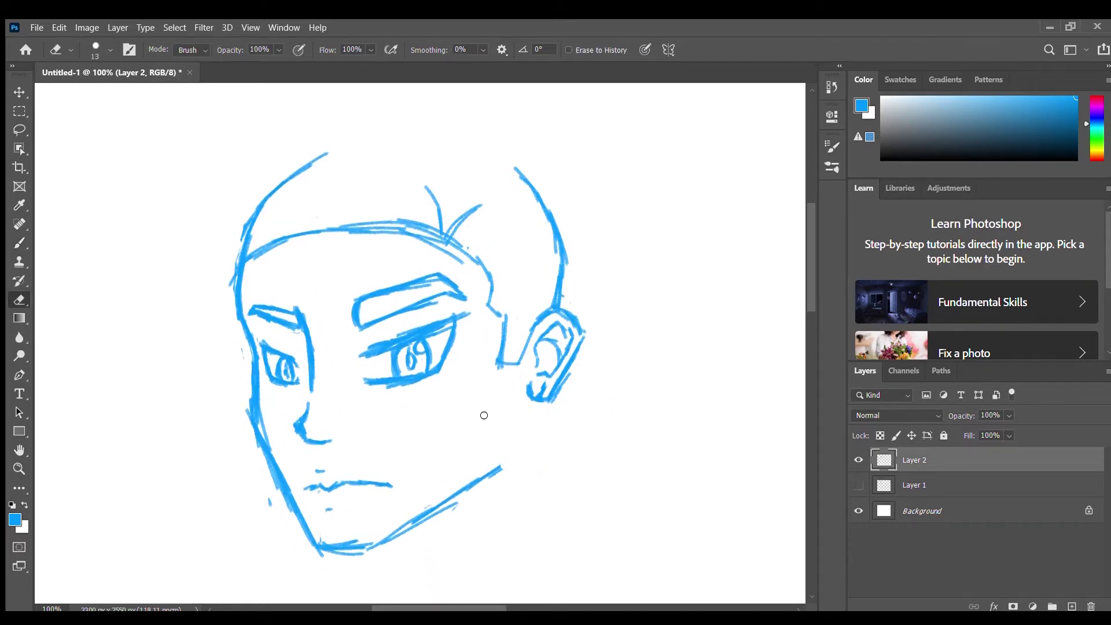
key("b")
mouse_move(514, 413)
left_mouse_down()
mouse_move(489, 479)
mouse_move(440, 509)
mouse_move(528, 480)
mouse_move(547, 519)
left_mouse_up()
left_click(860, 486)
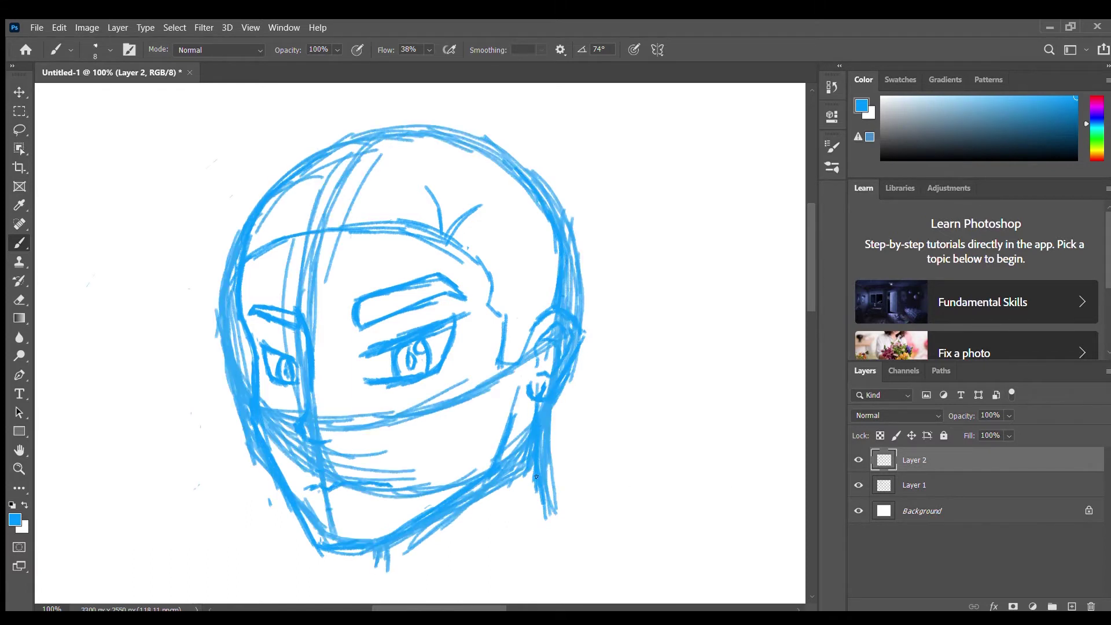
left_click(858, 486)
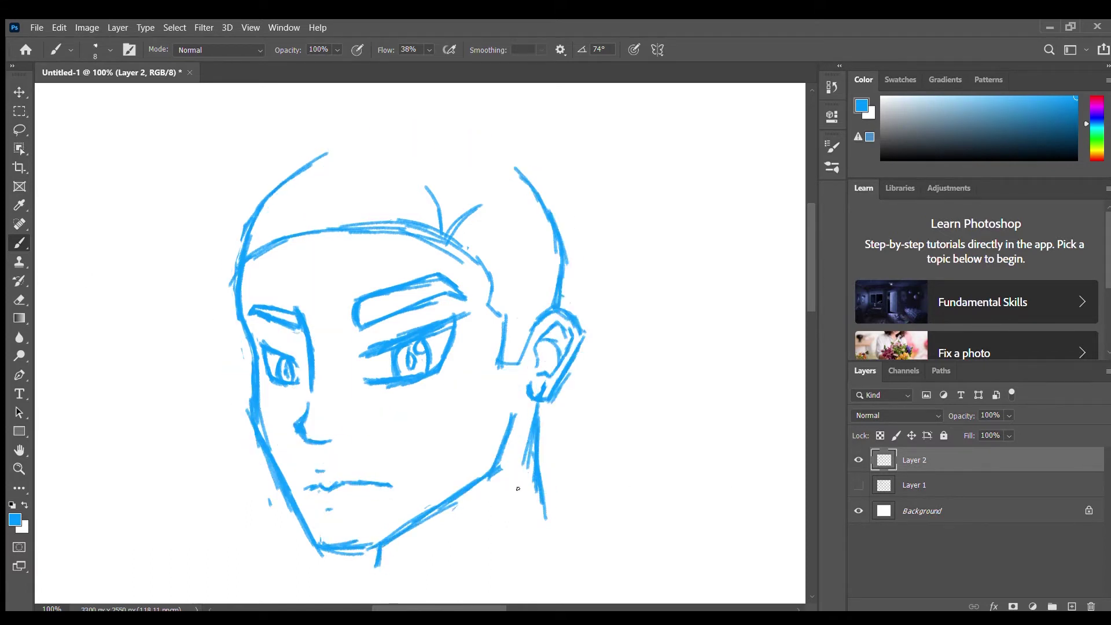
Step: Erase the upper edge of the near eyebrow and redraw it as a slimmer, lower shape with a bent outer end
key("e")
mouse_move(363, 306)
left_mouse_down()
mouse_move(454, 290)
mouse_move(444, 280)
left_mouse_up()
key("b")
mouse_move(350, 311)
left_mouse_down()
mouse_move(427, 284)
mouse_move(403, 294)
mouse_move(445, 281)
mouse_move(459, 299)
left_mouse_up()
mouse_move(445, 284)
left_mouse_down()
mouse_move(462, 302)
mouse_move(395, 298)
left_mouse_up()
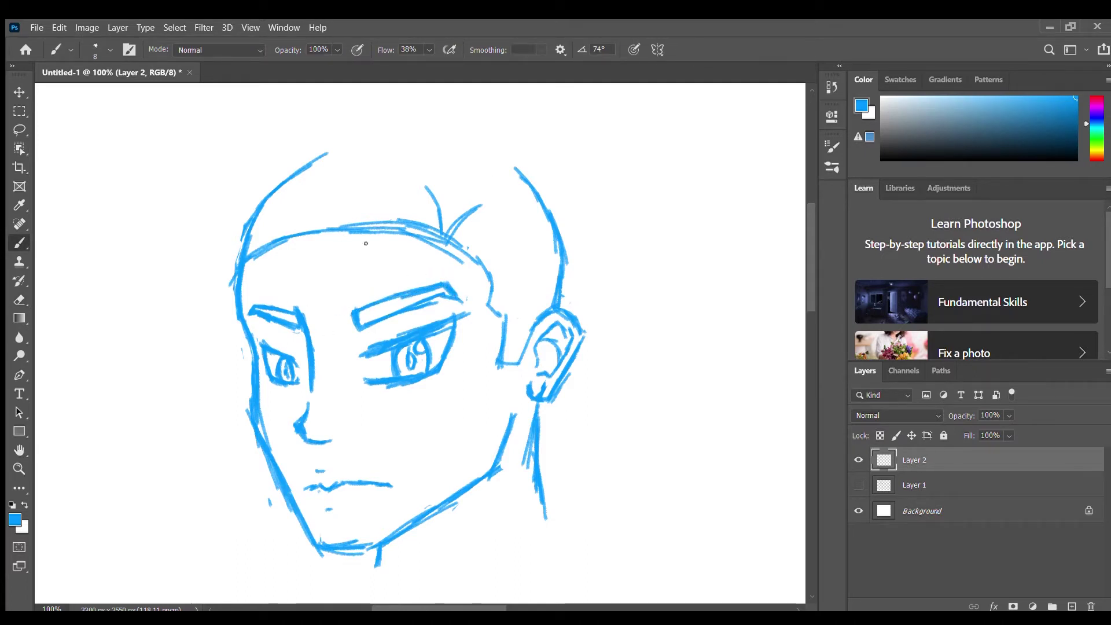
Step: Draw pointed fringe strands across the forehead and spiky side strands from the hairline tuft down past the temple
mouse_move(447, 238)
left_mouse_down()
mouse_move(480, 204)
mouse_move(484, 318)
left_mouse_up()
mouse_move(493, 280)
left_mouse_down()
mouse_move(466, 338)
mouse_move(504, 288)
mouse_move(495, 347)
left_mouse_up()
left_click_drag(517, 293, 505, 341)
mouse_move(427, 190)
left_mouse_down()
mouse_move(418, 181)
mouse_move(371, 294)
mouse_move(360, 278)
mouse_move(368, 246)
mouse_move(337, 342)
mouse_move(323, 234)
mouse_move(315, 324)
mouse_move(302, 284)
left_mouse_up()
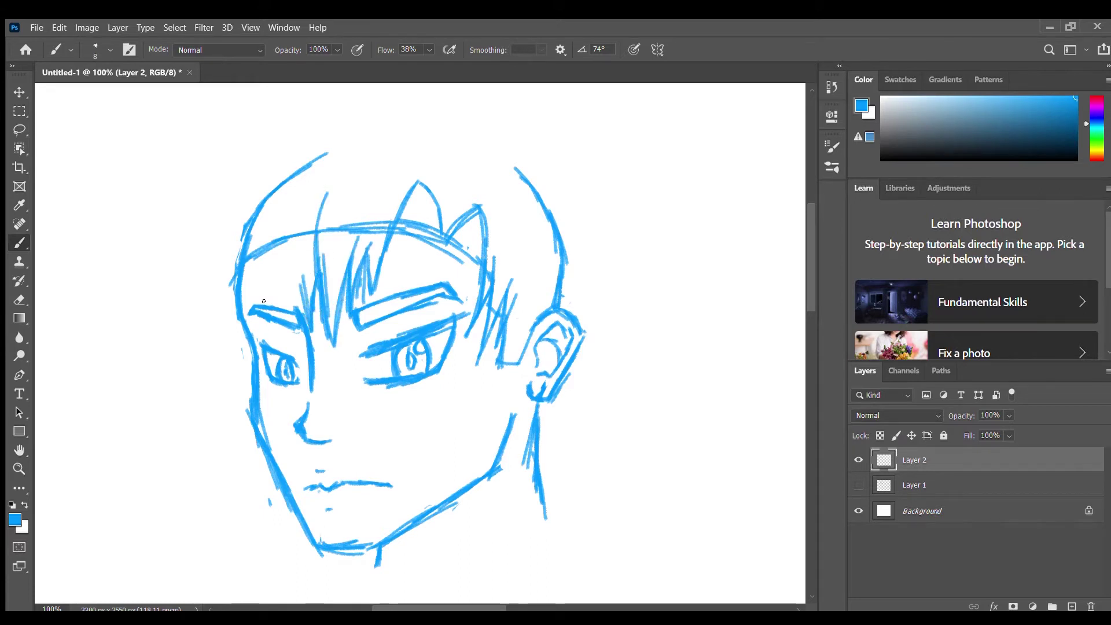
Step: Add fringe strands over the far eyebrow and outline the hair over the crown, with a parting notch, down to the nape
mouse_move(298, 131)
left_mouse_down()
mouse_move(226, 203)
mouse_move(232, 339)
mouse_move(286, 272)
mouse_move(298, 313)
mouse_move(301, 287)
mouse_move(255, 271)
mouse_move(242, 347)
left_mouse_up()
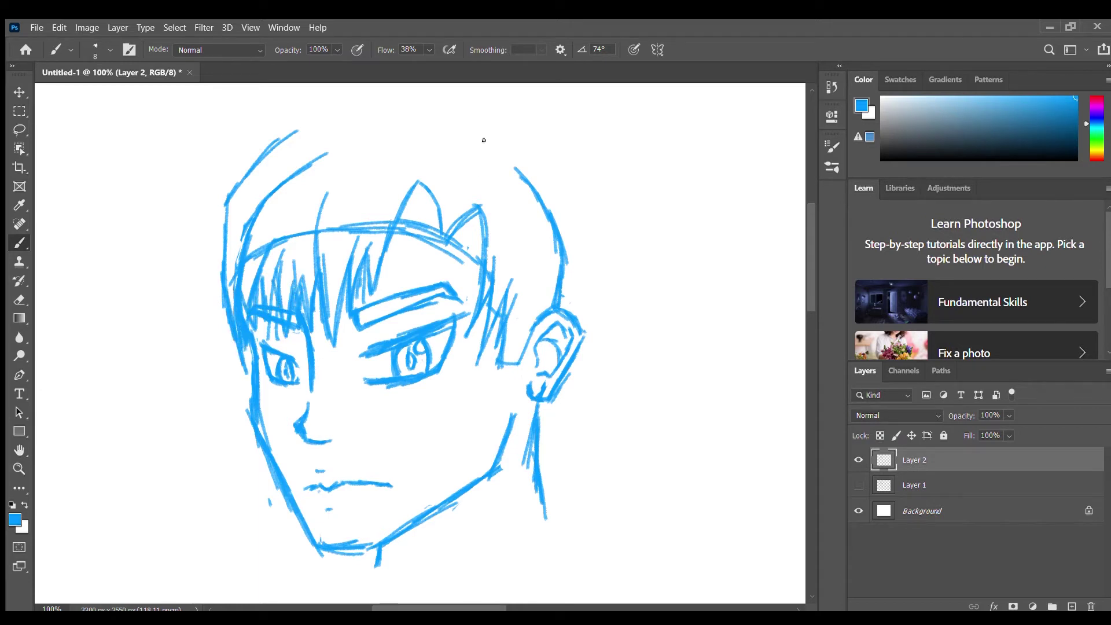
left_click_drag(486, 143, 453, 197)
mouse_move(448, 152)
left_mouse_down()
mouse_move(454, 198)
mouse_move(394, 151)
left_mouse_up()
mouse_move(439, 147)
left_mouse_down()
mouse_move(454, 198)
mouse_move(372, 151)
left_mouse_up()
mouse_move(268, 181)
left_mouse_down()
mouse_move(319, 154)
mouse_move(397, 150)
left_mouse_up()
mouse_move(455, 197)
left_mouse_down()
mouse_move(504, 184)
mouse_move(556, 267)
mouse_move(541, 449)
left_mouse_up()
left_click_drag(550, 405, 508, 508)
left_click_drag(531, 446, 508, 501)
Step: Thicken the hair edge beside the far temple and reinforce the two hairline tufts and the near side strands
left_click_drag(192, 337, 210, 451)
left_click_drag(210, 453, 215, 391)
mouse_move(389, 234)
left_mouse_down()
mouse_move(369, 244)
mouse_move(348, 335)
mouse_move(341, 300)
left_mouse_up()
mouse_move(396, 245)
left_mouse_down()
mouse_move(407, 286)
mouse_move(441, 263)
left_mouse_up()
left_click_drag(468, 319, 447, 412)
left_click_drag(476, 336, 470, 385)
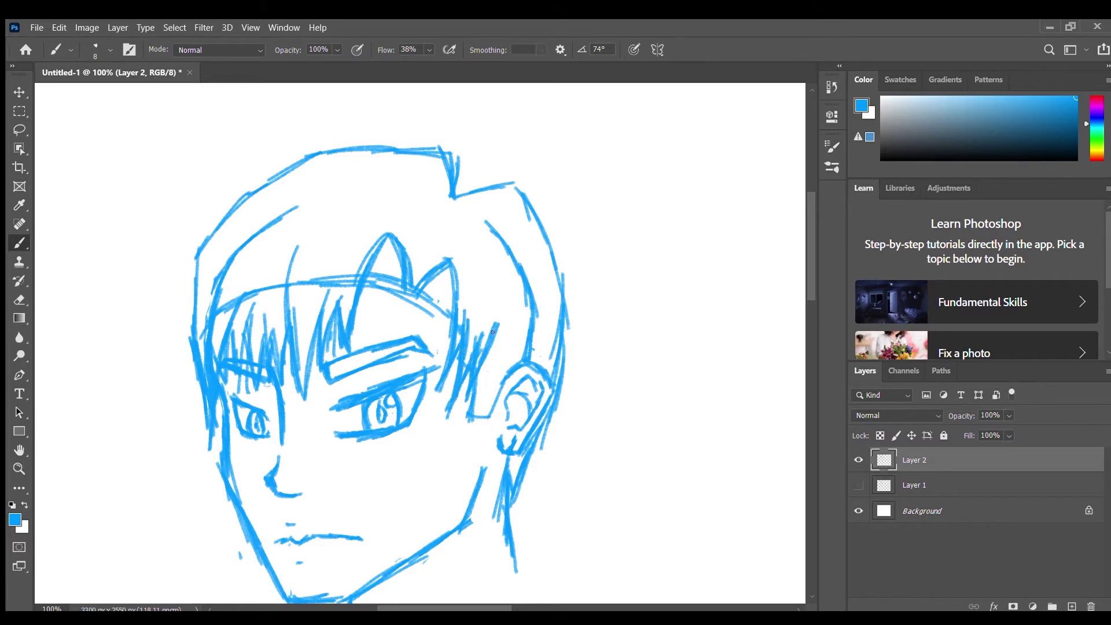
Step: Erase the skull and hairline curves beneath the fringe and turn the exposed hairline under the tufts into short hatch strokes
left_click_drag(392, 301, 445, 251)
left_click_drag(275, 176, 236, 223)
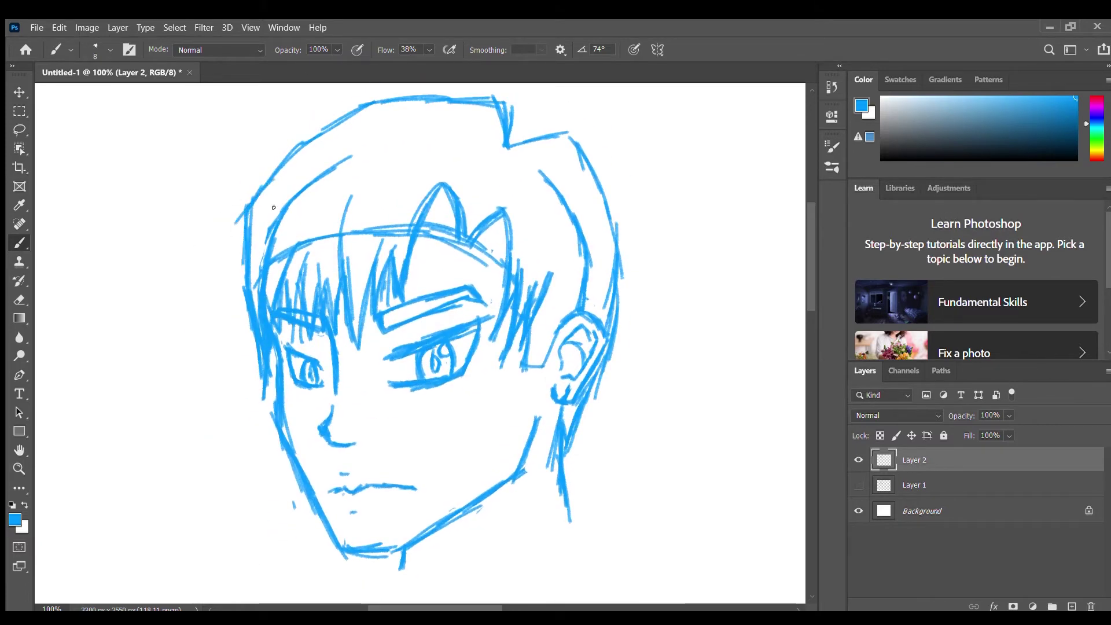
key("e")
mouse_move(349, 159)
left_mouse_down()
mouse_move(265, 260)
mouse_move(388, 231)
left_mouse_up()
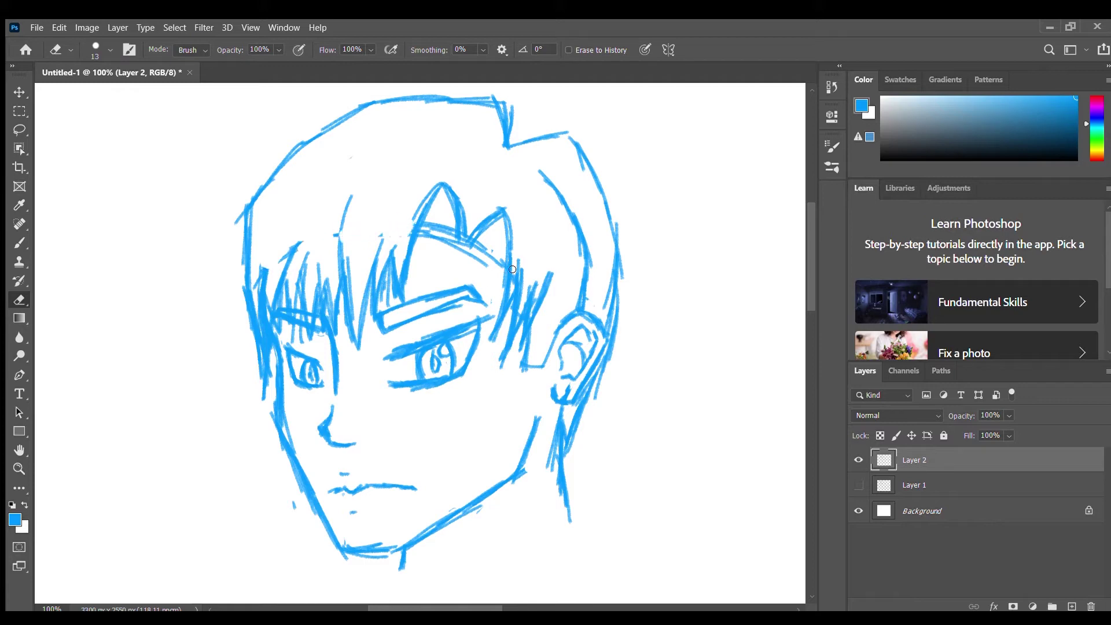
key("b")
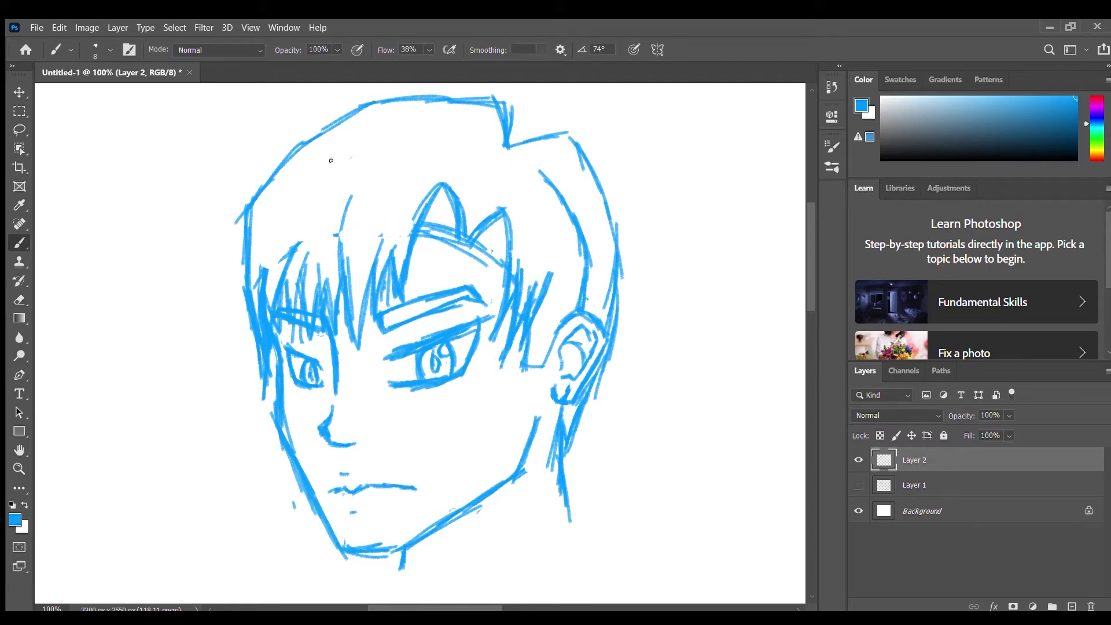
key("e")
mouse_move(426, 225)
left_mouse_down()
mouse_move(449, 242)
mouse_move(465, 260)
mouse_move(493, 252)
left_mouse_up()
key("b")
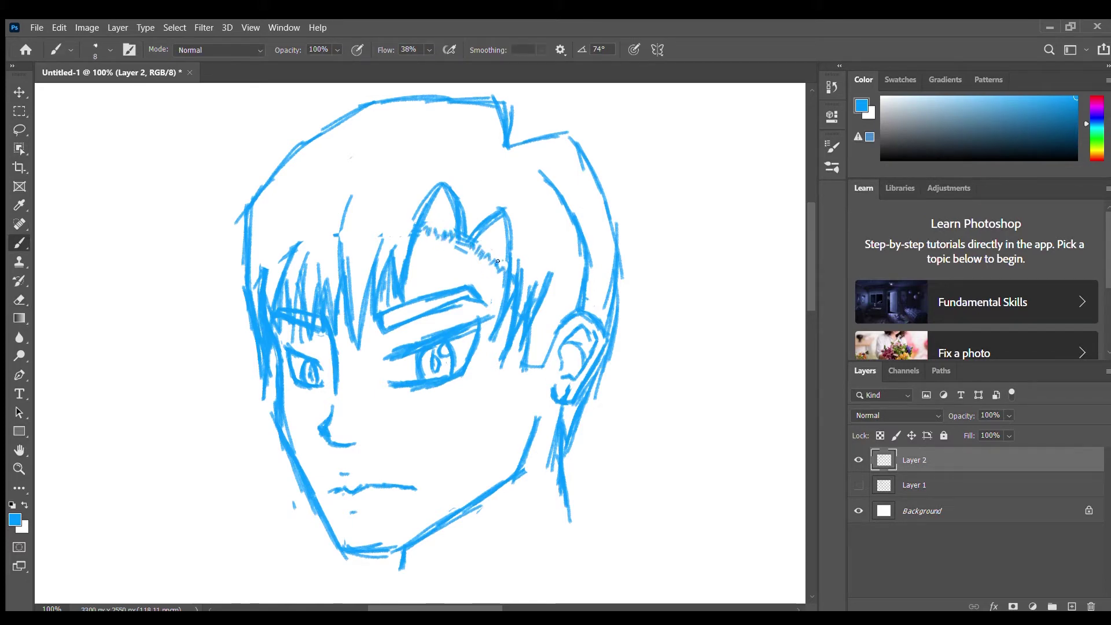
Step: Erase the far eye's iris and redraw it with a narrower outline and a dark pupil beside the inner corner
mouse_move(468, 433)
left_mouse_down()
mouse_move(466, 396)
mouse_move(458, 422)
left_mouse_up()
left_click_drag(393, 383, 386, 484)
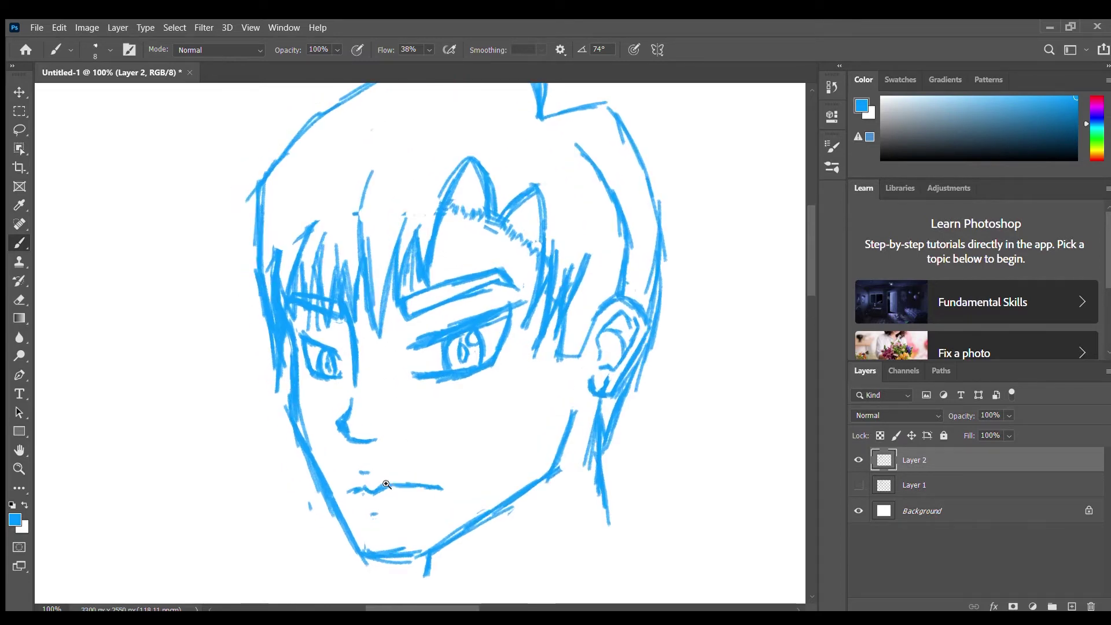
key("ctrl+plus")
key("ctrl+plus")
mouse_move(358, 433)
left_mouse_down()
mouse_move(332, 449)
mouse_move(570, 342)
mouse_move(522, 385)
left_mouse_up()
key("e")
mouse_move(305, 361)
left_mouse_down()
mouse_move(321, 365)
mouse_move(330, 337)
mouse_move(355, 346)
left_mouse_up()
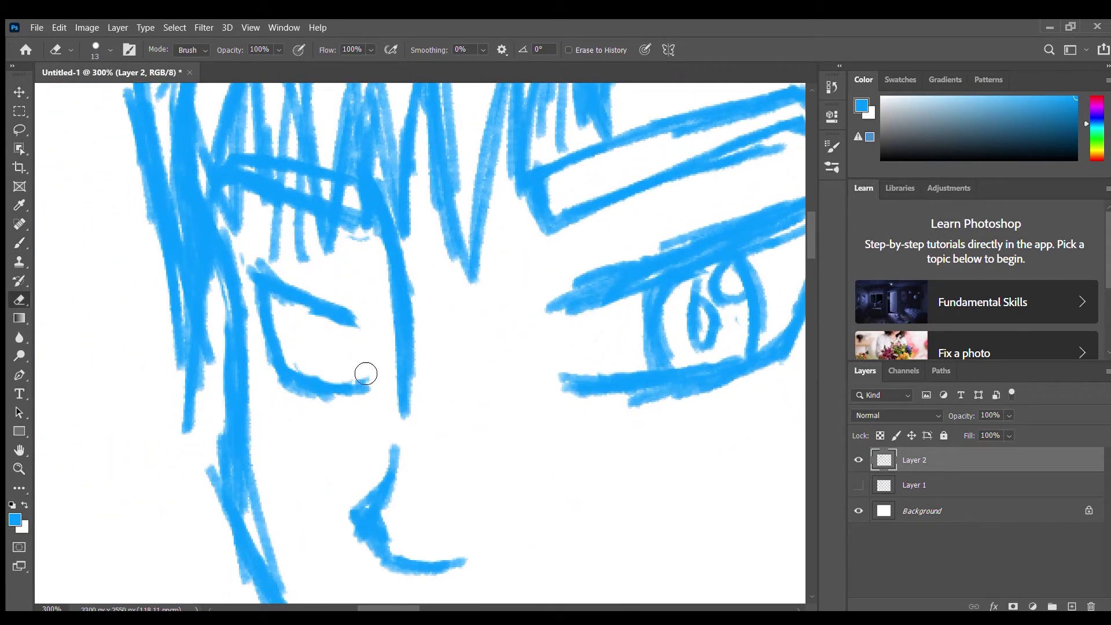
key("b")
mouse_move(347, 324)
left_mouse_down()
mouse_move(317, 379)
mouse_move(340, 330)
mouse_move(334, 348)
mouse_move(347, 370)
left_mouse_up()
Step: Add a short crease mark above the inner corner of each eye
mouse_move(527, 370)
left_mouse_down()
mouse_move(350, 300)
mouse_move(300, 345)
left_mouse_up()
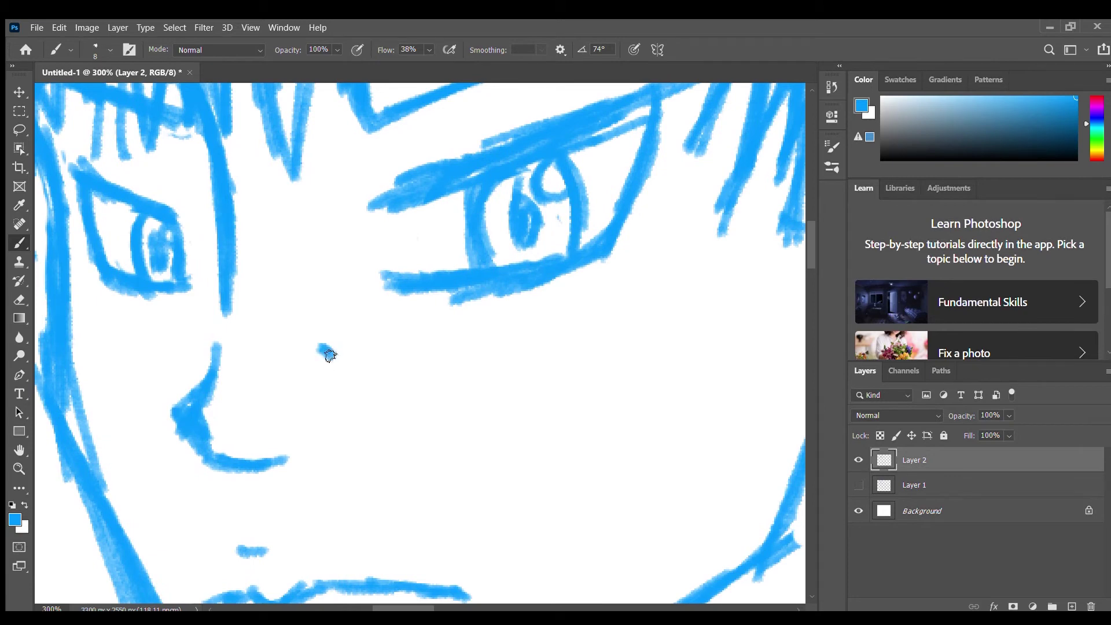
mouse_move(360, 186)
left_mouse_down()
mouse_move(382, 266)
mouse_move(389, 244)
left_mouse_up()
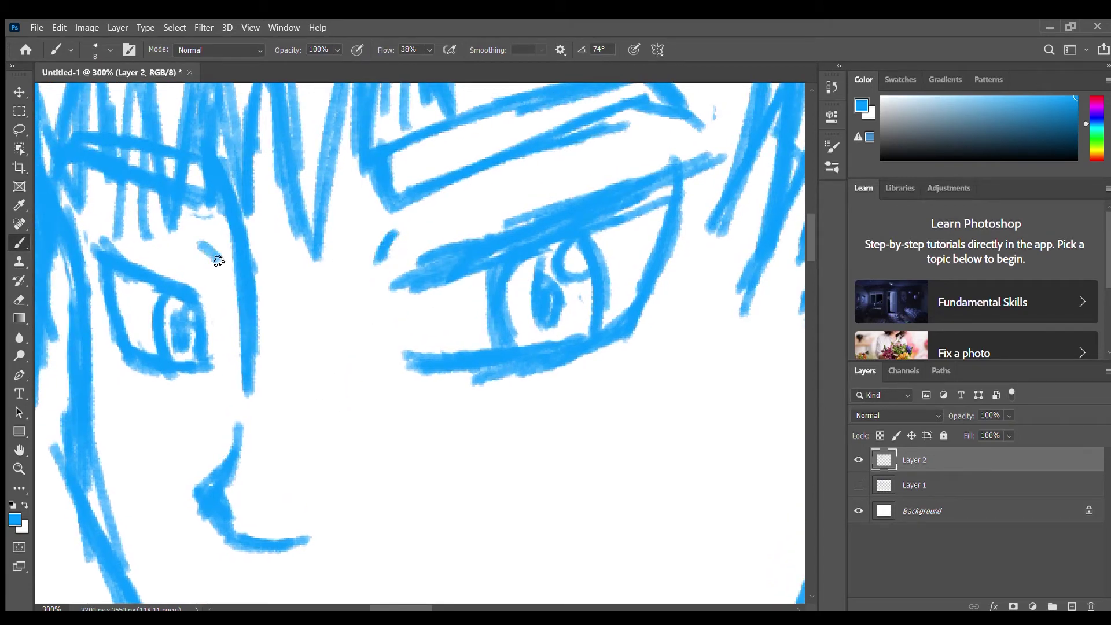
left_click_drag(202, 265, 208, 278)
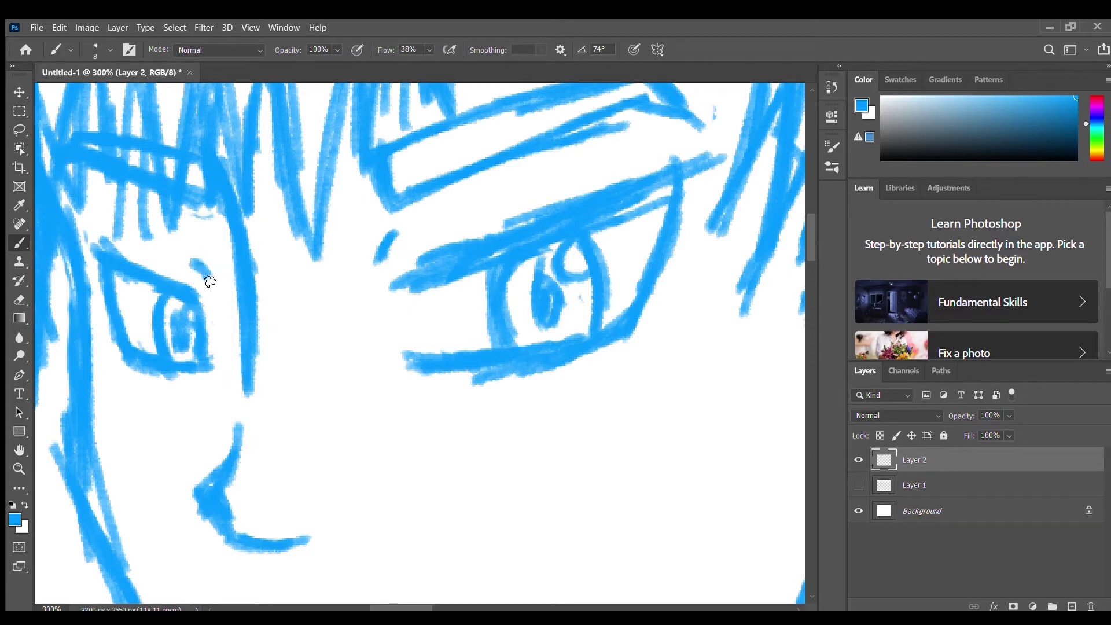
left_click_drag(373, 270, 397, 240)
left_click_drag(510, 444, 531, 295)
key("ctrl+minus")
key("ctrl+minus")
Step: Erase the far upper corner of the hair outline and redraw it as a rounder contour running over the crown
left_click_drag(517, 365, 499, 470)
key("e")
mouse_move(305, 169)
left_mouse_down()
mouse_move(268, 193)
mouse_move(312, 154)
mouse_move(472, 117)
mouse_move(254, 208)
left_mouse_up()
key("b")
left_click_drag(249, 271, 264, 205)
left_click_drag(255, 216, 380, 153)
left_click_drag(307, 174, 439, 139)
left_click_drag(349, 155, 481, 132)
left_click_drag(396, 136, 512, 137)
left_click_drag(323, 165, 482, 129)
Step: Erase the surplus contour lines inside the hair, then raise the crown towards the parting and round the outline behind it
key("e")
mouse_move(312, 183)
left_mouse_down()
mouse_move(265, 198)
mouse_move(397, 117)
mouse_move(461, 149)
mouse_move(520, 156)
mouse_move(512, 167)
left_mouse_up()
key("b")
left_click_drag(509, 131, 580, 181)
left_click_drag(556, 156, 607, 212)
mouse_move(510, 128)
left_mouse_down()
mouse_move(413, 112)
mouse_move(349, 139)
mouse_move(255, 245)
mouse_move(351, 144)
left_mouse_up()
left_click_drag(457, 107, 333, 155)
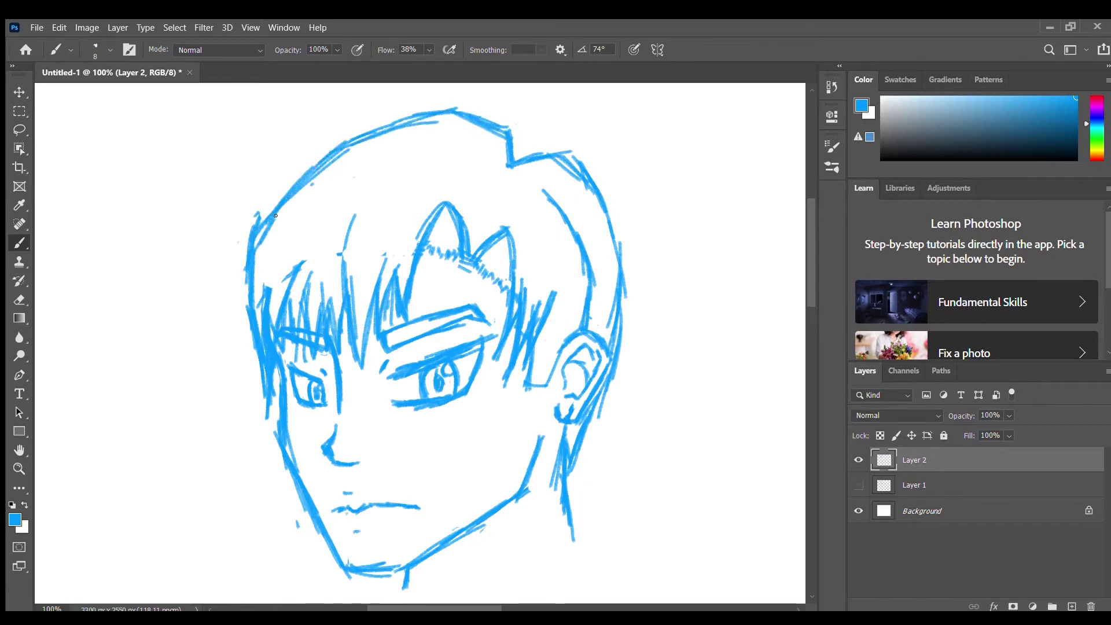
Step: Erase the inner skull line above the ear and replace the hard sideburn outline with short hatch strokes
key("e")
mouse_move(579, 249)
left_mouse_down()
mouse_move(566, 224)
mouse_move(589, 302)
left_mouse_up()
left_click_drag(548, 374, 532, 387)
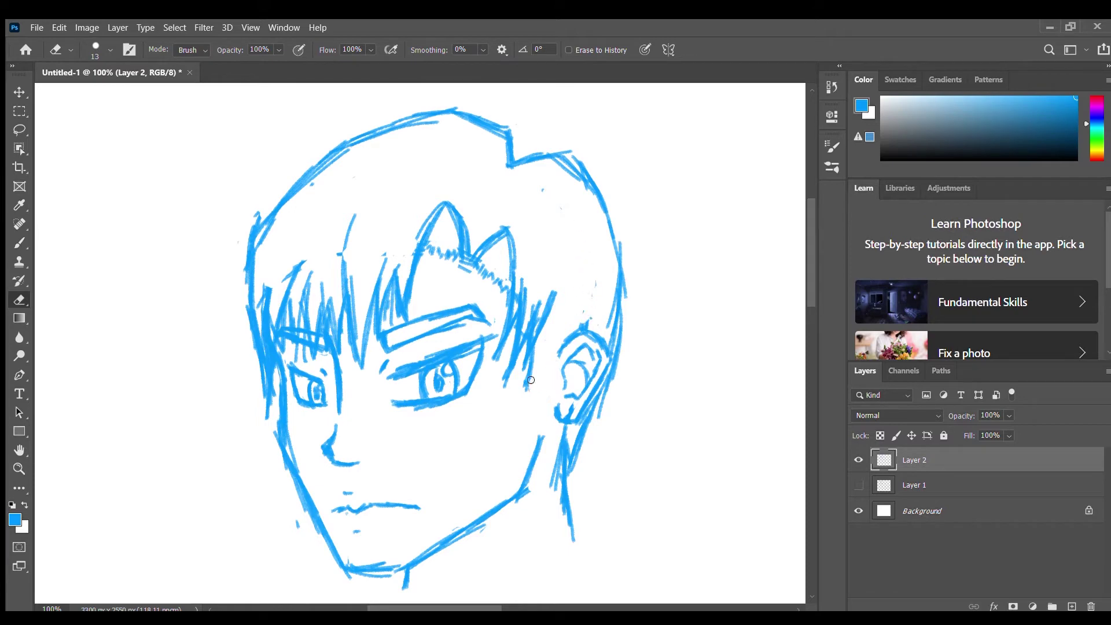
key("b")
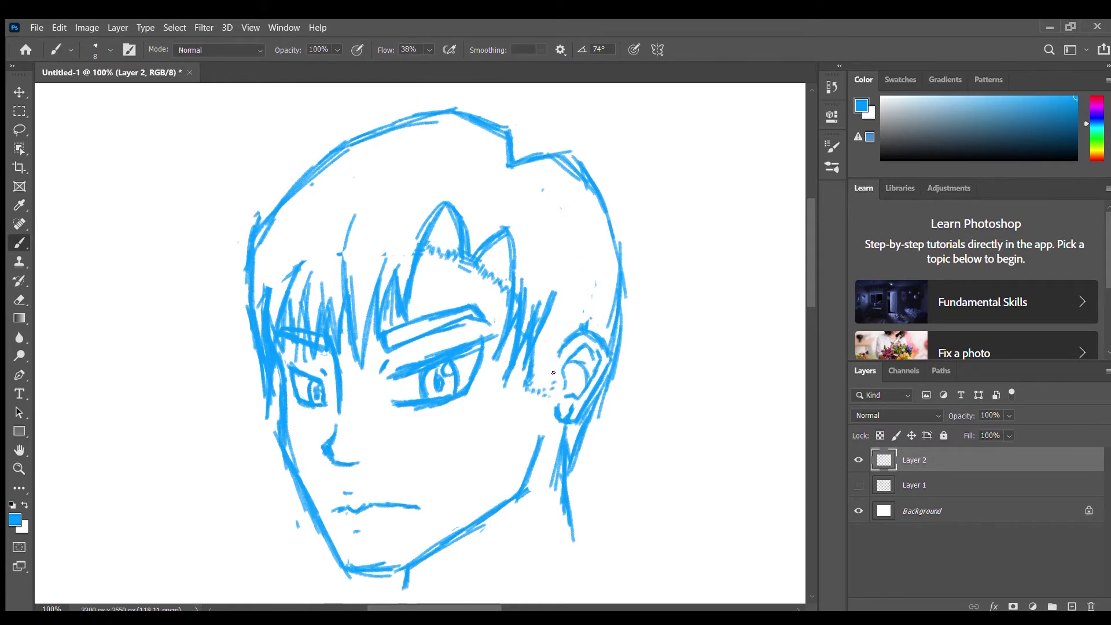
left_click_drag(542, 395, 552, 400)
Step: Erase the spiky near side strands and draw a smooth lock from the tuft to the sideburn, with short strands by the ear
key("e")
mouse_move(507, 230)
left_mouse_down()
mouse_move(503, 380)
mouse_move(538, 287)
left_mouse_up()
key("b")
left_click_drag(505, 233, 538, 362)
left_click_drag(526, 288, 523, 335)
mouse_move(516, 262)
left_mouse_down()
mouse_move(525, 330)
mouse_move(541, 333)
left_mouse_up()
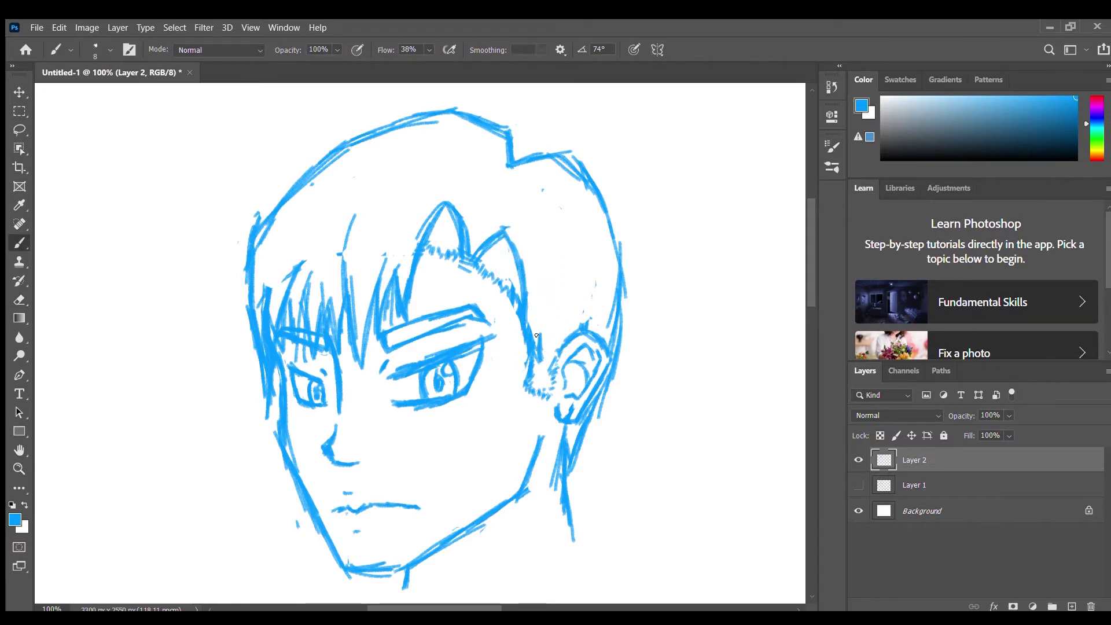
left_click_drag(555, 290, 547, 341)
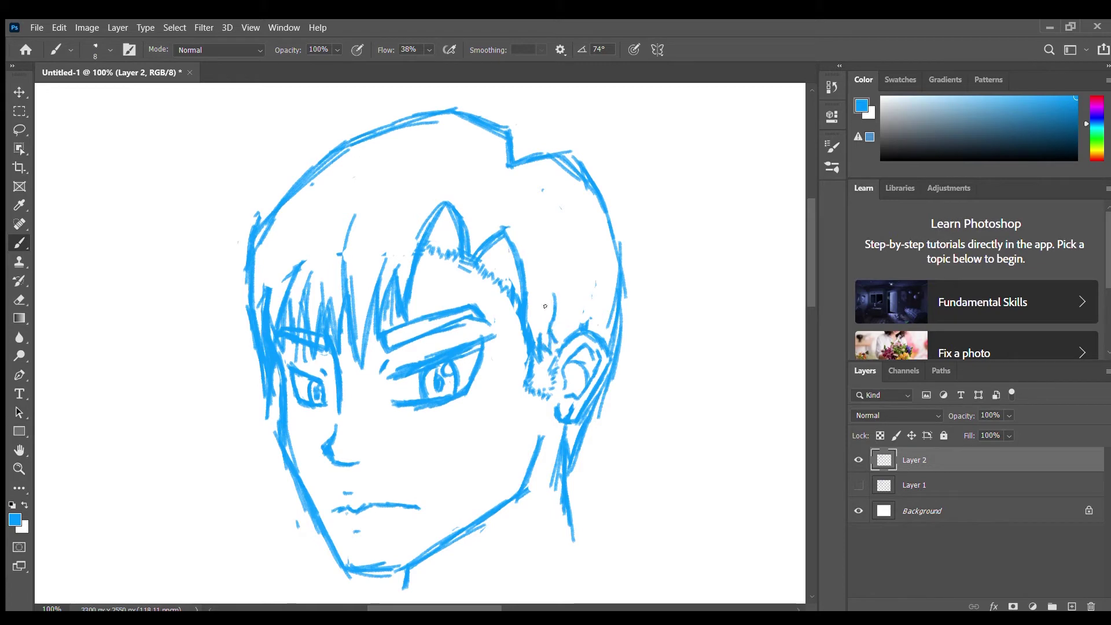
Step: Erase the fringe strands over the forehead and the hair outline on the far side up to the crown
key("e")
mouse_move(443, 202)
left_mouse_down()
mouse_move(405, 295)
mouse_move(355, 324)
mouse_move(339, 290)
mouse_move(342, 345)
mouse_move(344, 263)
mouse_move(290, 307)
mouse_move(310, 323)
mouse_move(290, 274)
mouse_move(300, 352)
left_mouse_up()
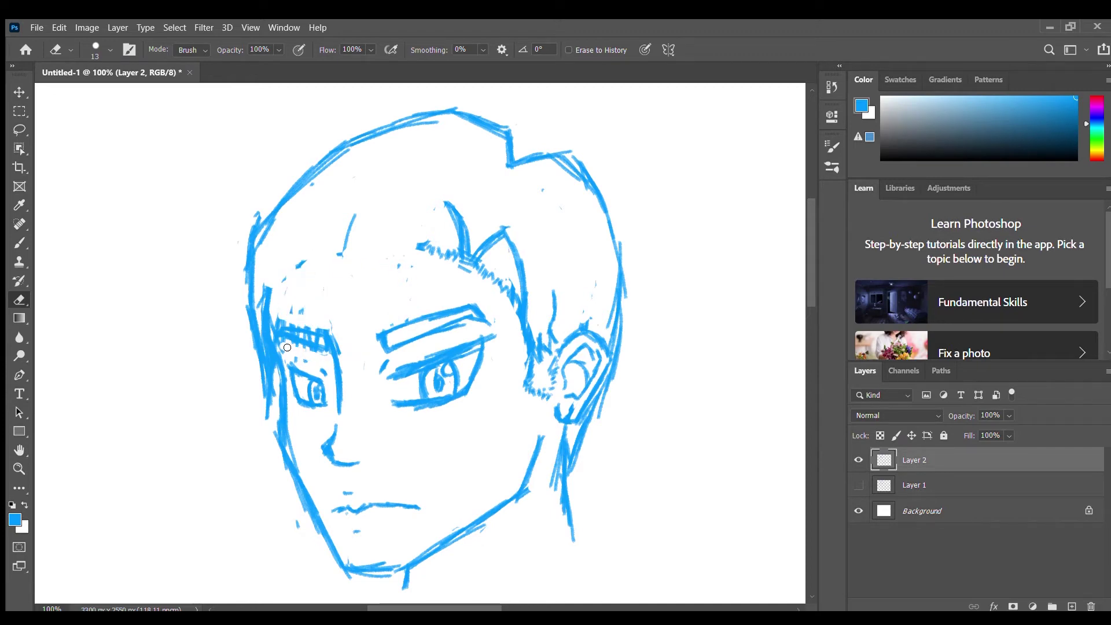
mouse_move(283, 308)
left_mouse_down()
mouse_move(262, 405)
mouse_move(271, 391)
mouse_move(268, 403)
mouse_move(244, 293)
mouse_move(303, 181)
mouse_move(340, 226)
left_mouse_up()
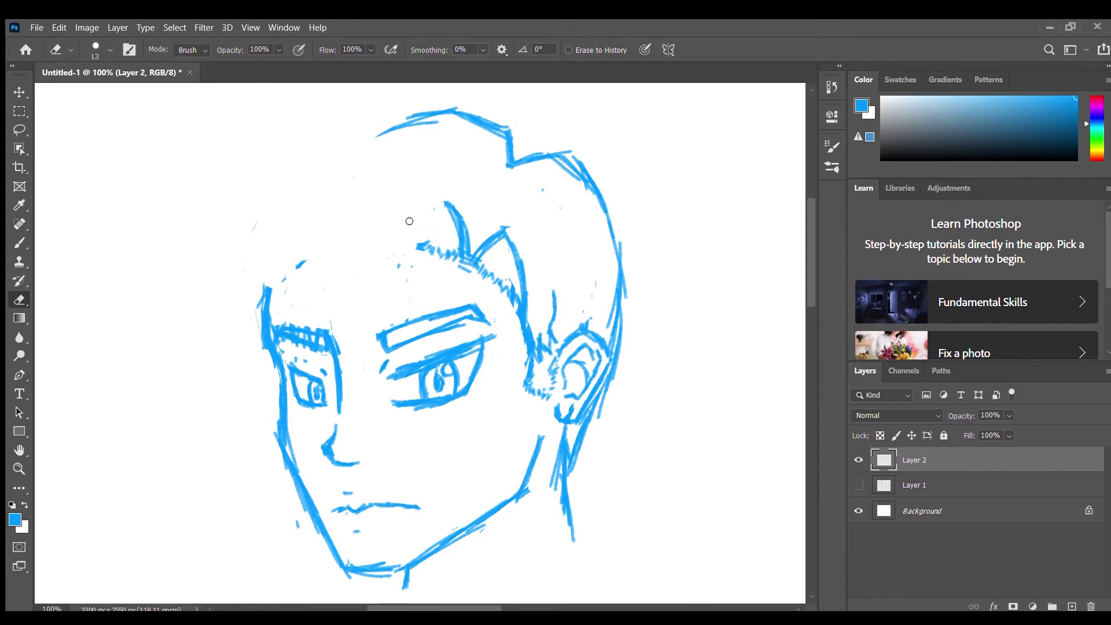
Step: Draw a sweeping fringe edge from the tuft to the far brow and a fuller hair outline from the crown to the far temple
key("b")
mouse_move(419, 235)
left_mouse_down()
mouse_move(438, 200)
mouse_move(340, 340)
left_mouse_up()
mouse_move(455, 116)
left_mouse_down()
mouse_move(295, 144)
mouse_move(224, 249)
left_mouse_up()
mouse_move(237, 280)
left_mouse_down()
mouse_move(234, 329)
mouse_move(259, 340)
mouse_move(261, 362)
mouse_move(274, 353)
mouse_move(261, 369)
mouse_move(238, 334)
left_mouse_up()
left_click_drag(254, 321, 277, 384)
left_click_drag(237, 289, 240, 329)
left_click_drag(258, 182, 226, 232)
left_click_drag(227, 242, 238, 288)
Step: Widen the hair outline at the back of the head and redraw the front edge of the near temple lock
mouse_move(520, 167)
left_mouse_down()
mouse_move(574, 158)
mouse_move(625, 295)
mouse_move(612, 346)
left_mouse_up()
key("e")
left_click_drag(514, 242, 524, 309)
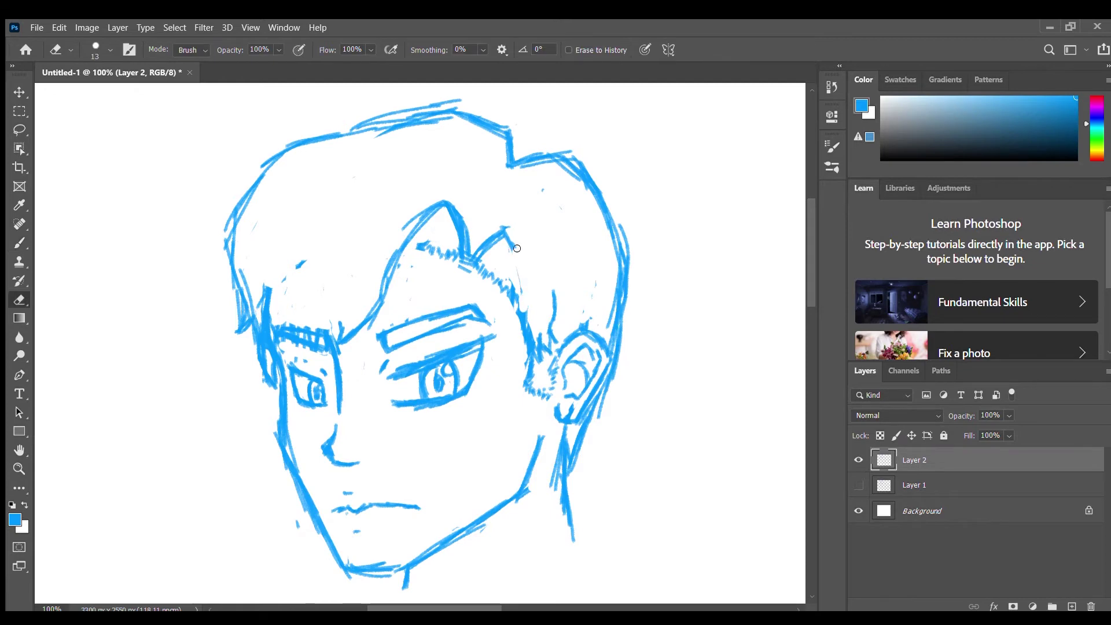
key("b")
left_click_drag(510, 243, 532, 357)
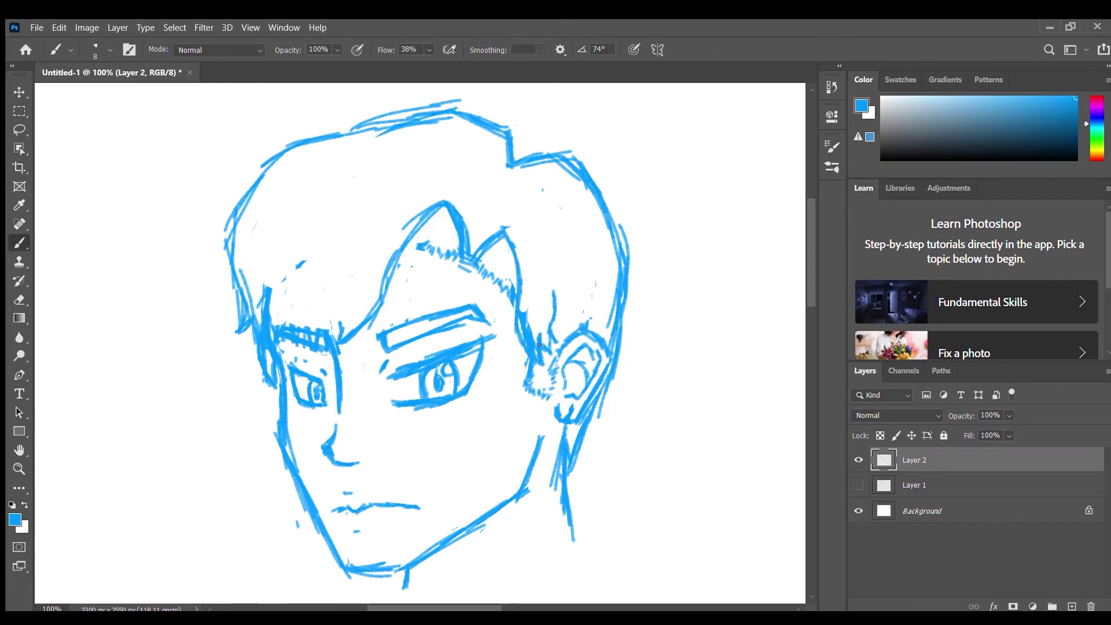
Step: Try a long curved strand on the far side of the fringe and short spiky strands over the far eyebrow
mouse_move(342, 308)
left_mouse_down()
mouse_move(331, 335)
mouse_move(321, 334)
left_mouse_up()
mouse_move(326, 251)
left_mouse_down()
mouse_move(316, 319)
mouse_move(311, 302)
left_mouse_up()
key("e")
key("b")
mouse_move(305, 219)
left_mouse_down()
mouse_move(279, 244)
mouse_move(270, 296)
left_mouse_up()
mouse_move(283, 255)
left_mouse_down()
mouse_move(273, 324)
mouse_move(293, 327)
mouse_move(299, 314)
left_mouse_up()
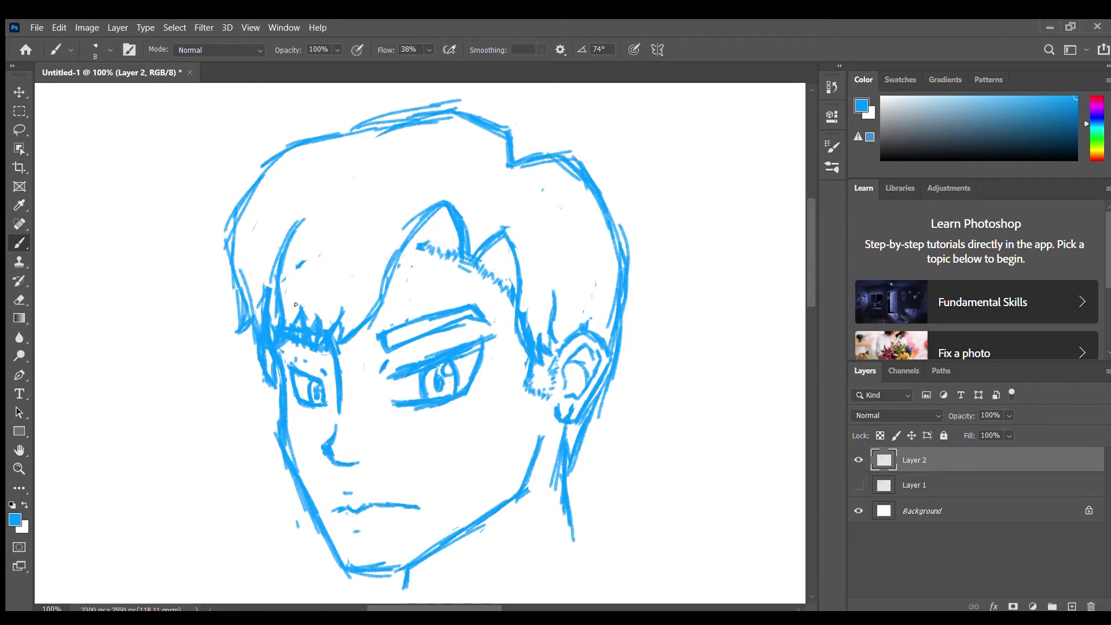
Step: Erase the strands above the far eyebrow and redraw a long curved strand beside the far temple with short tips below
mouse_move(554, 429)
left_mouse_down()
mouse_move(525, 370)
mouse_move(547, 391)
left_mouse_up()
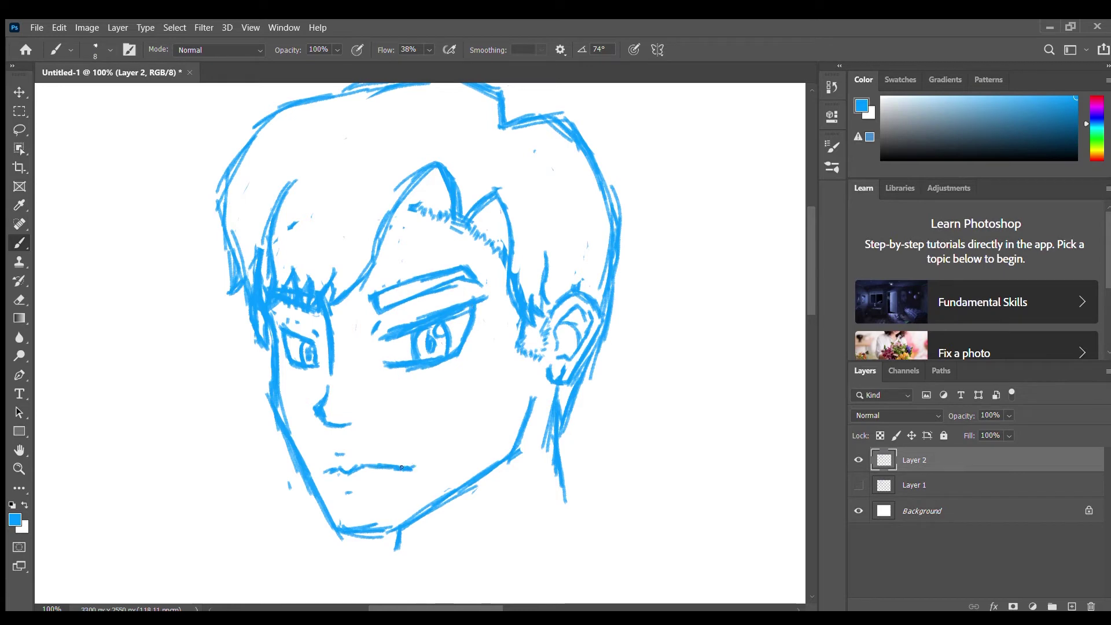
left_click_drag(503, 293, 490, 322)
left_click_drag(386, 233, 397, 234)
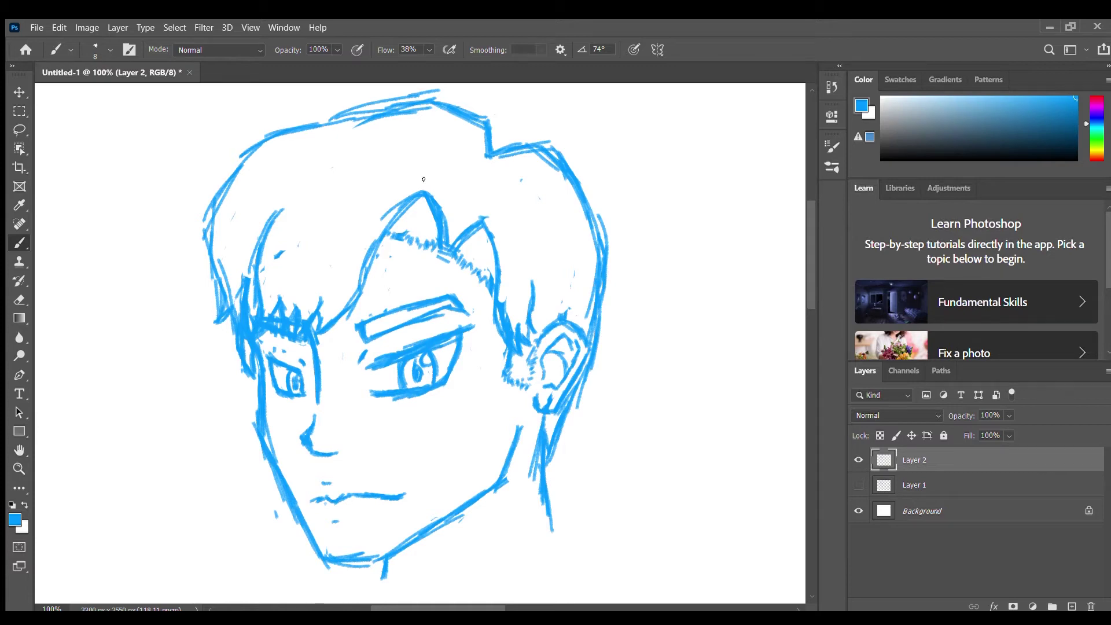
key("e")
mouse_move(281, 255)
left_mouse_down()
mouse_move(263, 271)
mouse_move(253, 263)
mouse_move(261, 307)
mouse_move(309, 306)
mouse_move(321, 293)
left_mouse_up()
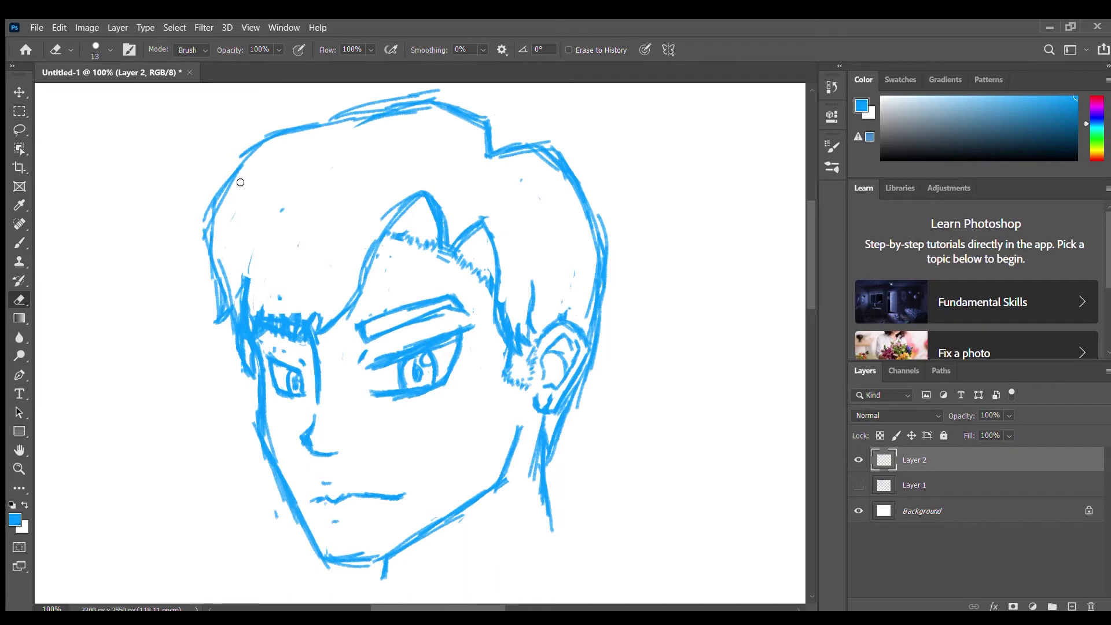
key("b")
left_click_drag(268, 218, 239, 300)
left_click_drag(244, 263, 242, 282)
mouse_move(240, 334)
left_mouse_down()
mouse_move(224, 352)
mouse_move(235, 344)
left_mouse_up()
left_click_drag(289, 308, 305, 284)
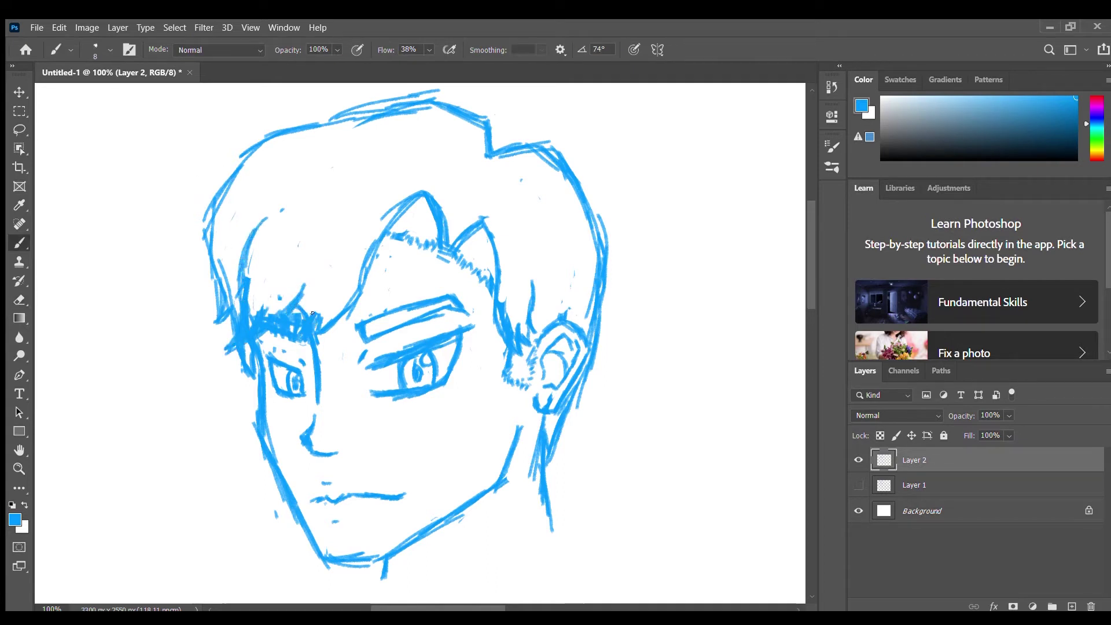
Step: Erase the clutter above the far eyebrow and redraw pointed fringe tips joining the sweeping fringe edge
scroll(310, 317, "up", 5)
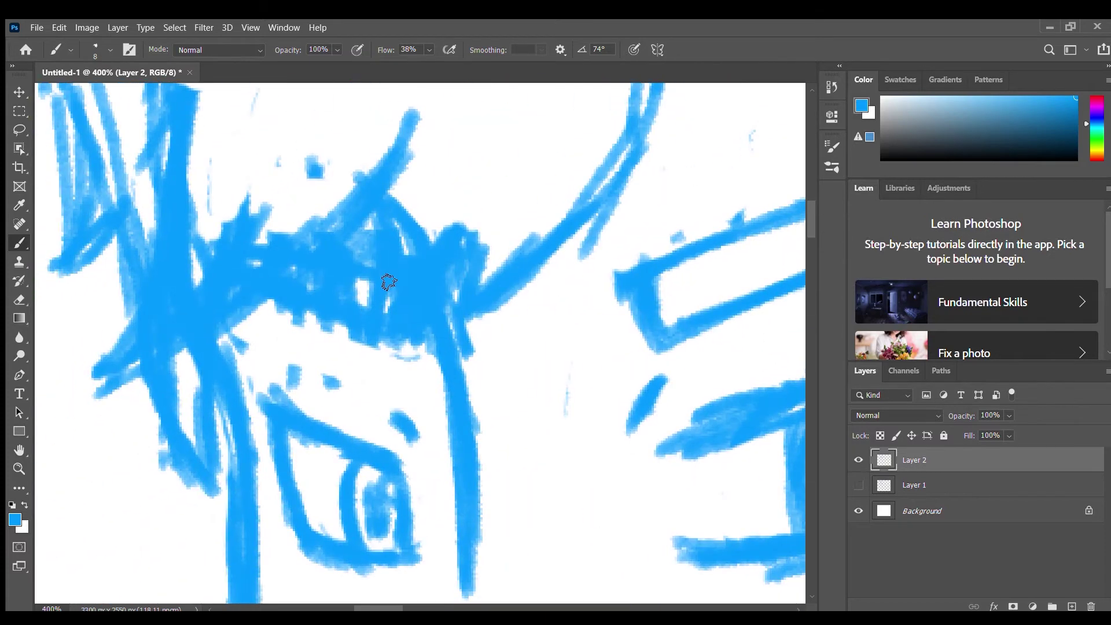
key("e")
mouse_move(385, 234)
left_mouse_down()
mouse_move(370, 252)
mouse_move(415, 241)
mouse_move(458, 251)
mouse_move(390, 237)
left_mouse_up()
key("b")
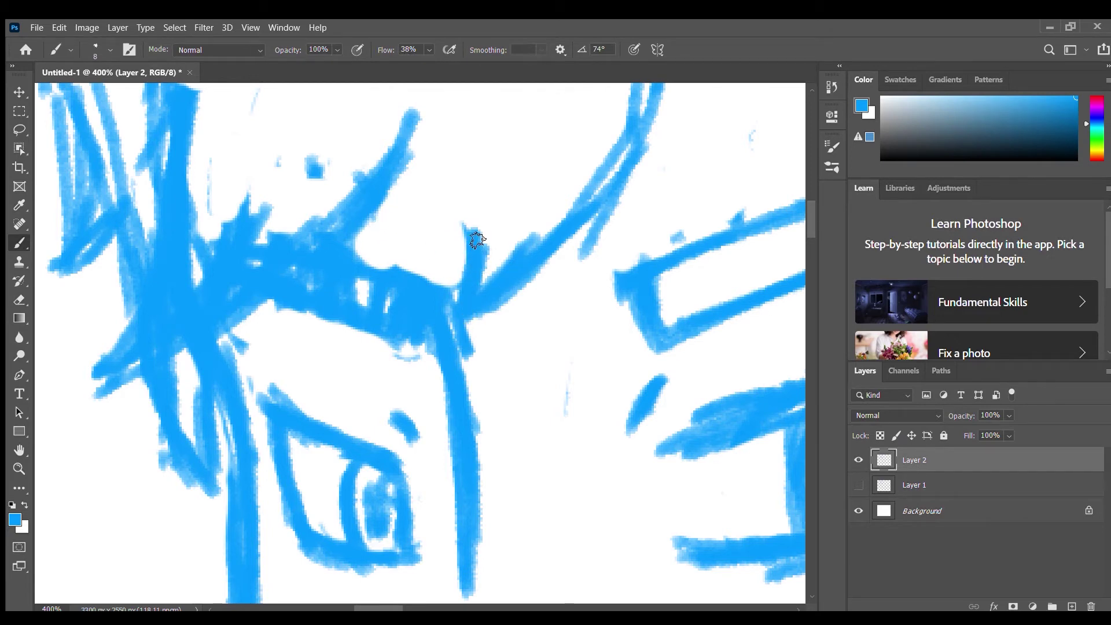
mouse_move(375, 211)
left_mouse_down()
mouse_move(380, 249)
mouse_move(330, 335)
left_mouse_up()
mouse_move(464, 227)
left_mouse_down()
mouse_move(415, 284)
mouse_move(341, 336)
left_mouse_up()
mouse_move(413, 271)
left_mouse_down()
mouse_move(466, 227)
mouse_move(461, 302)
left_mouse_up()
Step: Fill the near eyebrow with diagonal hatch strokes along its whole length
left_click_drag(547, 359, 125, 341)
mouse_move(255, 252)
left_mouse_down()
mouse_move(301, 226)
mouse_move(384, 225)
mouse_move(570, 168)
left_mouse_up()
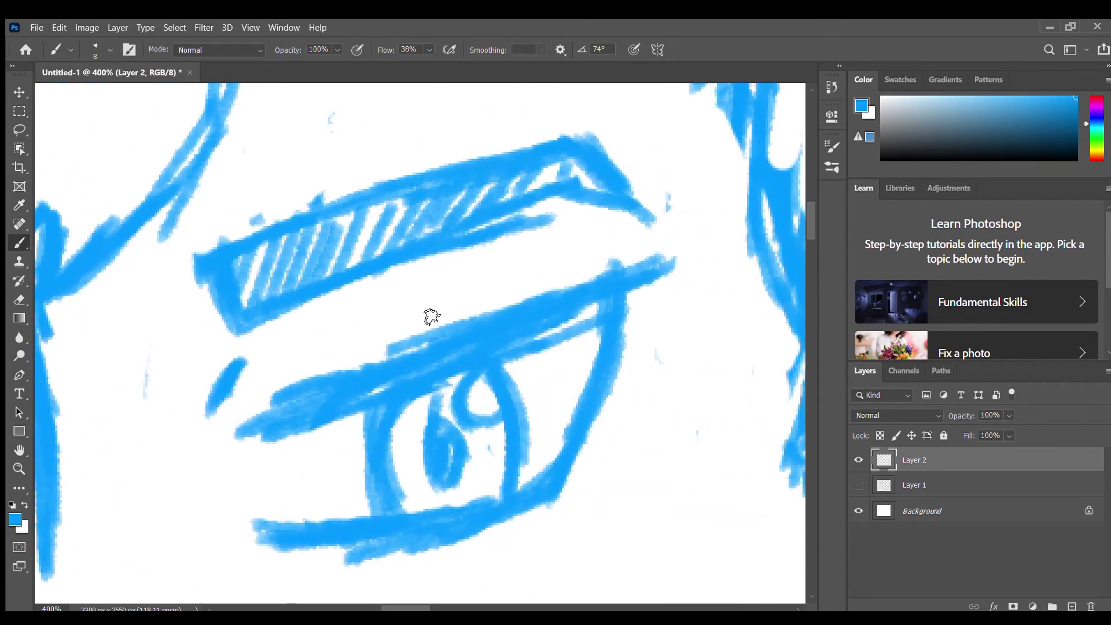
key("ctrl+minus")
key("ctrl+minus")
key("ctrl+minus")
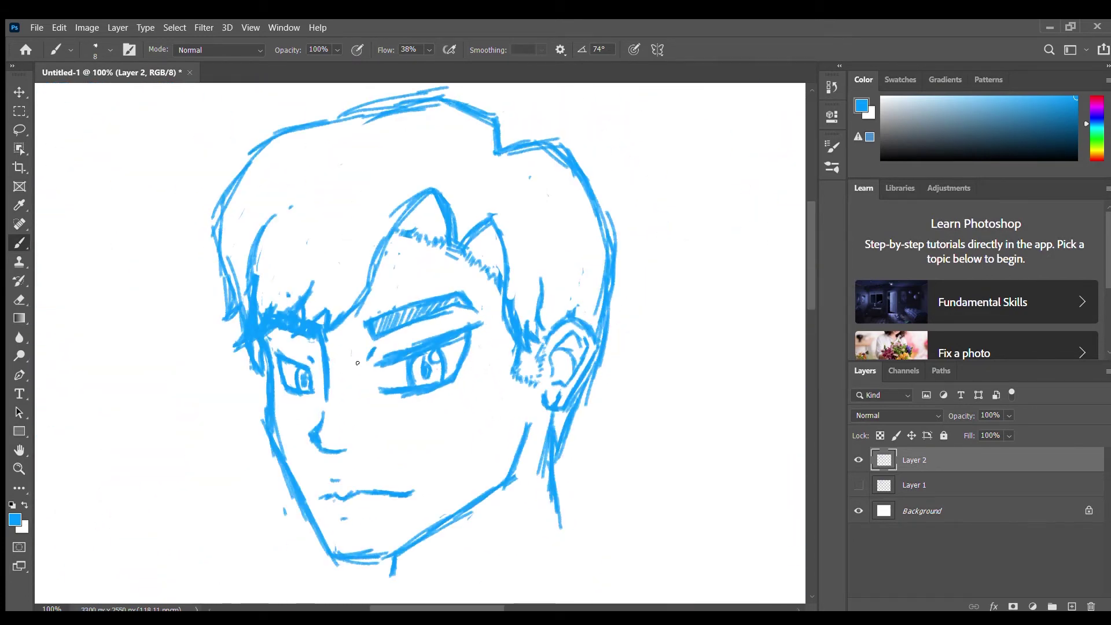
Step: Erase and redraw the hair outline at the back of the head, adding pointed tips above the ear and a spiky tuft at the parting
left_click_drag(361, 334, 416, 355)
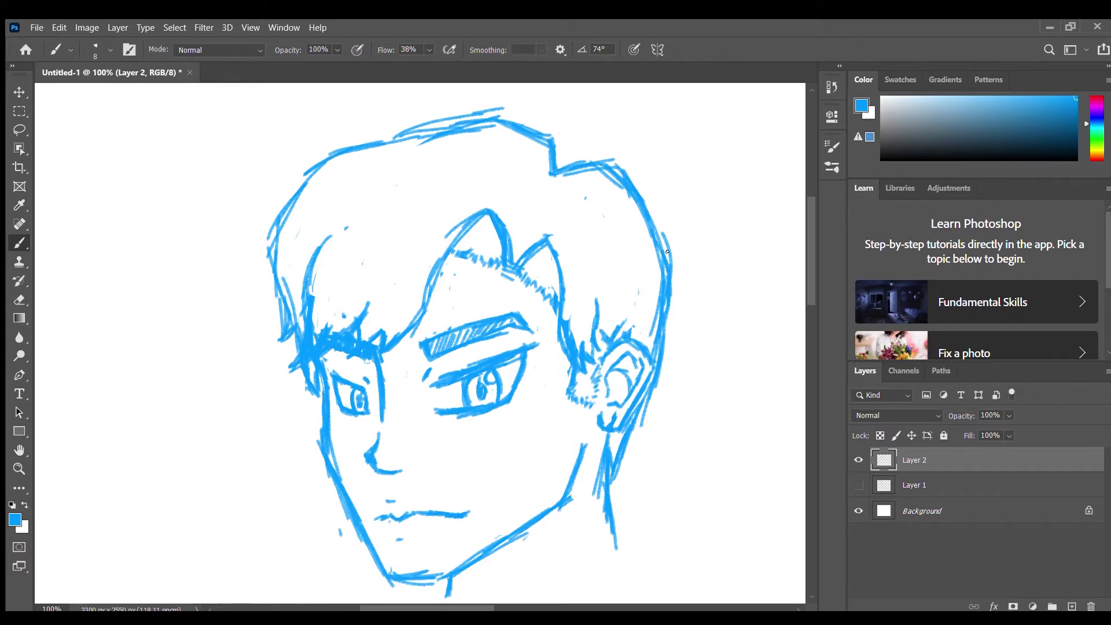
key("e")
mouse_move(627, 179)
left_mouse_down()
mouse_move(650, 231)
mouse_move(665, 324)
mouse_move(625, 183)
mouse_move(639, 203)
left_mouse_up()
key("b")
mouse_move(555, 174)
left_mouse_down()
mouse_move(594, 164)
mouse_move(653, 226)
left_mouse_up()
mouse_move(636, 188)
left_mouse_down()
mouse_move(665, 269)
mouse_move(659, 341)
mouse_move(633, 316)
mouse_move(644, 339)
left_mouse_up()
left_click_drag(637, 279, 652, 370)
mouse_move(557, 168)
left_mouse_down()
mouse_move(594, 118)
mouse_move(558, 141)
mouse_move(566, 152)
mouse_move(551, 173)
mouse_move(596, 140)
mouse_move(554, 180)
left_mouse_up()
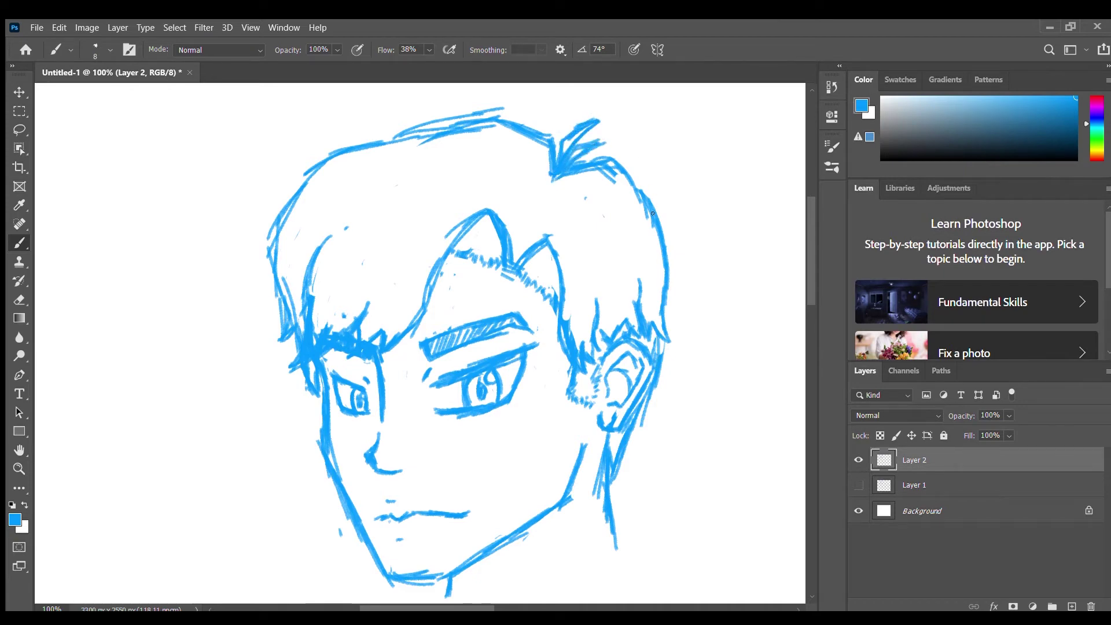
Step: Add small flicked hair tips along the back, crown and far side of the hair outline
left_click_drag(665, 225, 671, 222)
mouse_move(394, 122)
left_mouse_down()
mouse_move(382, 144)
mouse_move(391, 120)
left_mouse_up()
mouse_move(306, 169)
left_mouse_down()
mouse_move(291, 188)
mouse_move(306, 173)
left_mouse_up()
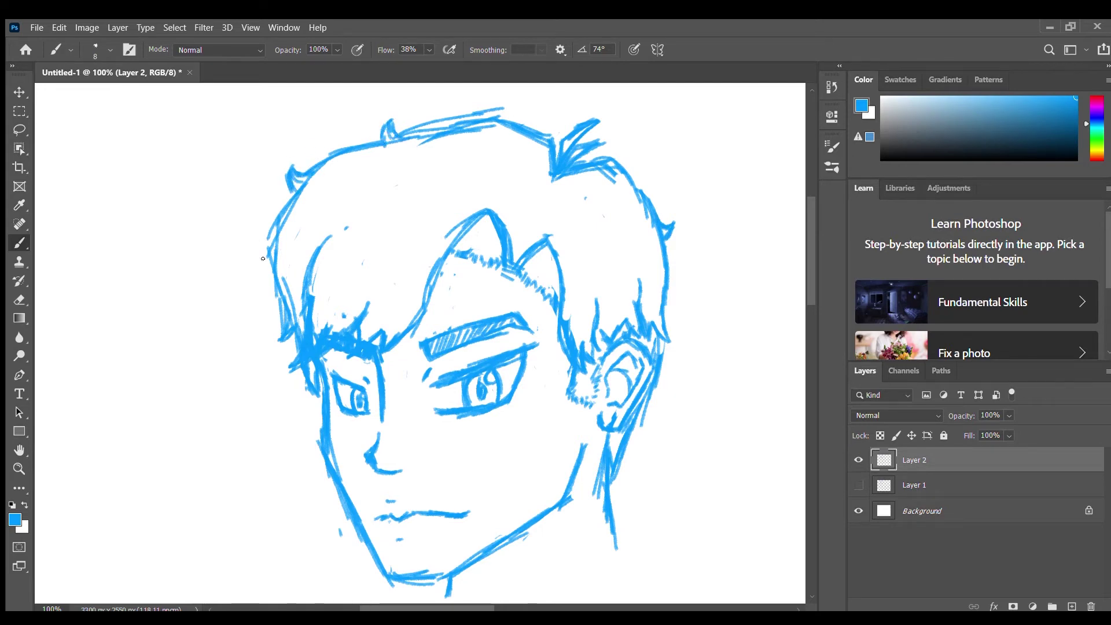
left_click_drag(275, 288, 268, 275)
left_click_drag(279, 212, 268, 255)
Step: Add short hatch strokes inside the two pointed hairline gaps above the forehead
left_click_drag(302, 416, 268, 380)
left_click_drag(431, 257, 414, 295)
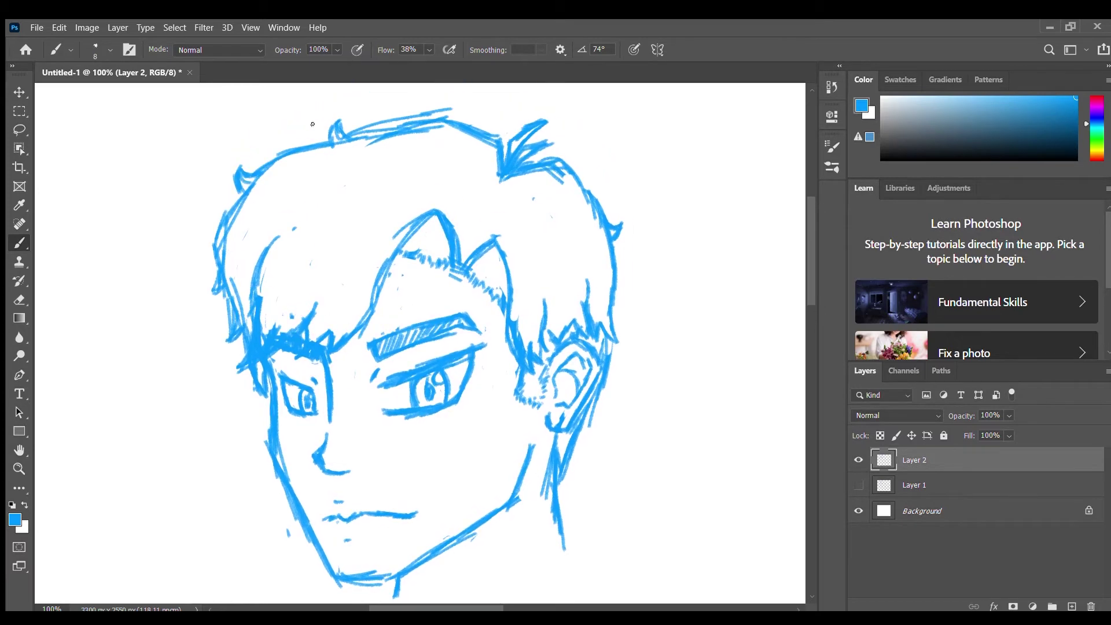
key("e")
key("b")
mouse_move(422, 227)
left_mouse_down()
mouse_move(428, 250)
mouse_move(492, 269)
left_mouse_up()
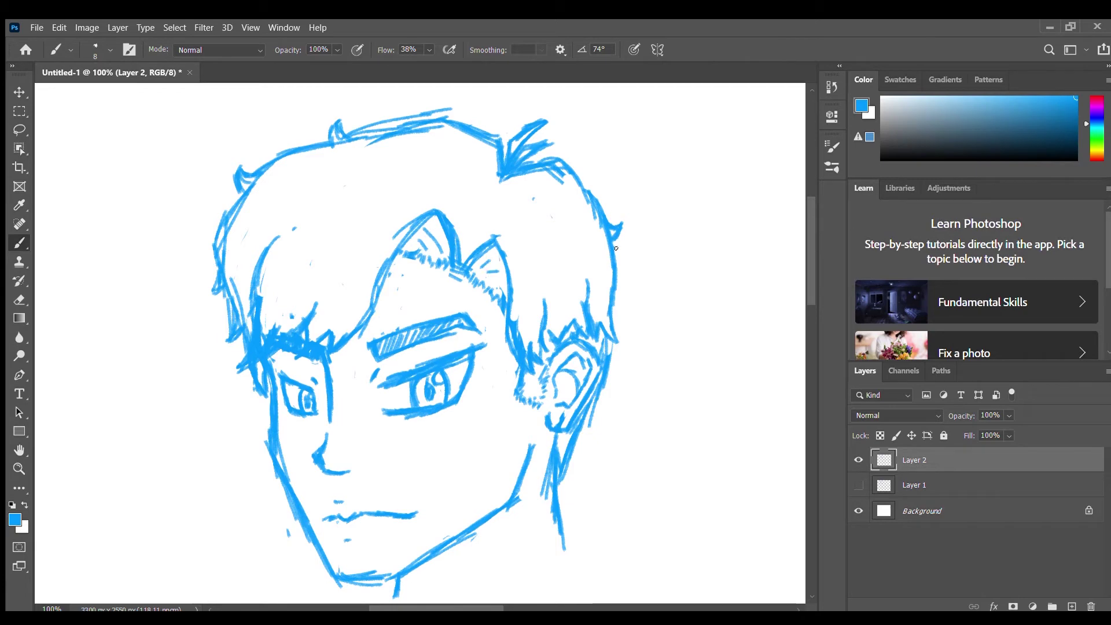
Step: Draw parting lines below the tuft and a small peaked strand above the hairline
left_click_drag(500, 179, 485, 201)
mouse_move(485, 201)
left_mouse_down()
mouse_move(520, 180)
mouse_move(573, 177)
left_mouse_up()
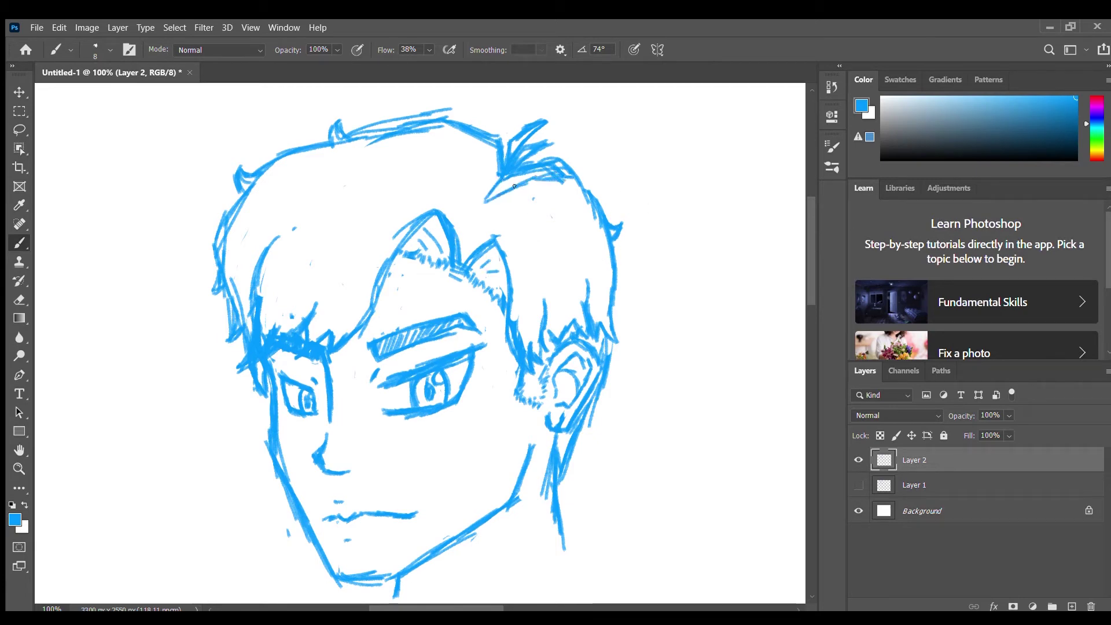
mouse_move(416, 190)
left_mouse_down()
mouse_move(444, 167)
mouse_move(409, 192)
mouse_move(463, 168)
mouse_move(464, 184)
left_mouse_up()
mouse_move(427, 169)
left_mouse_down()
mouse_move(446, 151)
mouse_move(415, 189)
left_mouse_up()
left_click_drag(499, 177, 488, 198)
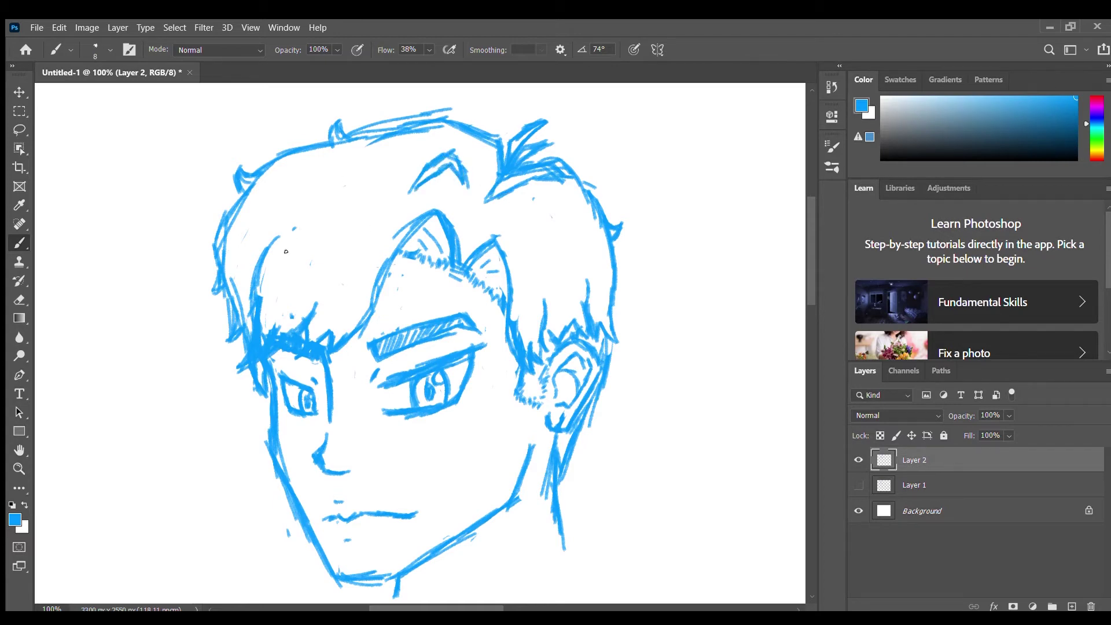
Step: Draw long curved strands through the swept fringe from crown to tips, plus one along the near sideburn lock
mouse_move(260, 255)
left_mouse_down()
mouse_move(330, 180)
mouse_move(264, 338)
left_mouse_up()
mouse_move(363, 223)
left_mouse_down()
mouse_move(312, 308)
mouse_move(310, 341)
left_mouse_up()
left_click_drag(337, 333, 336, 318)
mouse_move(223, 263)
left_mouse_down()
mouse_move(232, 223)
mouse_move(269, 187)
left_mouse_up()
left_click_drag(329, 159, 255, 203)
left_click_drag(282, 156, 340, 147)
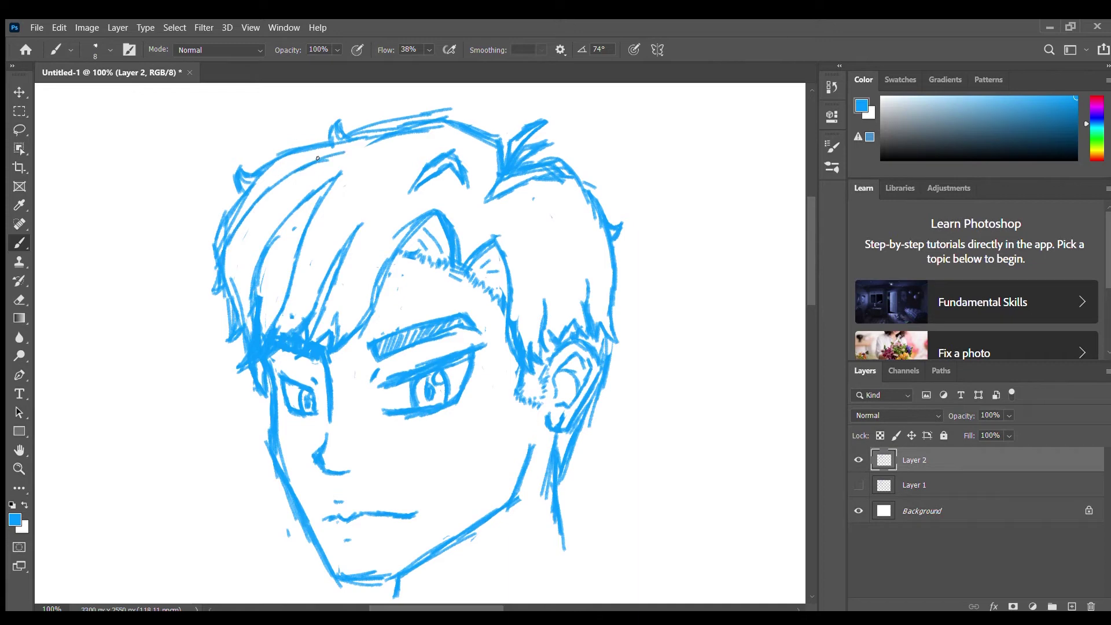
mouse_move(493, 237)
left_mouse_down()
mouse_move(519, 335)
mouse_move(516, 271)
left_mouse_up()
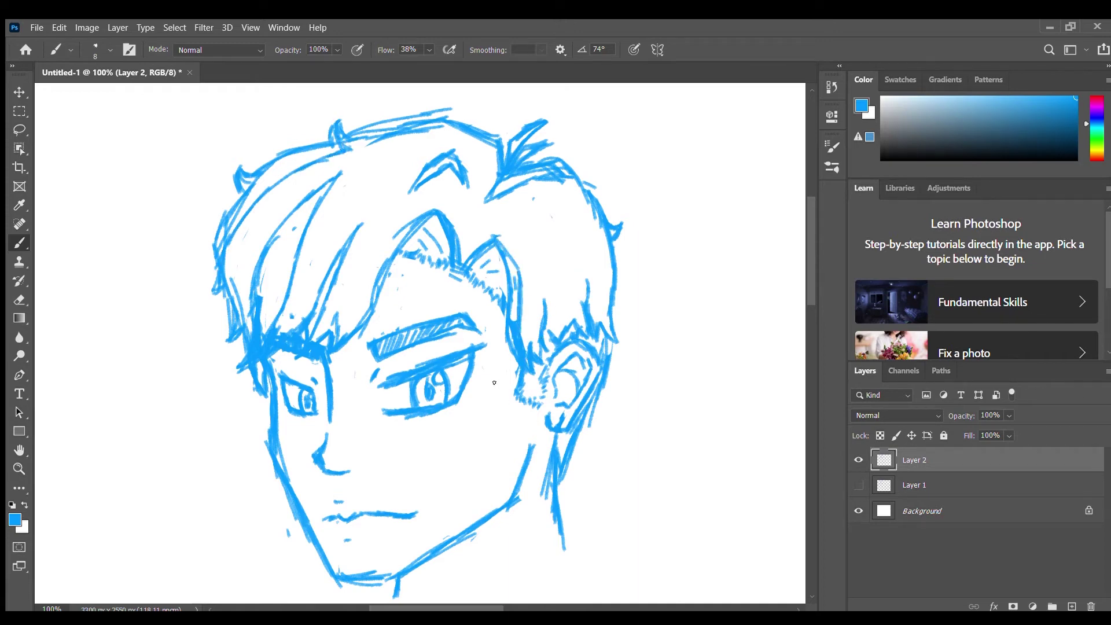
Step: Toggle the visibility of Layer 1 to compare the drawing with the rough construction sketch
mouse_move(475, 437)
left_mouse_down()
mouse_move(499, 400)
mouse_move(492, 407)
left_mouse_up()
left_click(857, 486)
left_click(855, 486)
left_click(858, 485)
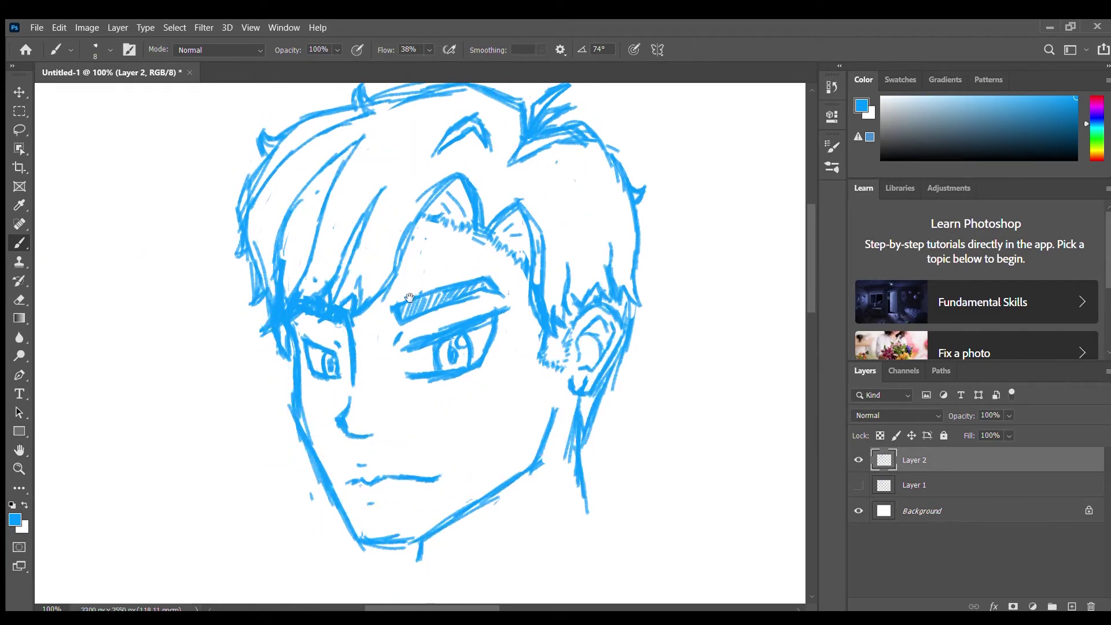
left_click_drag(562, 299, 531, 320)
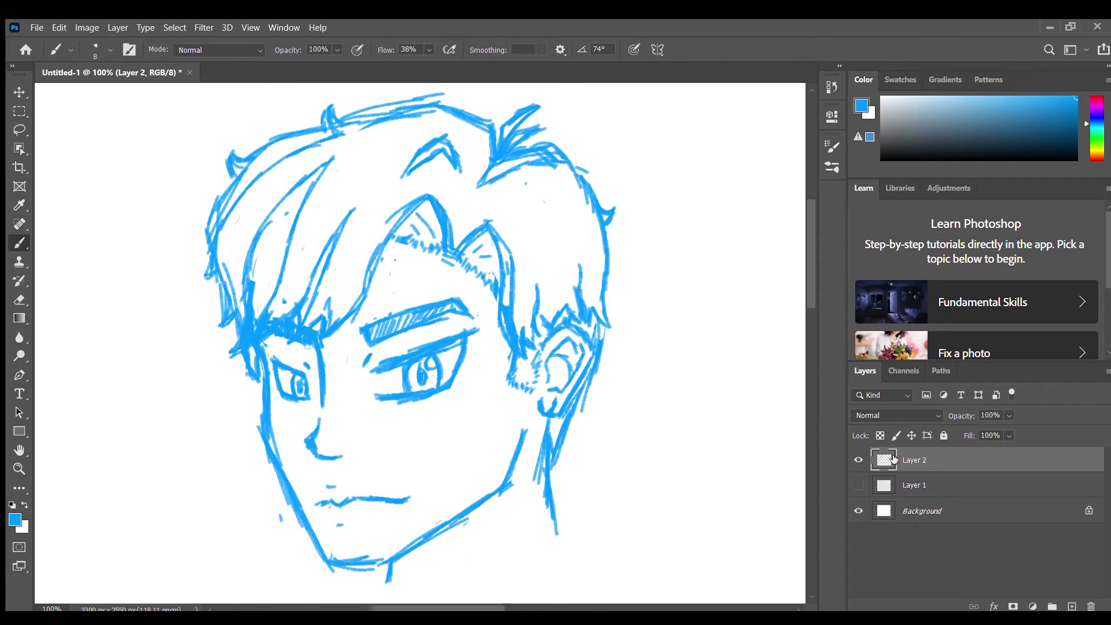
Step: Add a new layer above the blue drawing and reset the brush colour to black
left_click(1071, 606)
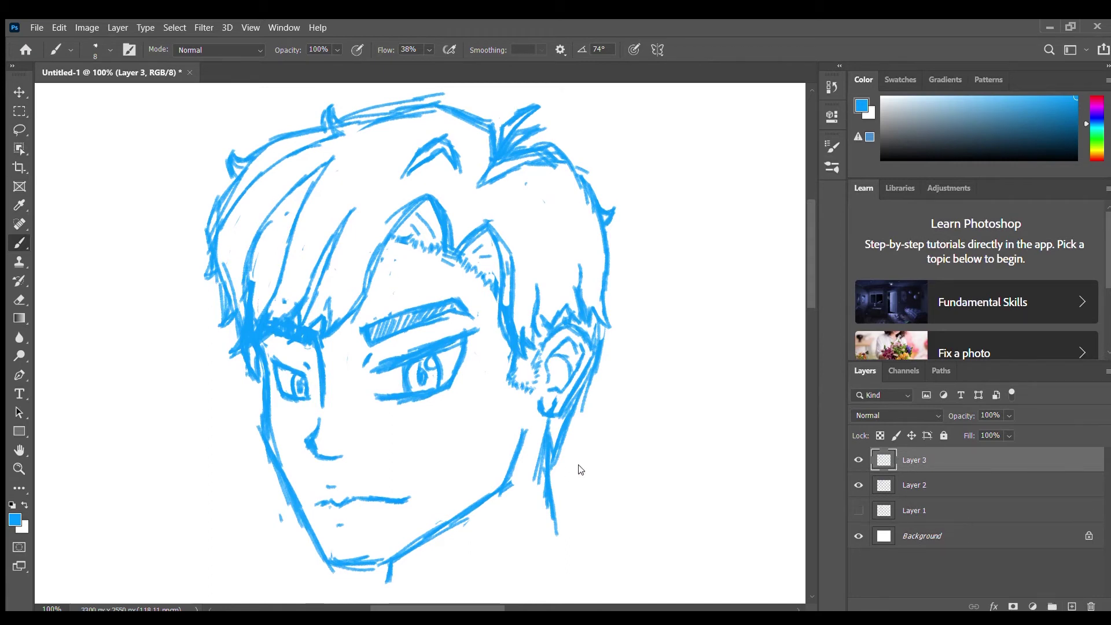
left_click_drag(658, 417, 678, 372)
key("ctrl+z")
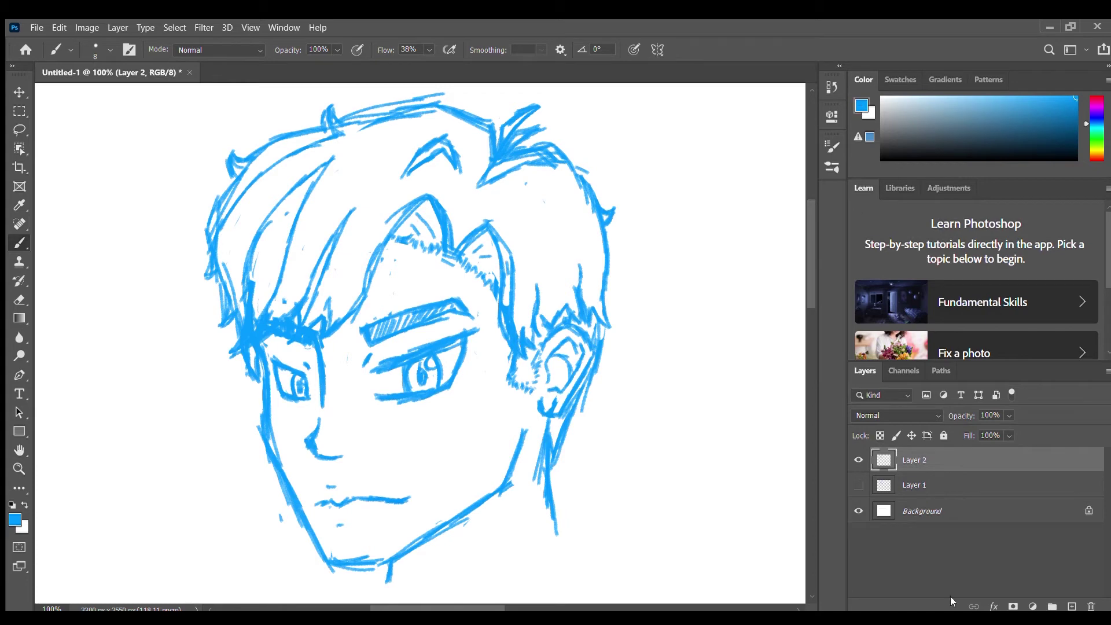
key("i")
key("d")
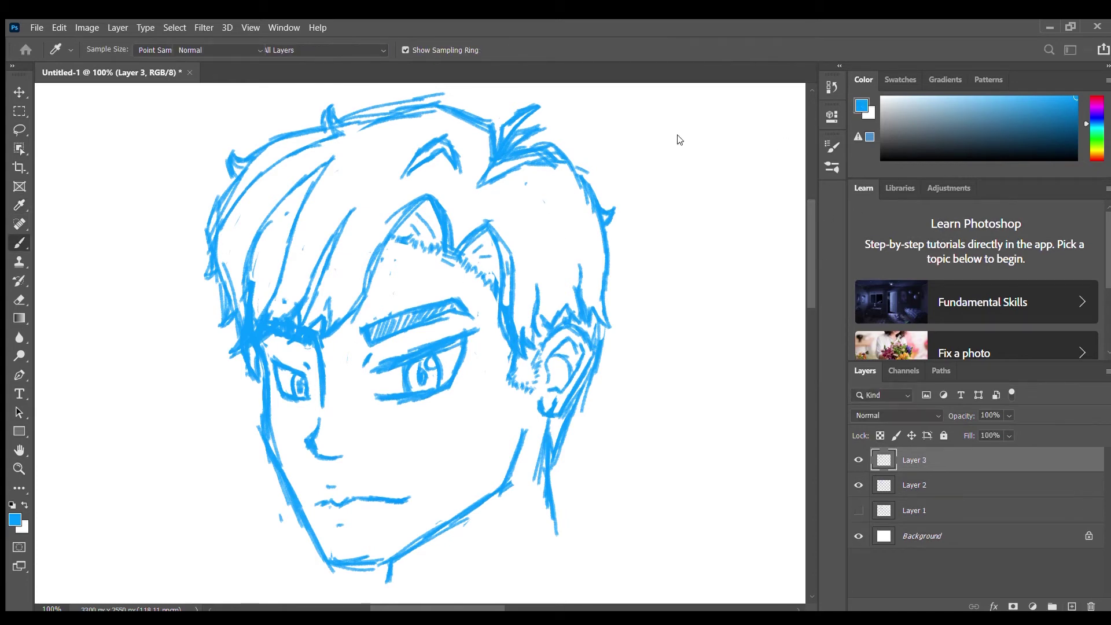
key("b")
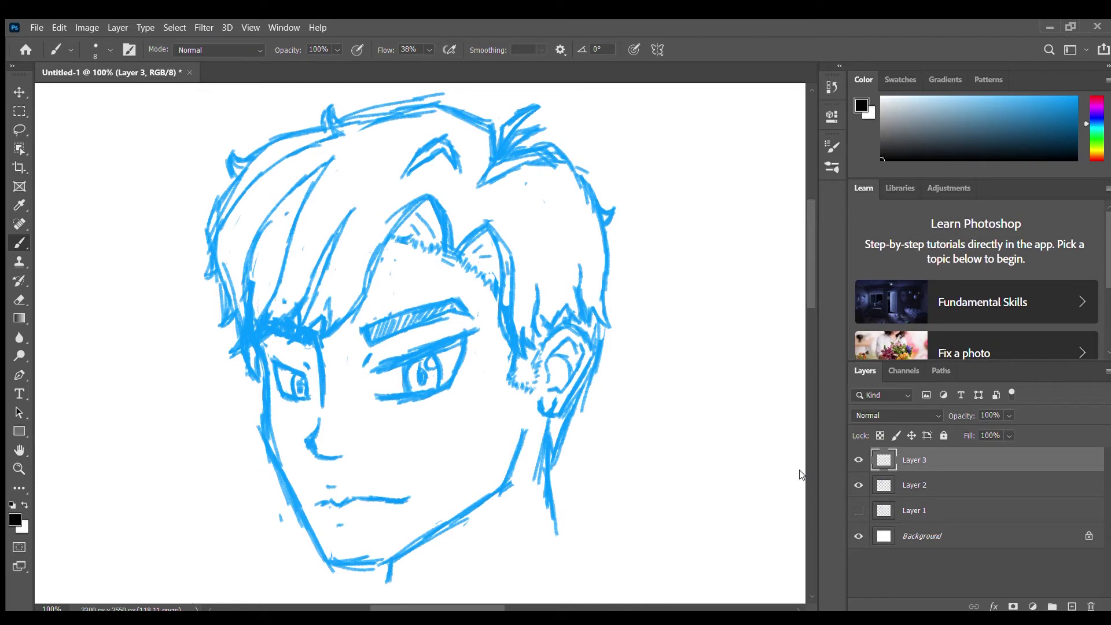
left_click_drag(720, 234, 698, 430)
left_click_drag(715, 399, 750, 266)
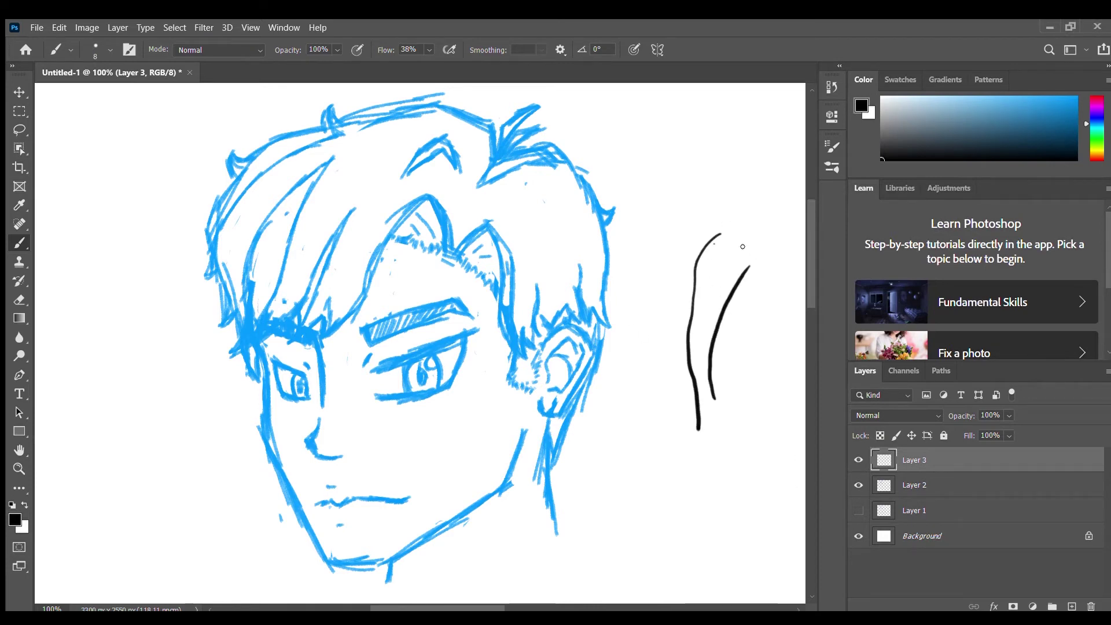
key("ctrl+z")
key("ctrl+z")
left_click_drag(519, 422, 650, 391)
key("ctrl+plus")
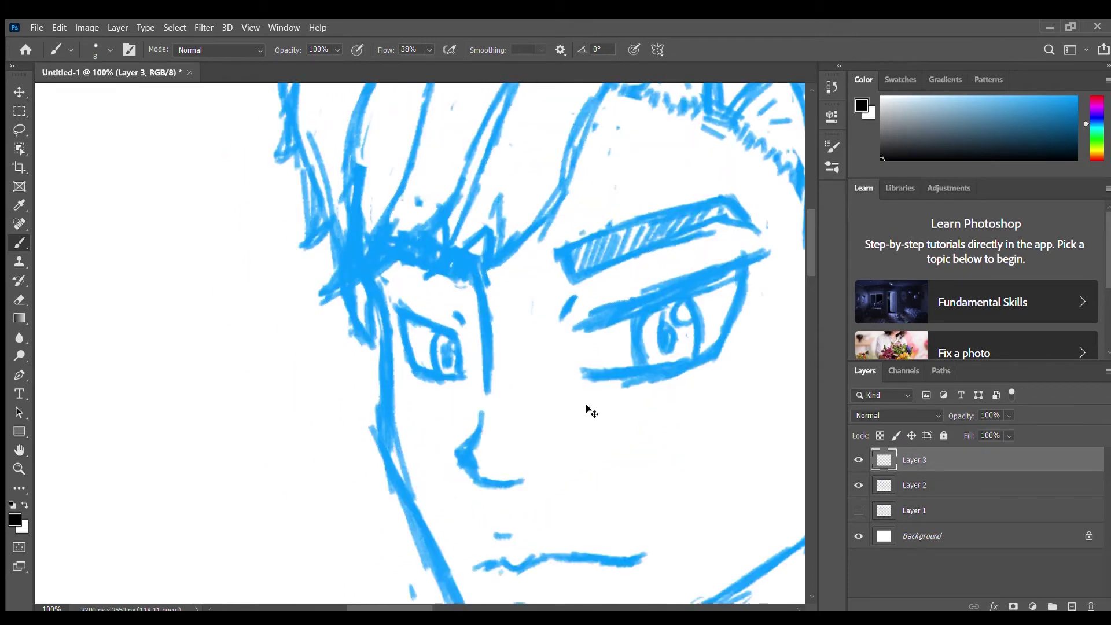
key("ctrl+plus")
key("ctrl+plus")
left_click_drag(332, 244, 367, 477)
key("ctrl+z")
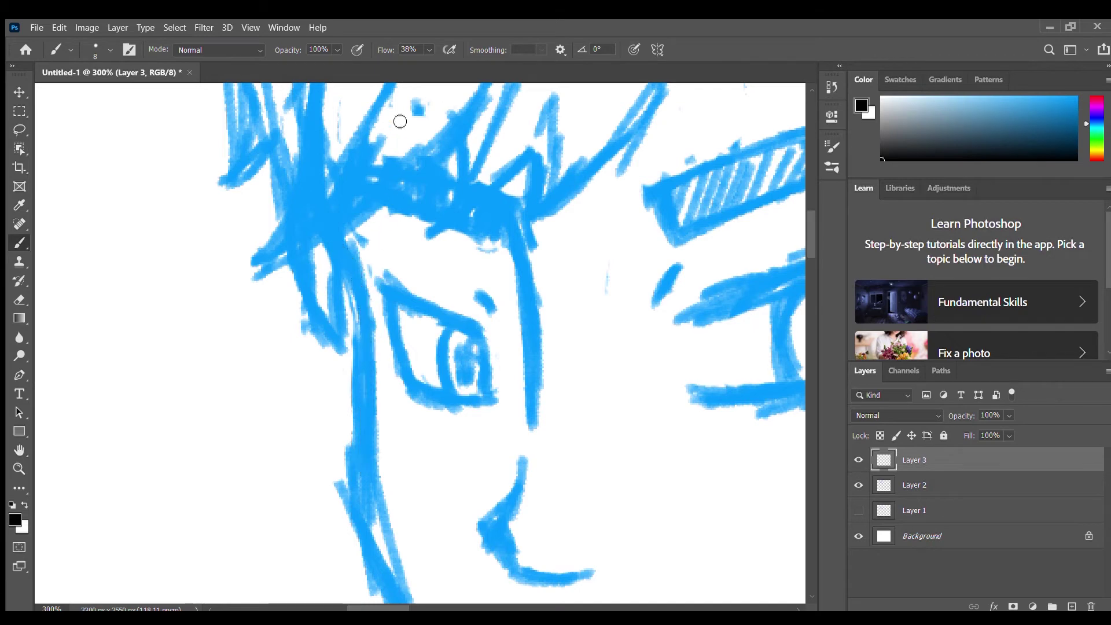
Step: Set the brush flow to 58% and try inking the far cheek contour from the temple down
key("shift+5")
key("shift+8")
mouse_move(333, 239)
left_mouse_down()
mouse_move(365, 298)
mouse_move(372, 496)
left_mouse_up()
key("ctrl+z")
mouse_move(332, 238)
left_mouse_down()
mouse_move(365, 385)
mouse_move(366, 512)
left_mouse_up()
key("ctrl+z")
left_click_drag(432, 457, 308, 168)
key("ctrl+minus")
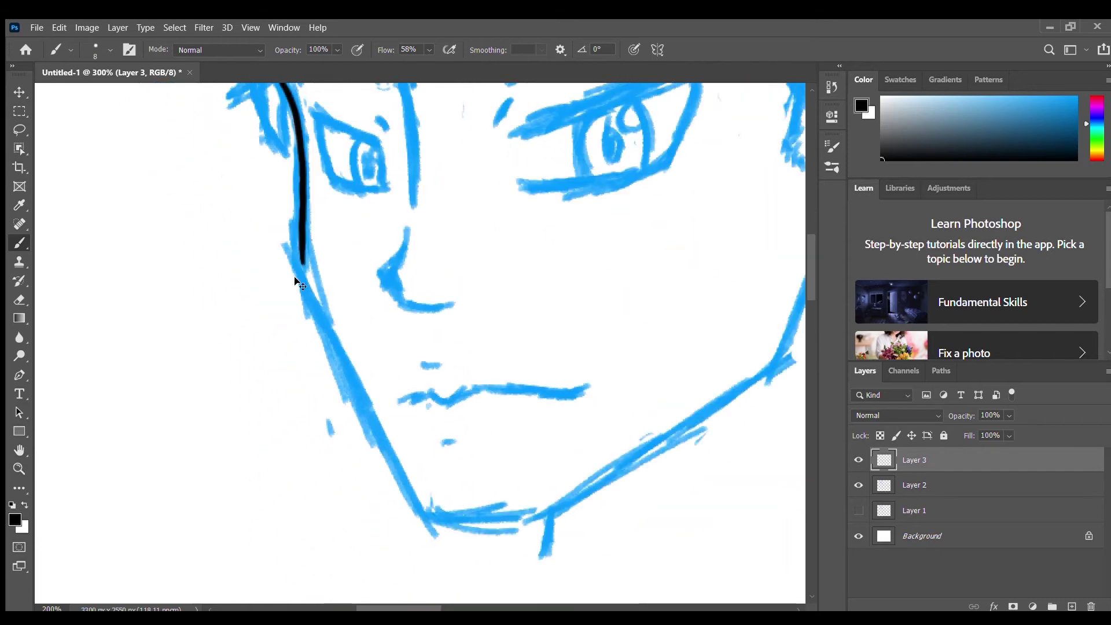
key("ctrl+z")
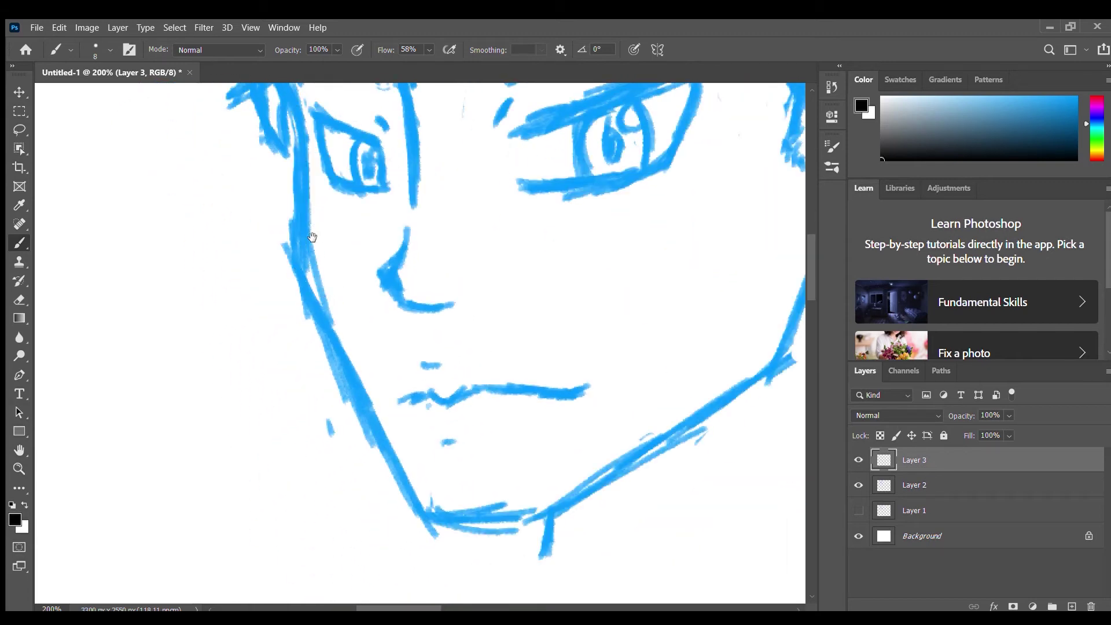
Step: Ink the far face contour in black from the temple down past the cheek to the chin
scroll(312, 235, "up", 2)
key("ctrl+minus")
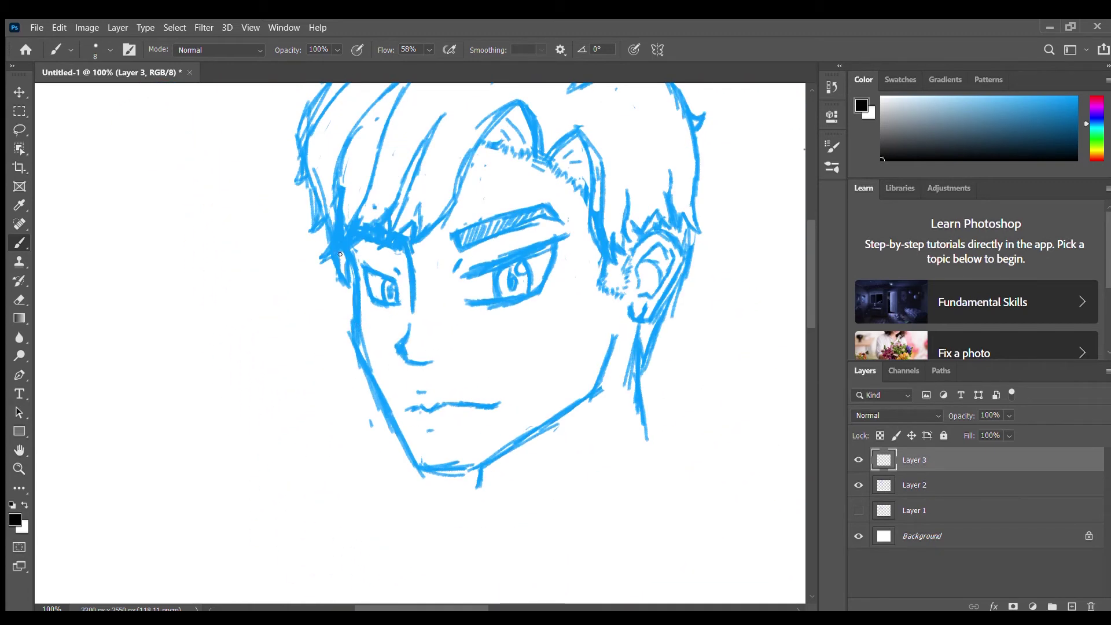
mouse_move(346, 249)
left_mouse_down()
mouse_move(366, 367)
mouse_move(412, 470)
left_mouse_up()
key("ctrl+z")
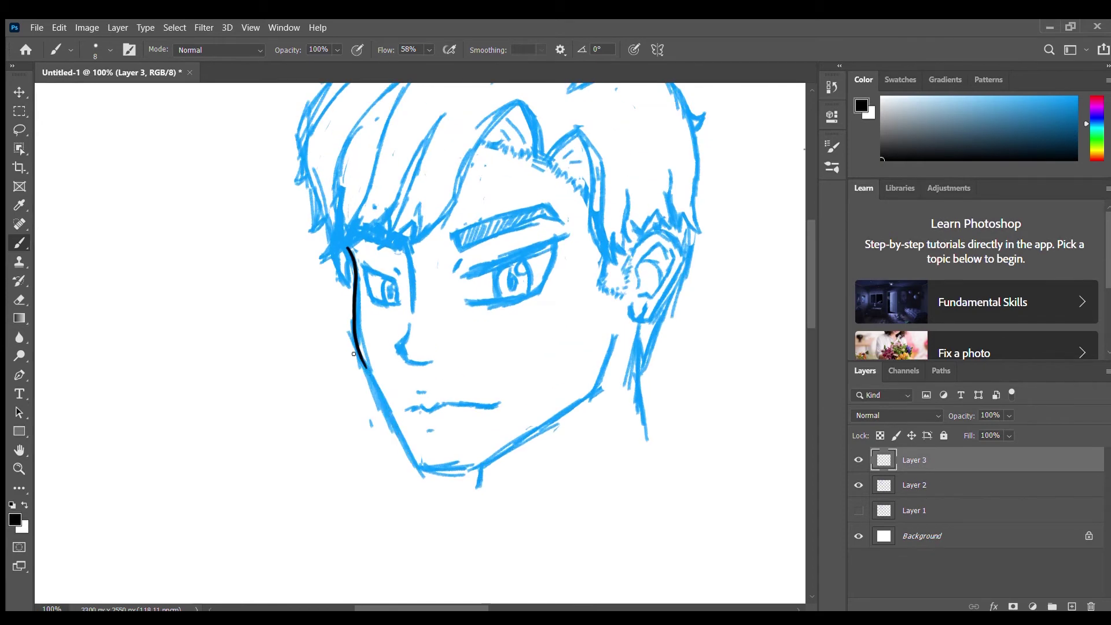
left_click_drag(357, 356, 412, 462)
left_click_drag(475, 470, 606, 383)
key("ctrl+plus")
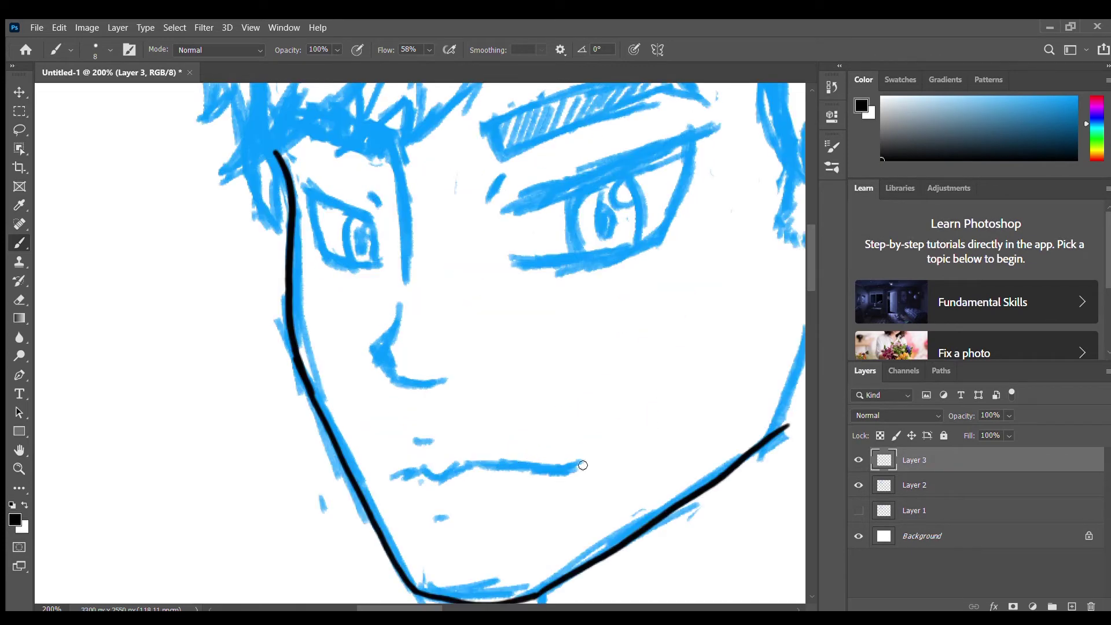
key("ctrl+minus")
key("ctrl+z")
left_click_drag(477, 466, 599, 387)
key("ctrl+z")
left_click_drag(477, 466, 560, 412)
key("ctrl+z")
Step: Set the brush flow to 74% and ink the near jawline from the chin to the jaw corner
left_click(429, 50)
left_click(445, 58)
left_click_drag(473, 467, 546, 418)
key("ctrl+z")
mouse_move(478, 467)
left_mouse_down()
mouse_move(601, 386)
mouse_move(595, 380)
left_mouse_up()
key("ctrl+z")
key("ctrl+z")
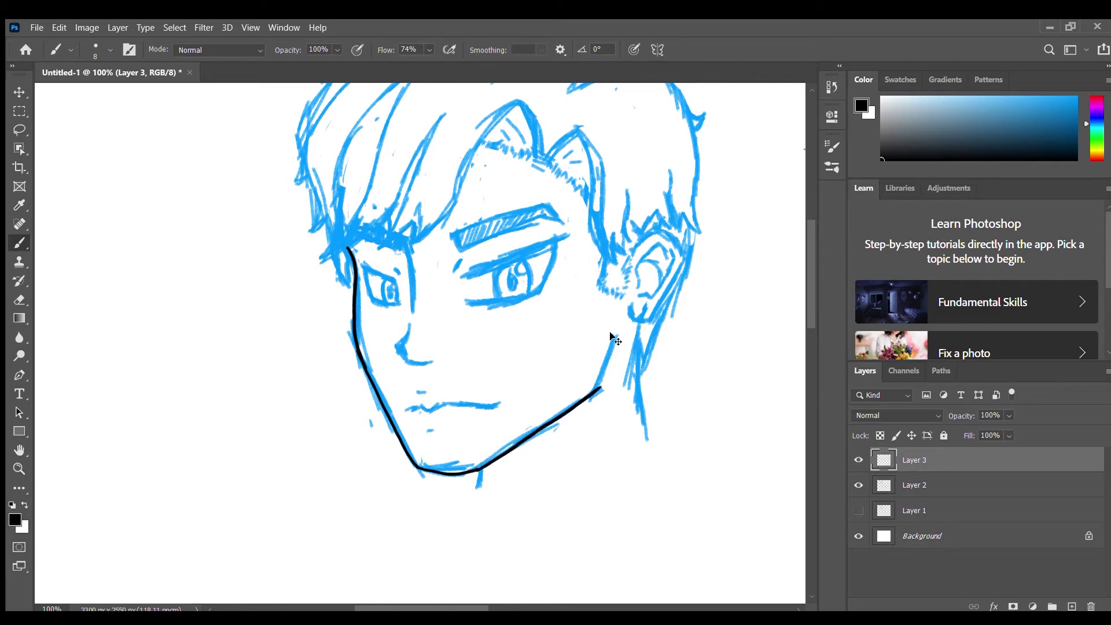
Step: Ink the back of the jaw from the jaw corner up towards the ear
left_click(614, 339, "ctrl")
left_click(946, 463, "ctrl")
left_click(945, 488, "ctrl")
left_click_drag(614, 335, 599, 386)
key("ctrl+z")
left_click_drag(614, 335, 603, 368)
key("ctrl+plus")
left_click_drag(721, 336, 489, 335)
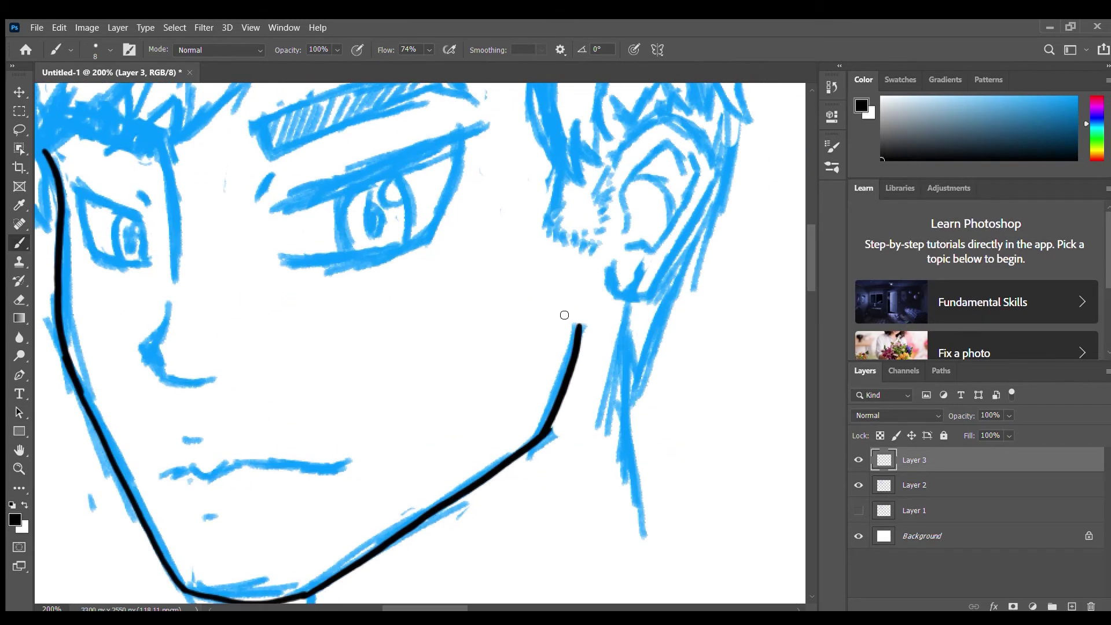
Step: Ink the ear's outer contour from its upper front edge around to the lobe
left_click(858, 485)
left_click(858, 485)
scroll(603, 347, "up", 3)
scroll(603, 347, "right", 3)
mouse_move(529, 246)
left_mouse_down()
mouse_move(583, 206)
mouse_move(636, 263)
mouse_move(567, 381)
mouse_move(554, 383)
mouse_move(570, 379)
left_mouse_up()
Step: Ink the inner rim of the ear with thinner lines, redrawing it until it follows the sketch
mouse_move(543, 313)
left_mouse_down()
mouse_move(548, 265)
mouse_move(596, 242)
left_mouse_up()
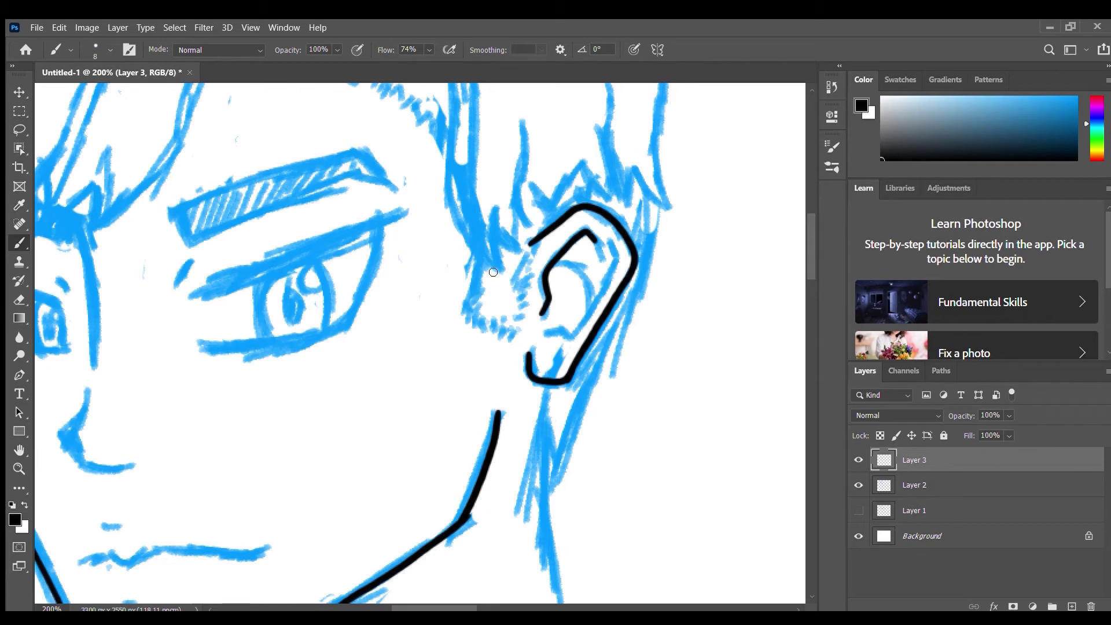
key("ctrl+z")
mouse_move(539, 281)
left_mouse_down()
mouse_move(544, 319)
mouse_move(546, 265)
mouse_move(585, 236)
left_mouse_up()
key("ctrl+z")
mouse_move(541, 282)
left_mouse_down()
mouse_move(585, 228)
mouse_move(617, 261)
mouse_move(573, 336)
mouse_move(560, 329)
mouse_move(573, 337)
left_mouse_up()
key("ctrl+z")
key("ctrl+z")
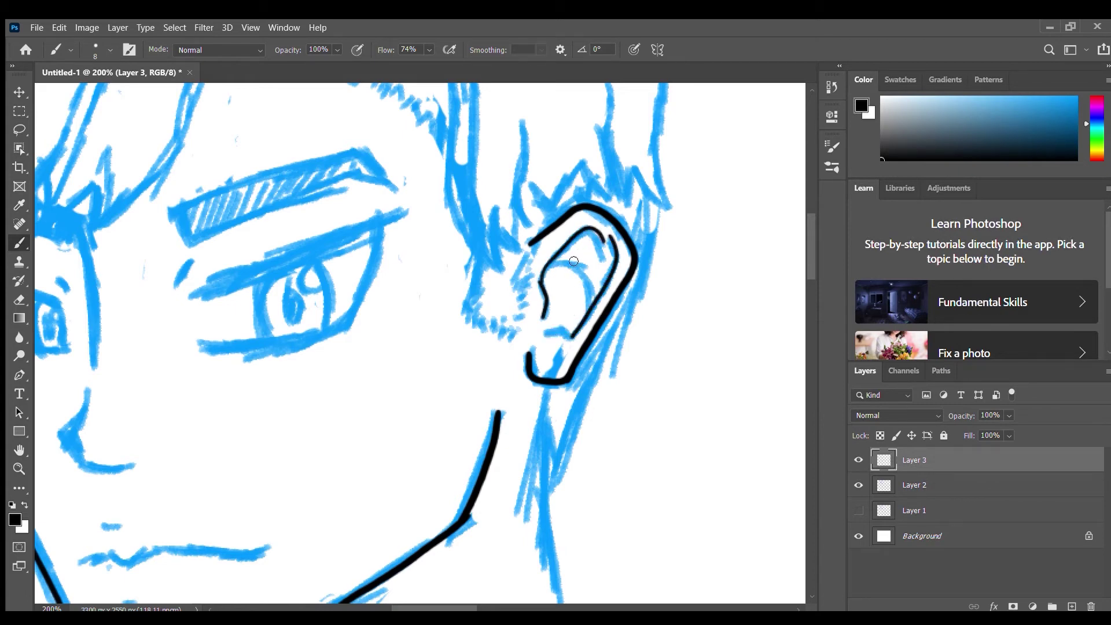
Step: Ink the small notch above the earlobe, joining the lower end of the inner rim
mouse_move(544, 334)
left_mouse_down()
mouse_move(560, 327)
mouse_move(571, 338)
left_mouse_up()
key("ctrl+z")
left_click_drag(553, 331, 573, 337)
key("ctrl+z")
Step: Erase the upper arch of the ear's inner rim and redraw it closer to the outer contour
key("e")
mouse_move(555, 255)
left_mouse_down()
mouse_move(602, 240)
mouse_move(599, 231)
left_mouse_up()
key("b")
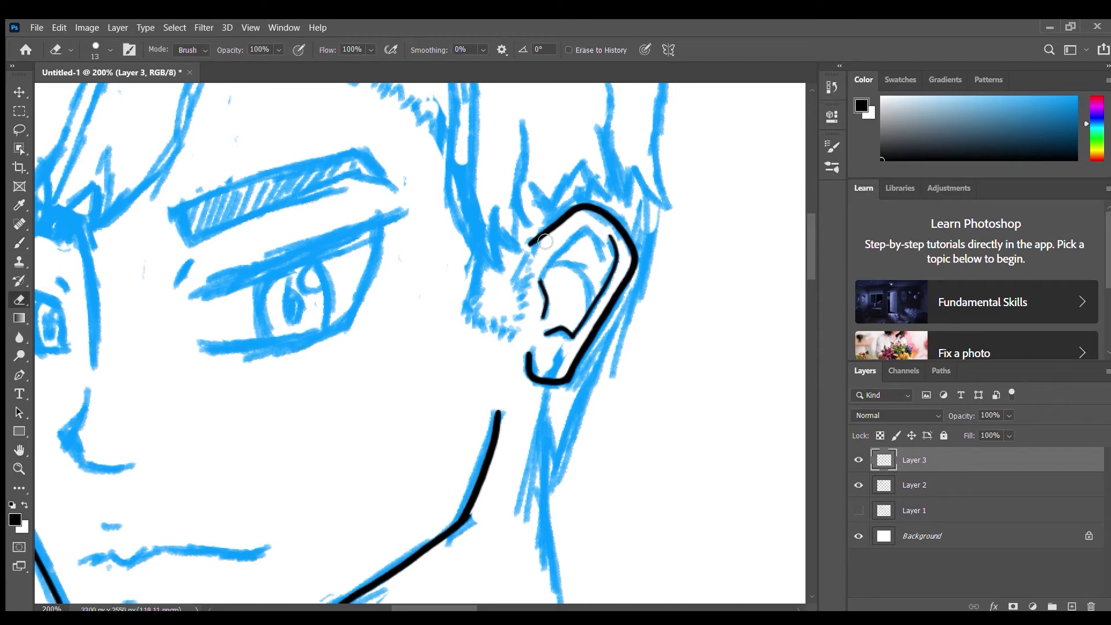
left_click_drag(560, 240, 541, 282)
mouse_move(567, 239)
left_mouse_down()
mouse_move(596, 226)
mouse_move(610, 253)
left_mouse_up()
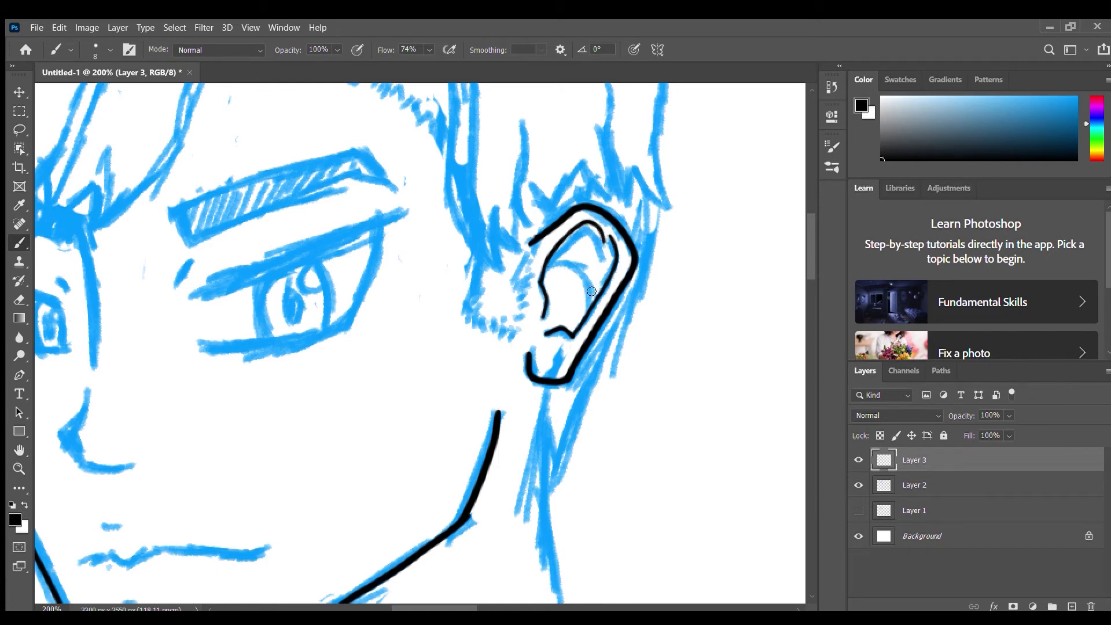
Step: Erase the upper and rear parts of the inner ear rim and redraw the arch as one smooth curve
key("e")
mouse_move(602, 231)
left_mouse_down()
mouse_move(619, 266)
mouse_move(604, 298)
mouse_move(595, 229)
mouse_move(609, 235)
mouse_move(574, 233)
mouse_move(591, 223)
mouse_move(547, 267)
left_mouse_up()
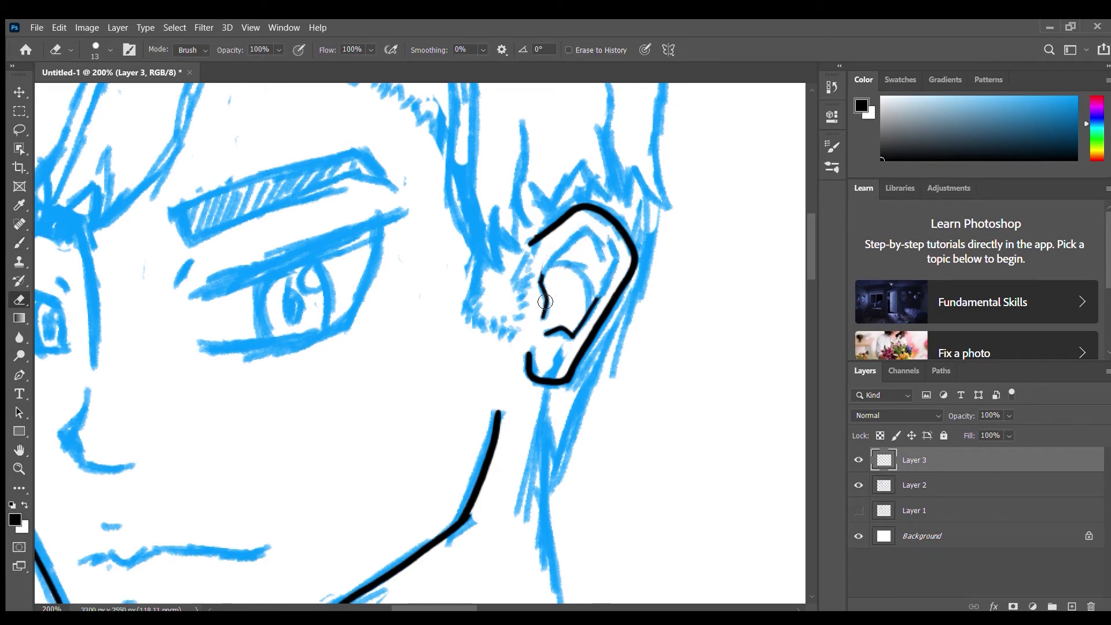
key("b")
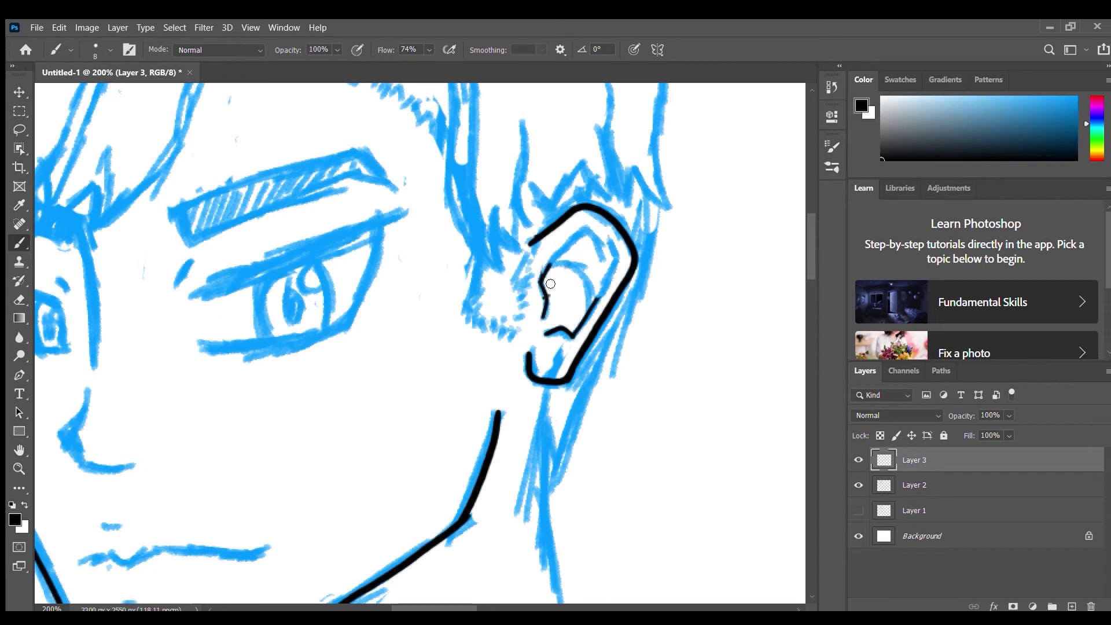
mouse_move(543, 270)
left_mouse_down()
mouse_move(587, 223)
mouse_move(604, 230)
mouse_move(613, 241)
mouse_move(595, 232)
mouse_move(608, 248)
mouse_move(595, 297)
left_mouse_up()
key("ctrl+z")
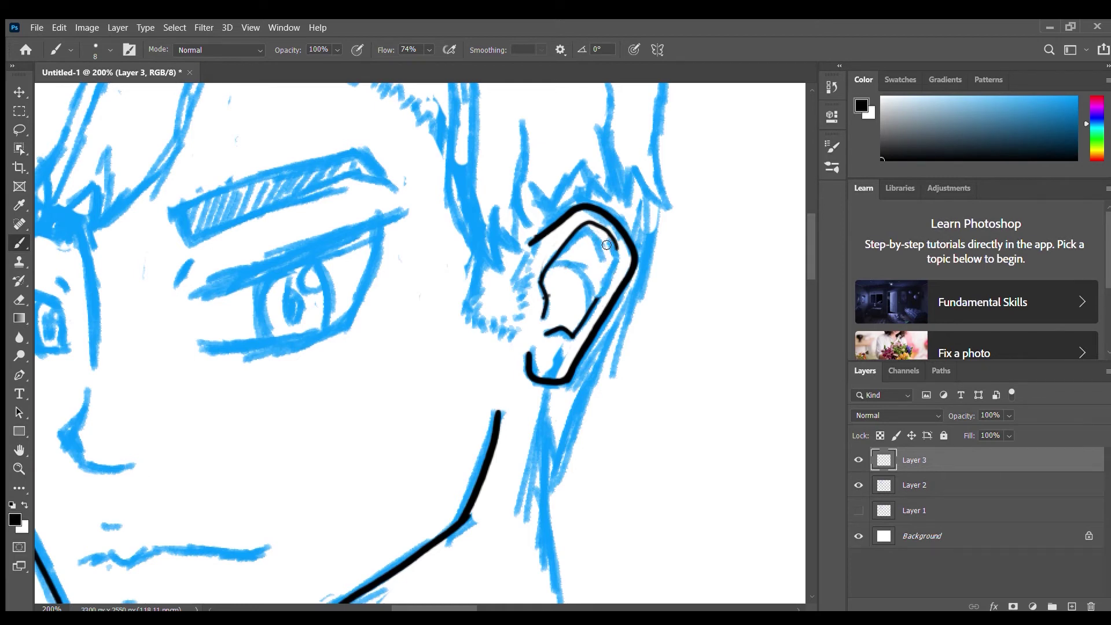
Step: Ink the curved fold lines inside the ear, connecting them to the line above the notch
mouse_move(565, 255)
left_mouse_down()
mouse_move(594, 266)
mouse_move(594, 299)
left_mouse_up()
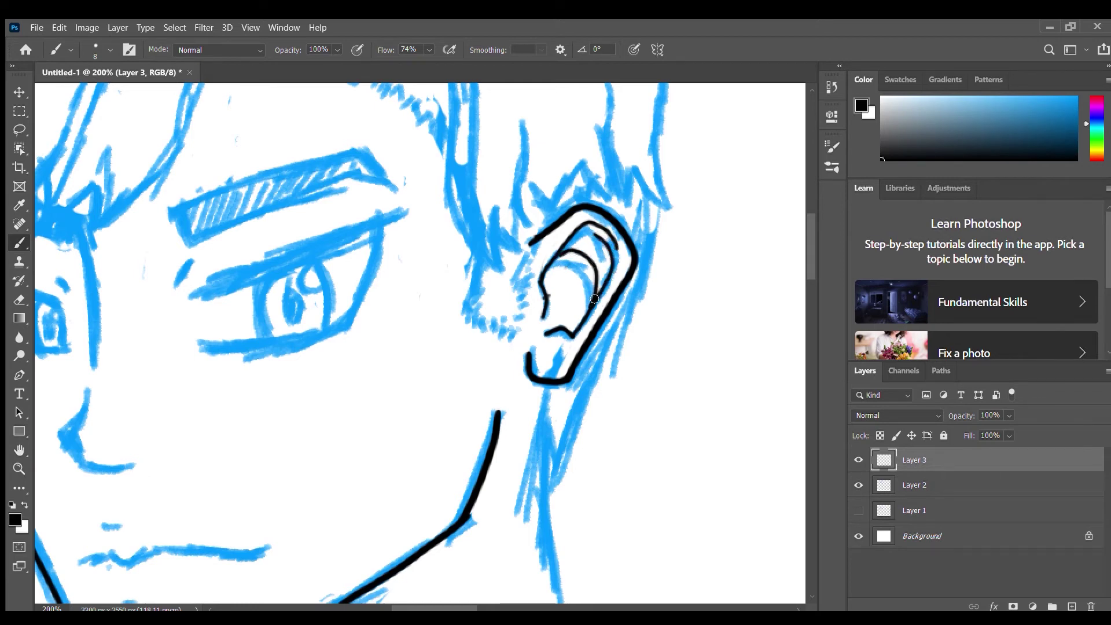
left_click_drag(565, 251, 605, 289)
mouse_move(579, 233)
left_mouse_down()
mouse_move(592, 224)
mouse_move(623, 262)
left_mouse_up()
key("ctrl+z")
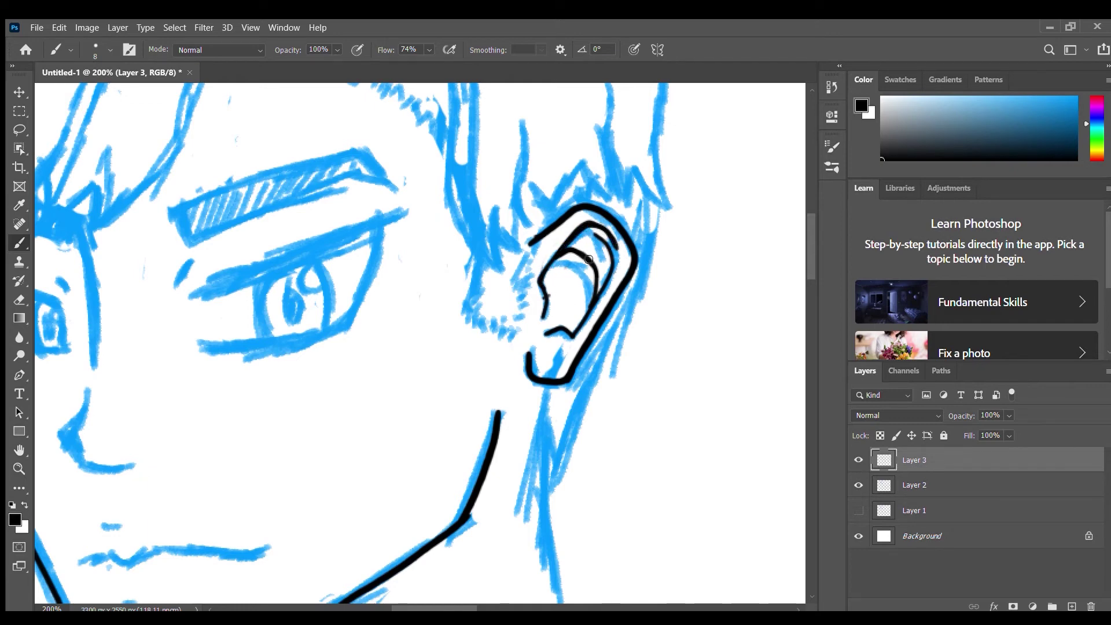
Step: Ink the near eye's thick upper lash line, slanted outer edge and lower lid over the blue sketch
mouse_move(461, 345)
left_mouse_down()
mouse_move(625, 312)
mouse_move(543, 286)
mouse_move(489, 369)
left_mouse_up()
mouse_move(407, 260)
left_mouse_down()
mouse_move(575, 204)
mouse_move(510, 227)
mouse_move(575, 205)
mouse_move(558, 216)
mouse_move(538, 290)
mouse_move(521, 310)
left_mouse_up()
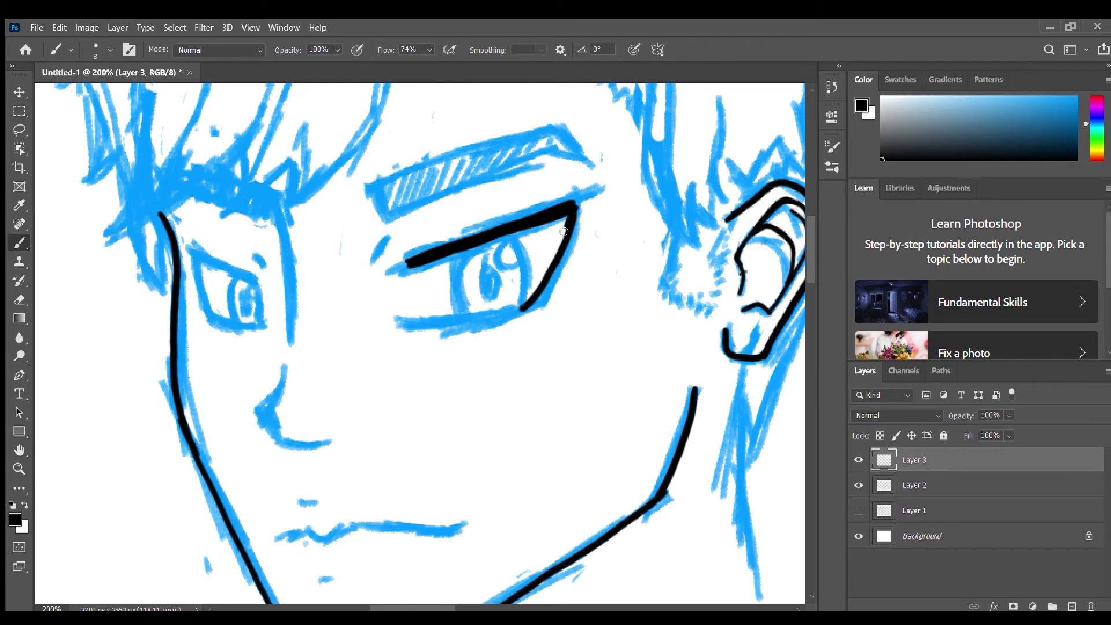
left_click_drag(572, 216, 520, 306)
left_click_drag(413, 325, 510, 306)
left_click_drag(418, 322, 515, 307)
left_click_drag(414, 323, 523, 308)
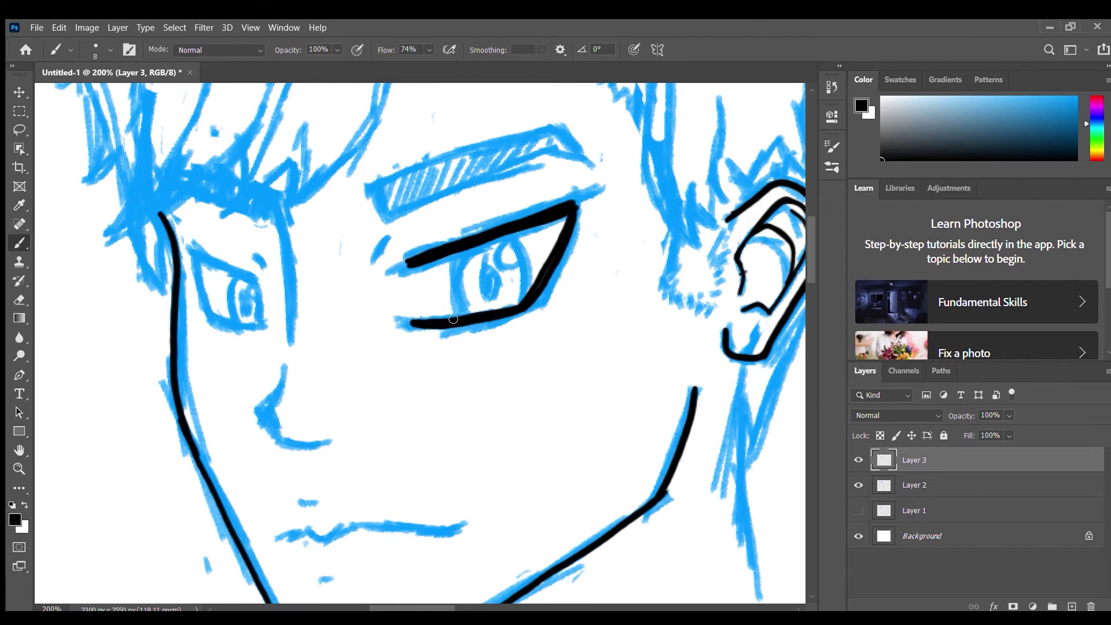
Step: Ink the thin inner edge of the near eye, connecting the upper lash line to the lower lid
left_click_drag(408, 265, 404, 309)
key("ctrl+z")
left_click_drag(407, 265, 410, 324)
key("ctrl+z")
left_click_drag(408, 265, 398, 319)
key("ctrl+z")
Step: Ink the short crease above the near eye's inner corner and the iris with its pupil and highlight
left_click_drag(392, 233, 377, 262)
mouse_move(465, 250)
left_mouse_down()
mouse_move(451, 279)
mouse_move(464, 316)
mouse_move(454, 289)
mouse_move(502, 251)
mouse_move(530, 281)
left_mouse_up()
mouse_move(507, 241)
left_mouse_down()
mouse_move(533, 280)
mouse_move(488, 300)
mouse_move(509, 287)
left_mouse_up()
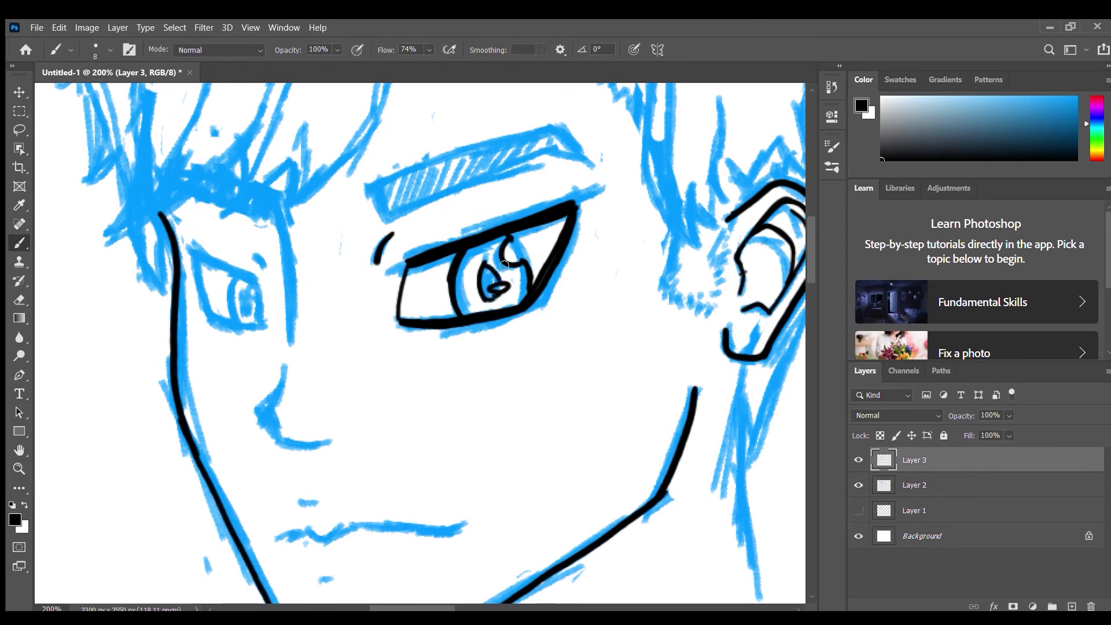
Step: Ink the closed outline of the near eyebrow, including its pointed outer end
mouse_move(386, 188)
left_mouse_down()
mouse_move(381, 212)
mouse_move(398, 215)
mouse_move(404, 177)
mouse_move(425, 162)
mouse_move(560, 125)
left_mouse_up()
key("ctrl+z")
key("ctrl+z")
left_click_drag(531, 133, 592, 164)
mouse_move(395, 215)
left_mouse_down()
mouse_move(479, 172)
mouse_move(562, 155)
mouse_move(595, 164)
left_mouse_up()
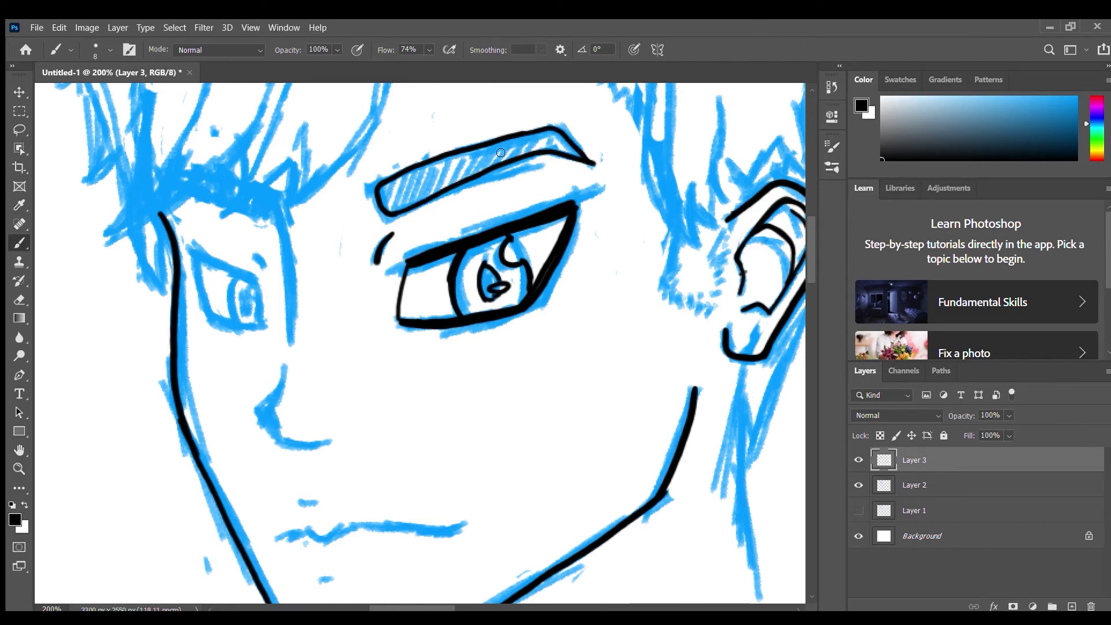
Step: Check the line art with the sketch hidden, and erase and redraw the near eyebrow's lower edge as a smooth line
left_click(859, 483)
left_click(859, 485)
key("e")
left_click_drag(453, 186, 458, 189)
left_click_drag(507, 160, 555, 152)
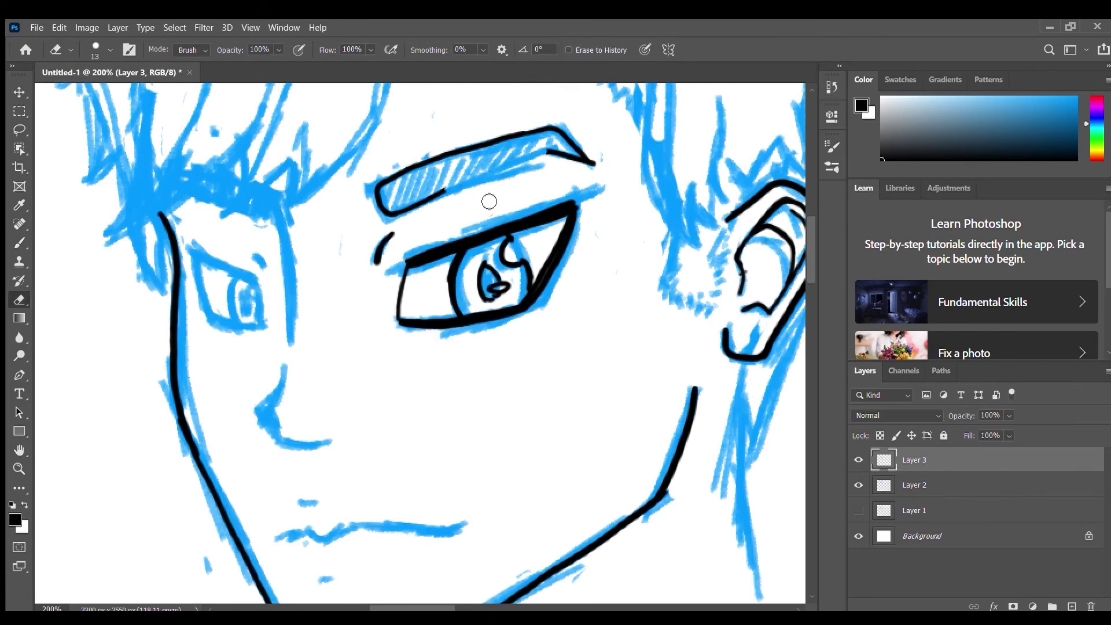
key("b")
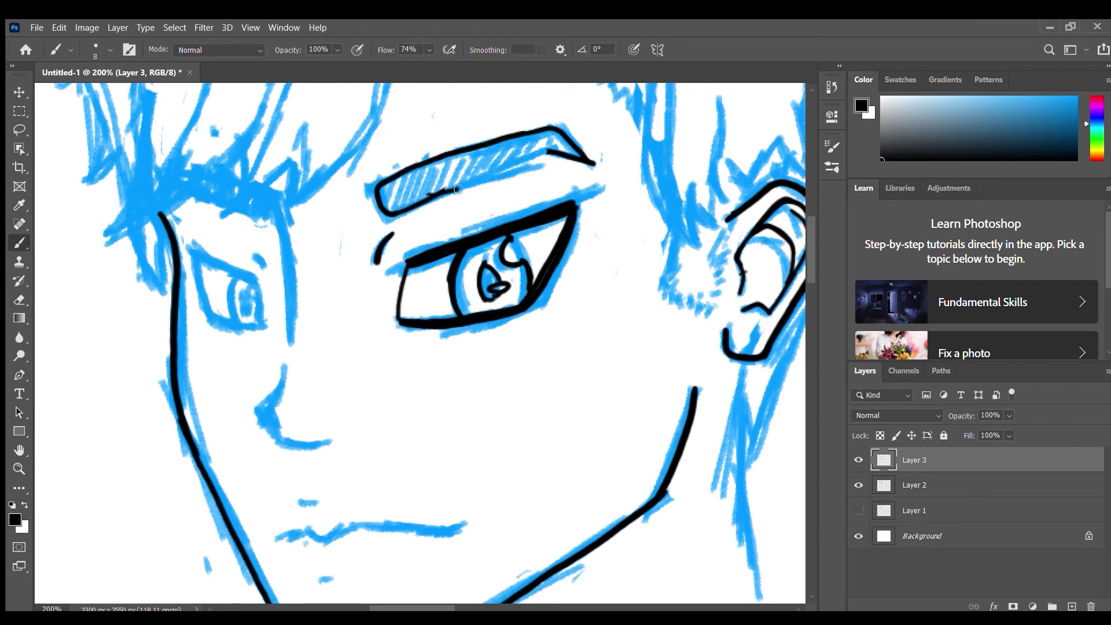
key("ctrl+z")
left_click_drag(438, 194, 548, 152)
Step: Erase the near eyebrow's upper edge and redraw it as one smooth line up to the peak
key("e")
mouse_move(431, 159)
left_mouse_down()
mouse_move(543, 127)
mouse_move(452, 152)
mouse_move(421, 164)
left_mouse_up()
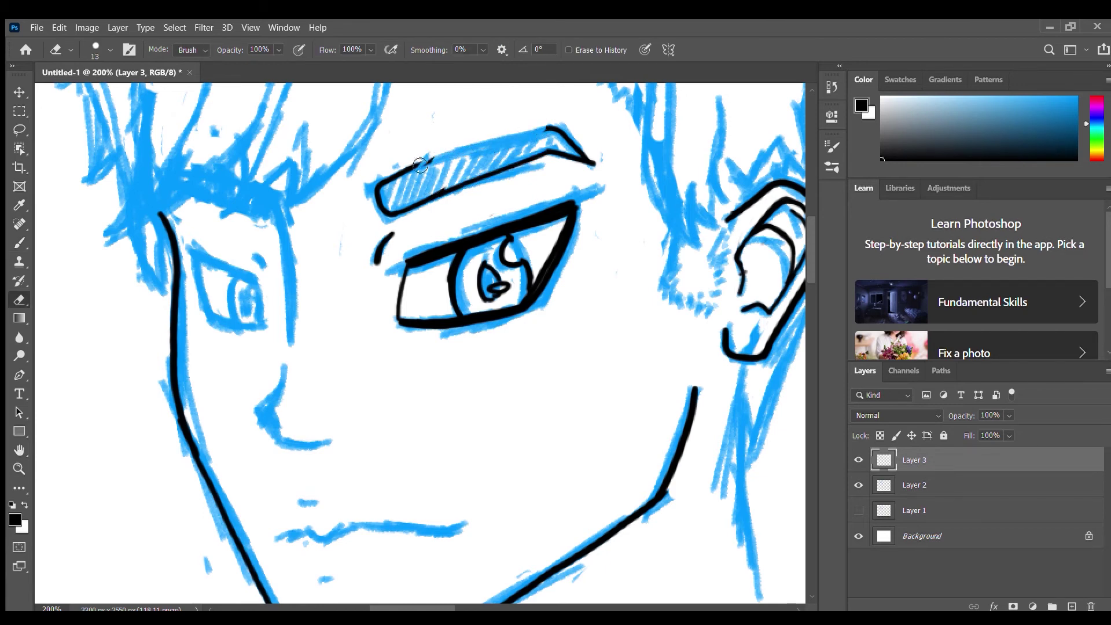
key("b")
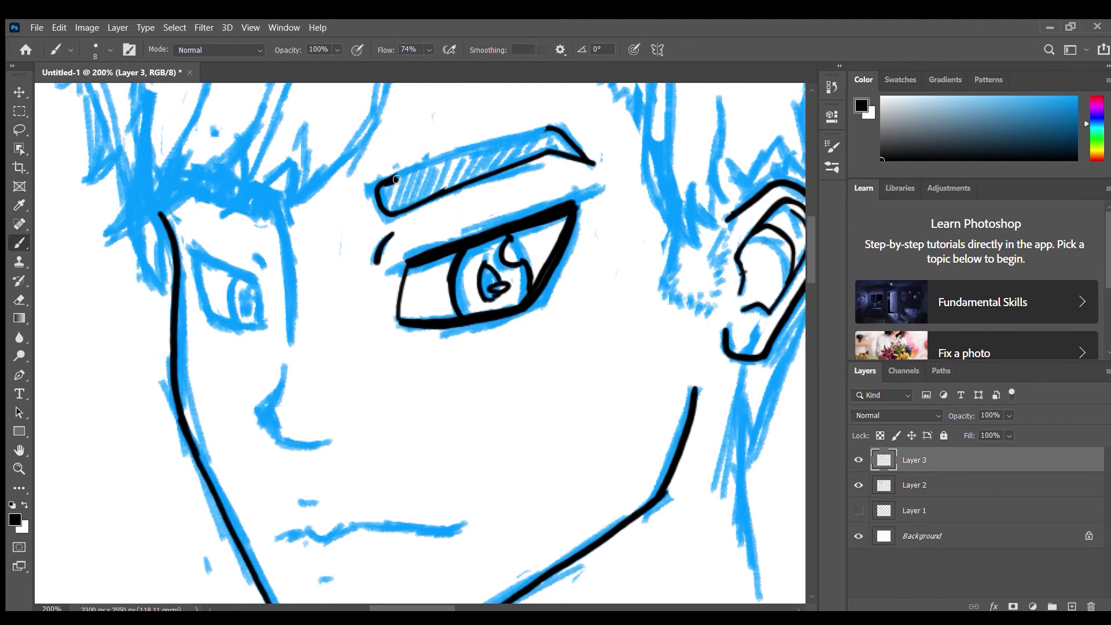
left_click_drag(398, 176, 469, 146)
key("ctrl+z")
left_click_drag(395, 178, 542, 130)
key("ctrl+z")
mouse_move(395, 177)
left_mouse_down()
mouse_move(492, 142)
mouse_move(557, 131)
left_mouse_up()
key("ctrl+z")
left_click_drag(399, 174, 548, 127)
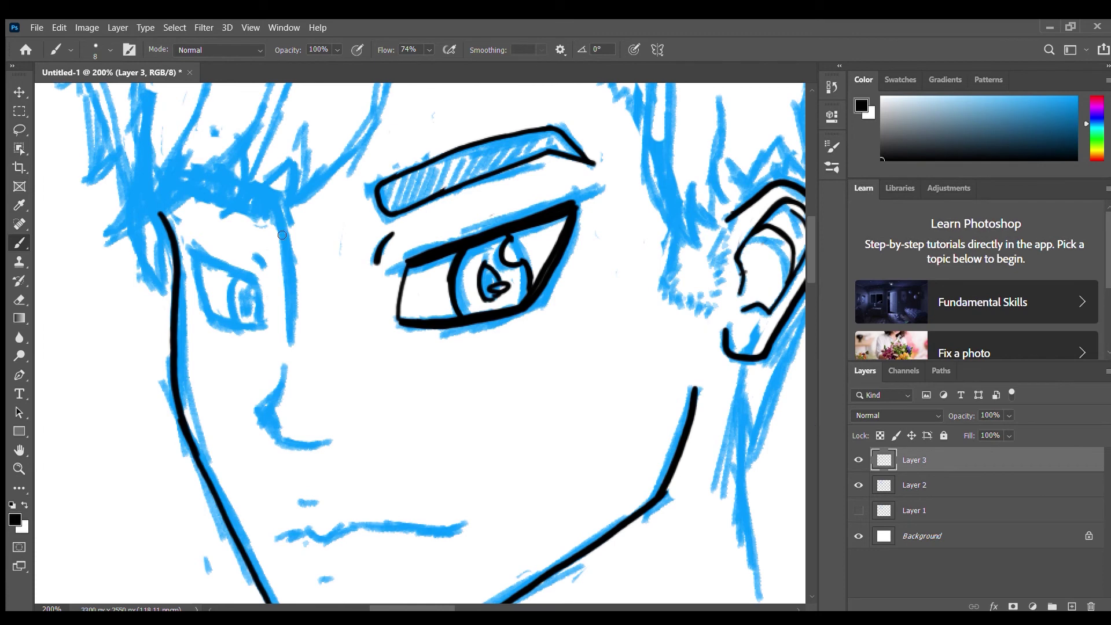
Step: Ink the nose bridge and tip, and the wavy mouth line with short marks above and below the lips
mouse_move(272, 193)
left_mouse_down()
mouse_move(289, 323)
mouse_move(260, 411)
mouse_move(286, 445)
mouse_move(330, 444)
left_mouse_up()
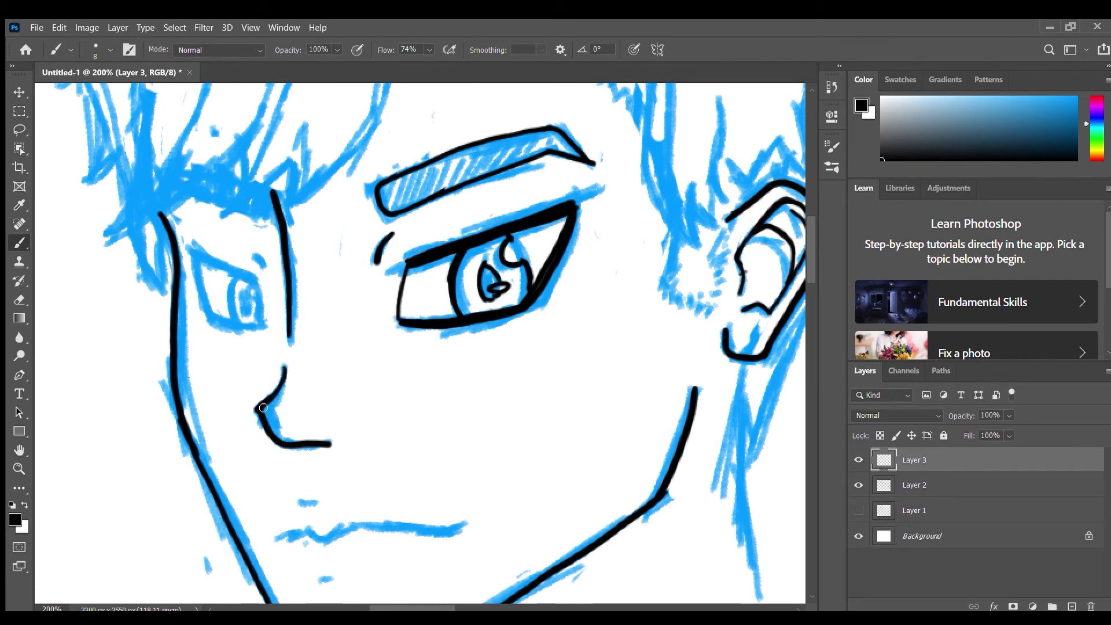
left_click_drag(390, 416, 389, 335)
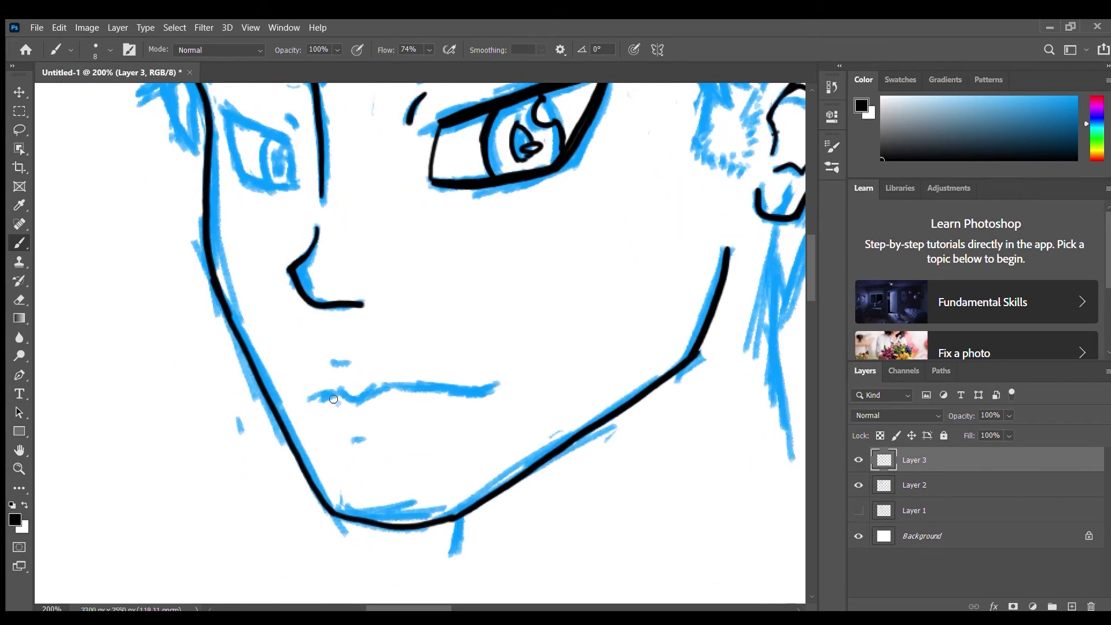
left_click_drag(319, 395, 498, 387)
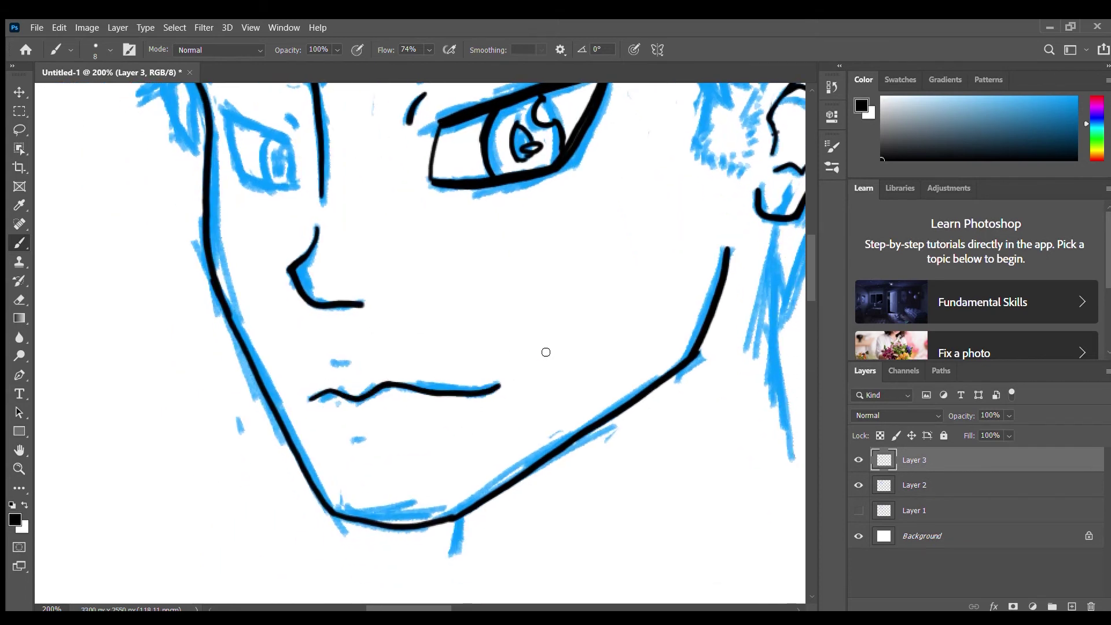
left_click(858, 484)
left_click(859, 485)
left_click_drag(328, 359, 348, 365)
left_click_drag(350, 439, 365, 442)
Step: Ink the slanted outer edge of the far eye
left_click_drag(378, 250, 387, 295)
mouse_move(277, 253)
left_mouse_down()
mouse_move(293, 310)
mouse_move(280, 258)
mouse_move(297, 324)
left_mouse_up()
key("e")
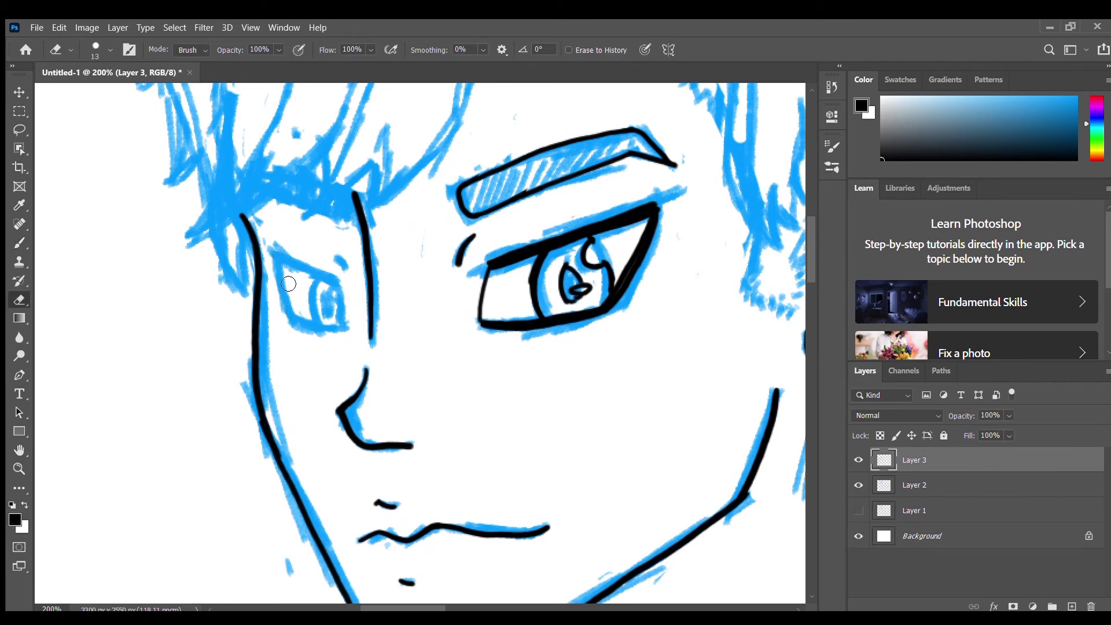
key("b")
left_click(306, 288)
key("ctrl+plus")
key("ctrl+plus")
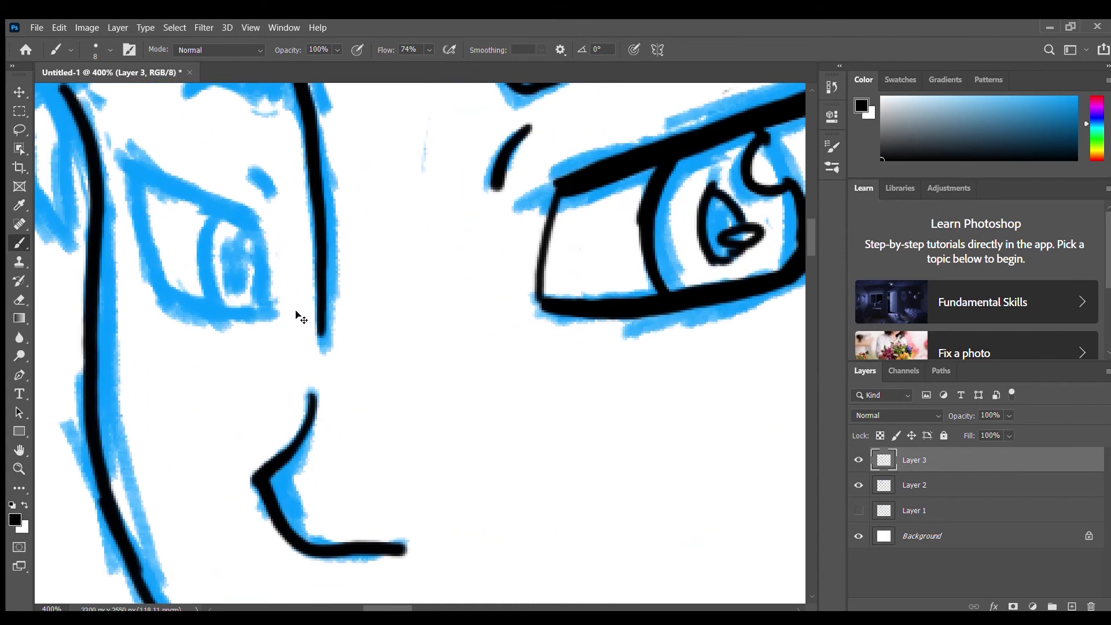
left_click_drag(134, 163, 174, 298)
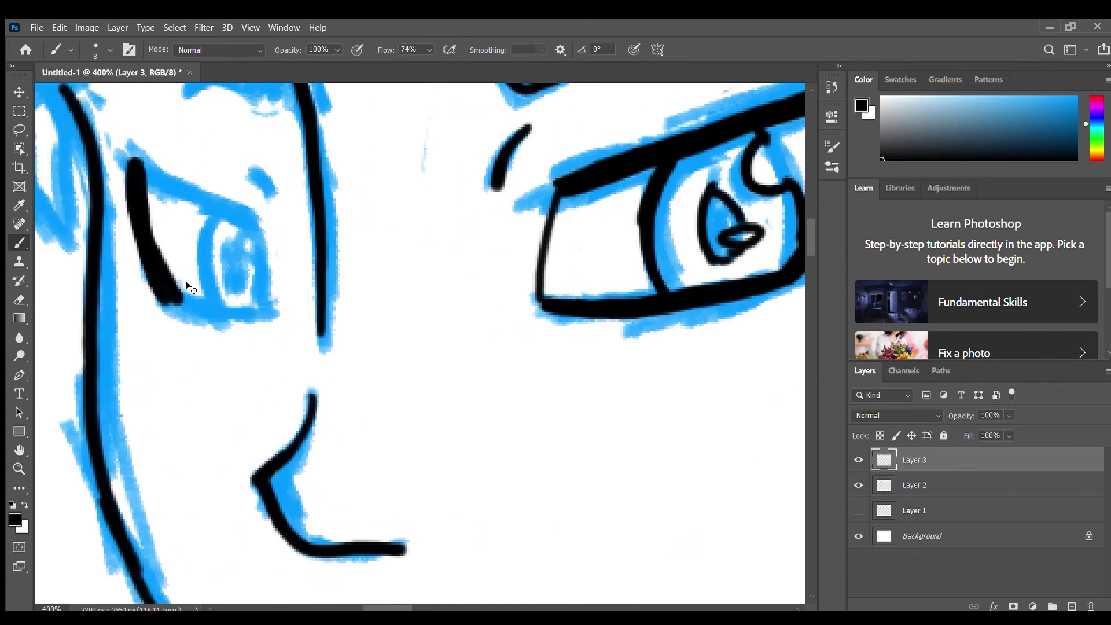
Step: Erase along the far eye's outer edge to make the stroke thinner and clean its lower end
left_click_drag(221, 302, 345, 357)
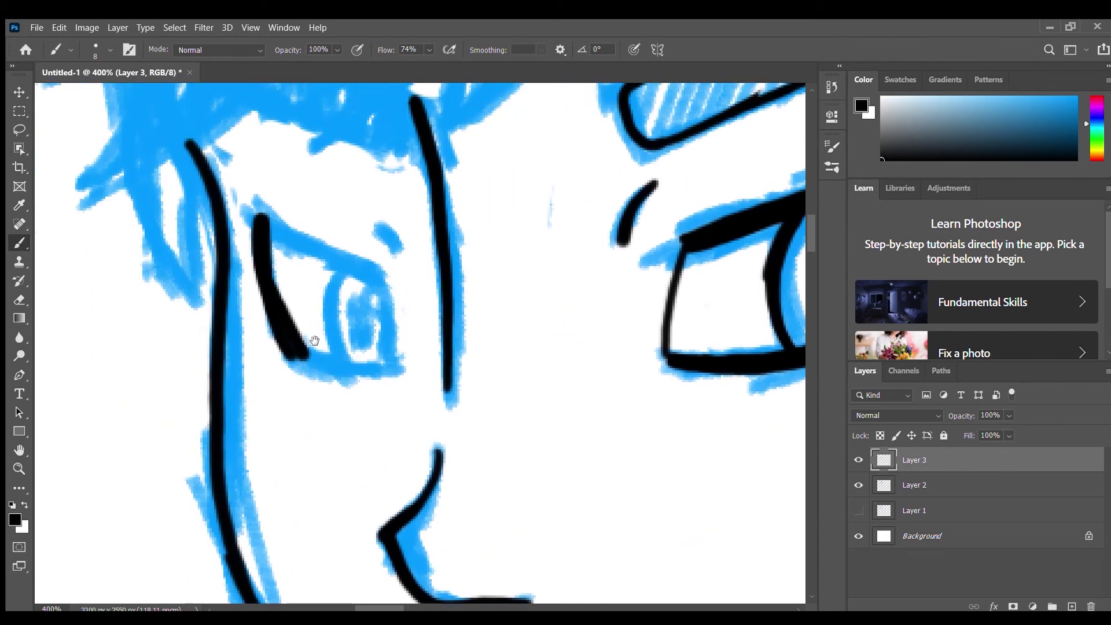
key("e")
left_click_drag(307, 303, 285, 318)
mouse_move(282, 369)
left_mouse_down()
mouse_move(238, 240)
mouse_move(274, 375)
left_mouse_up()
key("b")
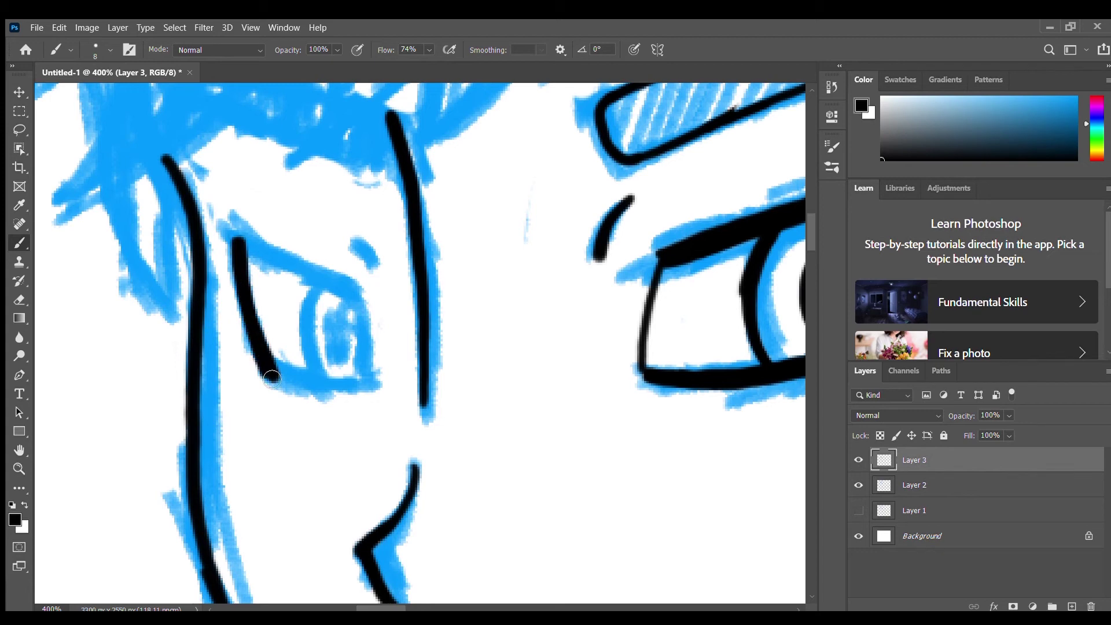
Step: Ink the far eye's slanted upper lid and its flat lower lid
left_click_drag(235, 233, 346, 295)
key("ctrl+z")
mouse_move(238, 235)
left_mouse_down()
mouse_move(345, 294)
mouse_move(269, 260)
mouse_move(347, 287)
left_mouse_up()
left_click_drag(285, 381, 385, 386)
Step: Ink the far eye's inner edge, redrawing it until it closes the gap between the upper and lower lids
left_click_drag(353, 291, 381, 373)
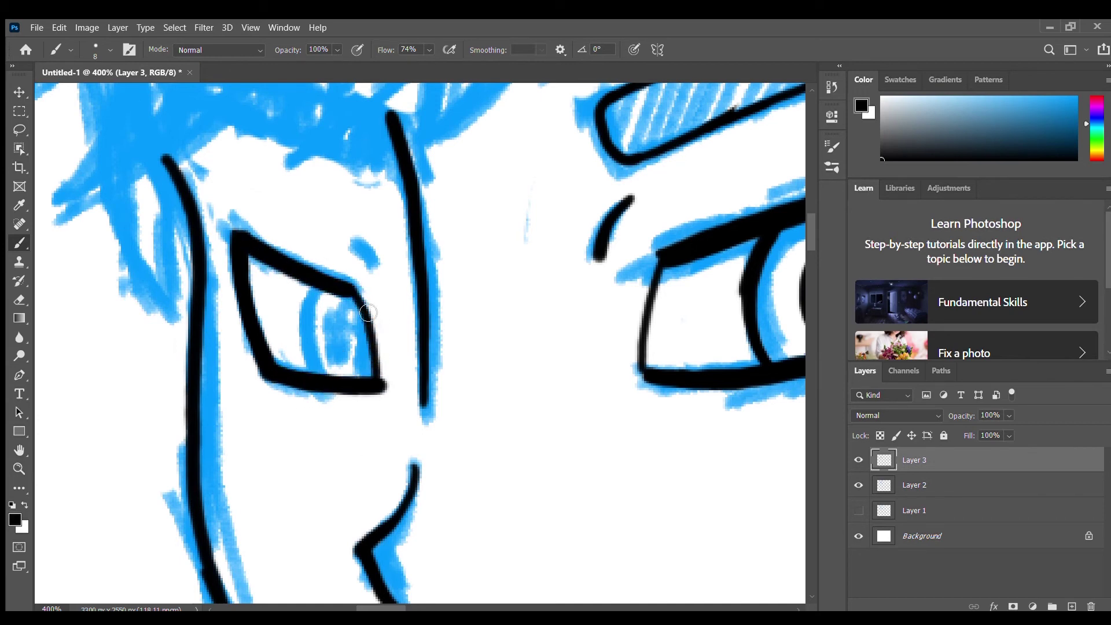
key("ctrl+z")
mouse_move(352, 287)
left_mouse_down()
mouse_move(383, 382)
mouse_move(348, 307)
mouse_move(380, 375)
left_mouse_up()
key("ctrl+z")
key("ctrl+z")
key("ctrl+z")
left_click_drag(358, 307, 380, 385)
Step: Ink the far eye's iris, highlight and pupil
mouse_move(340, 296)
left_mouse_down()
mouse_move(327, 292)
mouse_move(307, 326)
mouse_move(305, 370)
left_mouse_up()
key("ctrl+z")
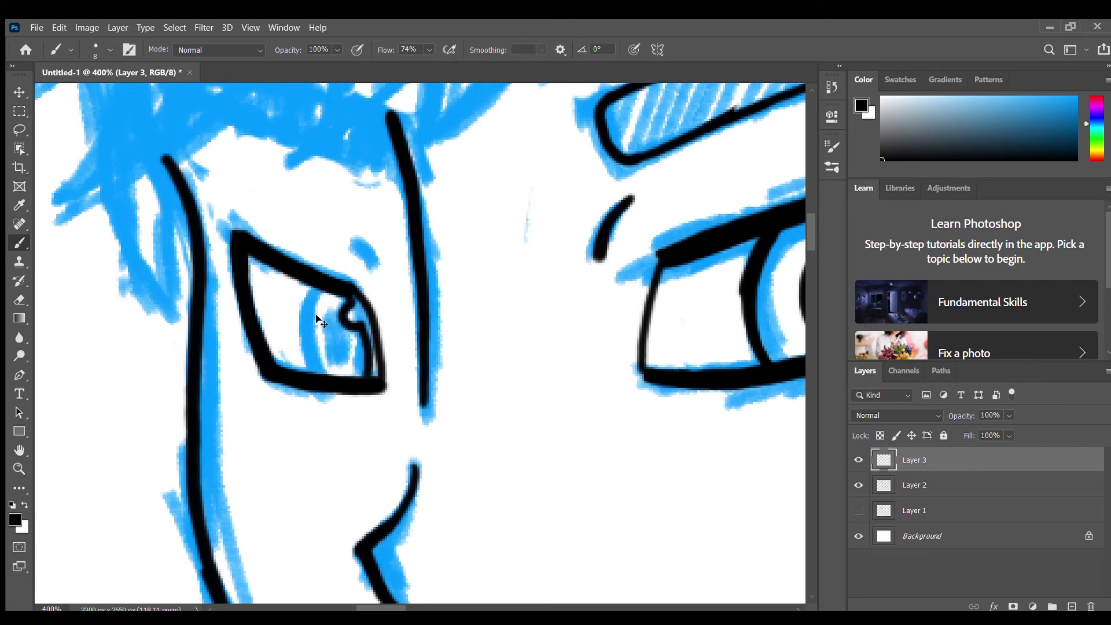
mouse_move(325, 294)
left_mouse_down()
mouse_move(313, 373)
mouse_move(353, 350)
mouse_move(344, 353)
mouse_move(349, 316)
mouse_move(324, 338)
mouse_move(342, 370)
mouse_move(352, 359)
left_mouse_up()
Step: Check the whole face with the sketch hidden, and ink the short crease above the far eye
key("ctrl+1")
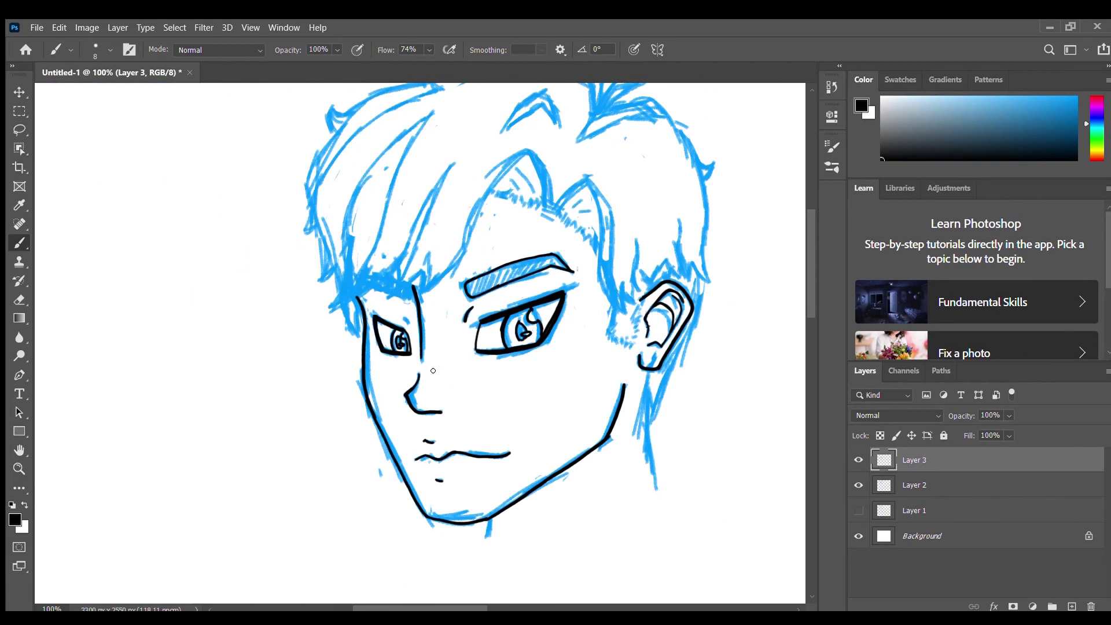
left_click(859, 483)
left_click(859, 483)
key("ctrl+plus")
key("ctrl+plus")
left_click_drag(369, 267, 389, 288)
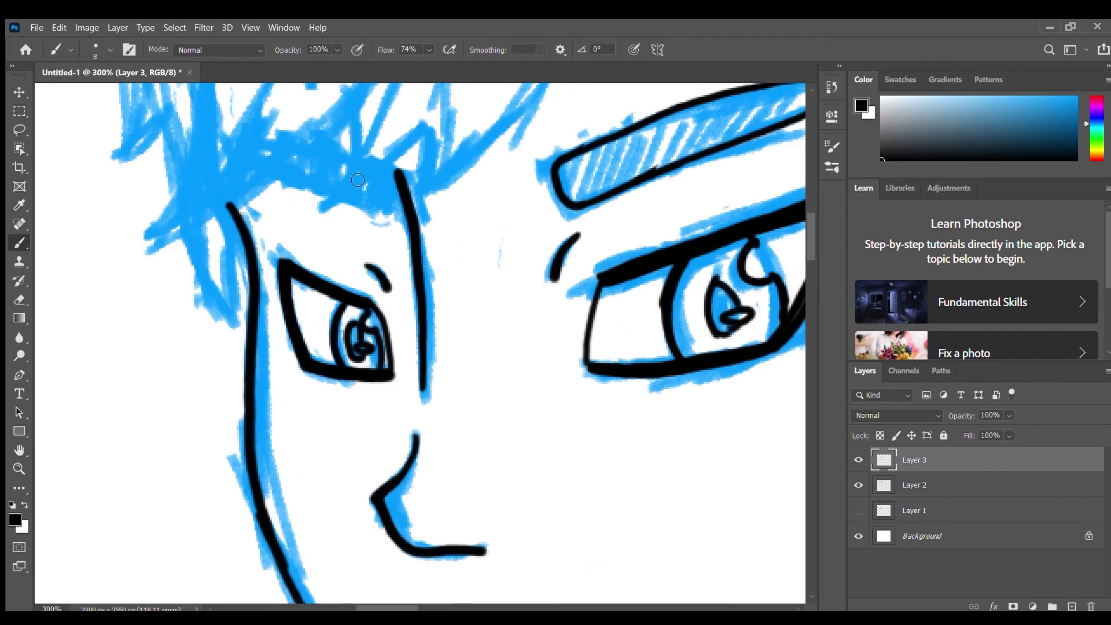
Step: Ink the jagged lower edge of the fringe above the far eye with its pointed hair spikes
mouse_move(357, 136)
left_mouse_down()
mouse_move(380, 241)
mouse_move(407, 258)
mouse_move(374, 334)
left_mouse_up()
left_click_drag(476, 253, 396, 313)
key("ctrl+z")
mouse_move(476, 258)
left_mouse_down()
mouse_move(366, 339)
mouse_move(475, 314)
left_mouse_up()
mouse_move(567, 239)
left_mouse_down()
mouse_move(583, 216)
mouse_move(466, 317)
mouse_move(443, 309)
mouse_move(445, 350)
left_mouse_up()
left_click_drag(399, 235, 195, 361)
mouse_move(258, 163)
left_mouse_down()
mouse_move(255, 199)
mouse_move(193, 362)
left_mouse_up()
Step: Ink the lower and upper edges of the far eyebrow where it shows between the fringe spikes
left_click_drag(320, 311, 379, 296)
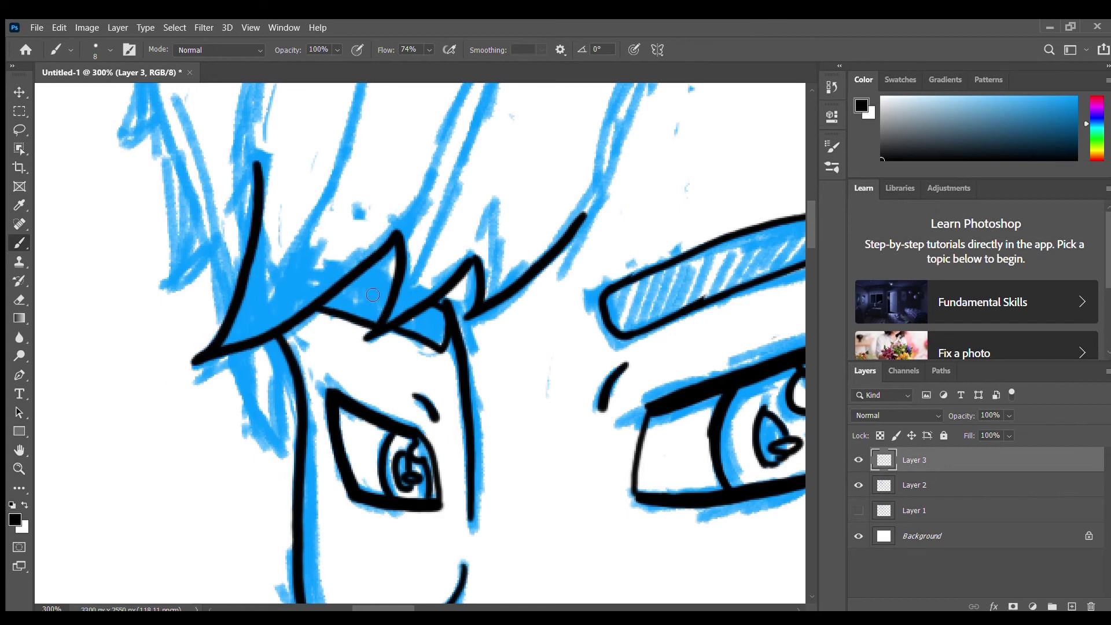
key("ctrl+z")
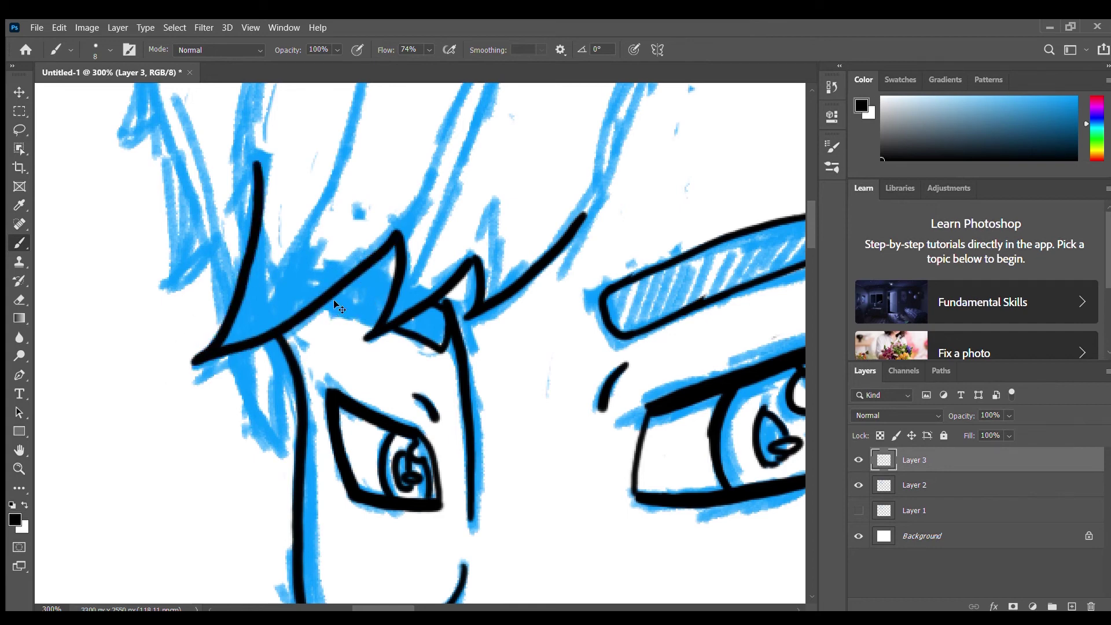
key("ctrl+z")
left_click_drag(325, 304, 379, 324)
key("ctrl+z")
left_click_drag(324, 302, 380, 322)
left_click_drag(359, 275, 391, 283)
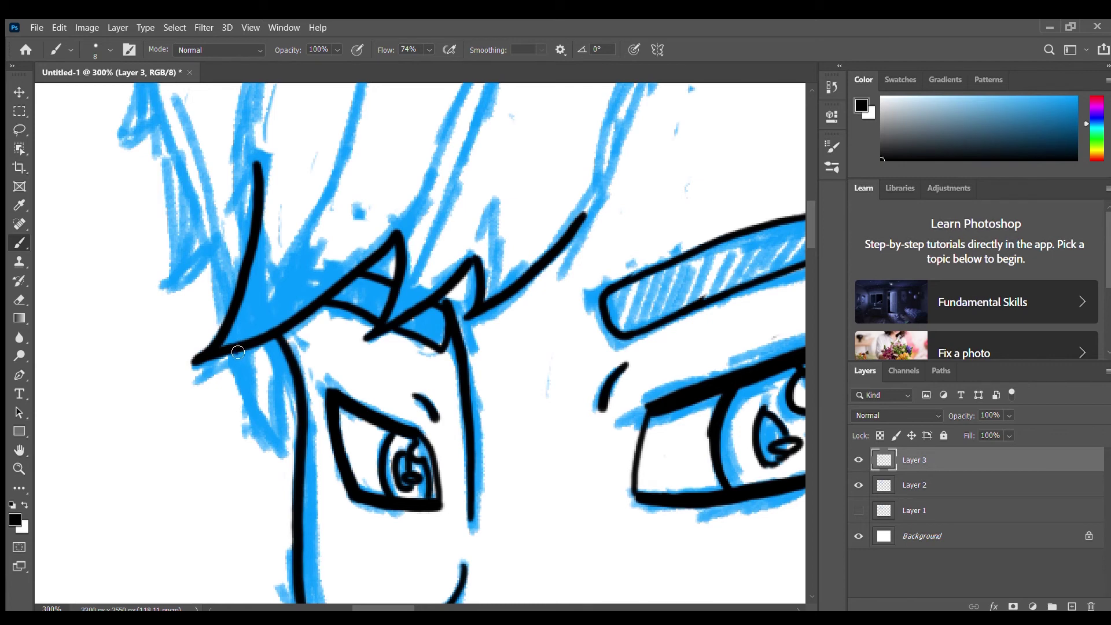
Step: Ink the pointed hair lock hanging below the fringe beside the far temple
left_click_drag(237, 353, 275, 450)
left_click_drag(284, 361, 274, 462)
key("ctrl+z")
left_click_drag(283, 355, 279, 461)
key("ctrl+z")
left_click_drag(287, 354, 277, 469)
key("ctrl+z")
key("ctrl+z")
left_click_drag(287, 357, 280, 466)
key("ctrl+z")
key("ctrl+z")
left_click_drag(286, 348, 280, 455)
key("ctrl+z")
Step: Ink the next pointed lock on the outer side of the fringe, joining it to the neighbouring spike
left_click_drag(200, 311, 282, 345)
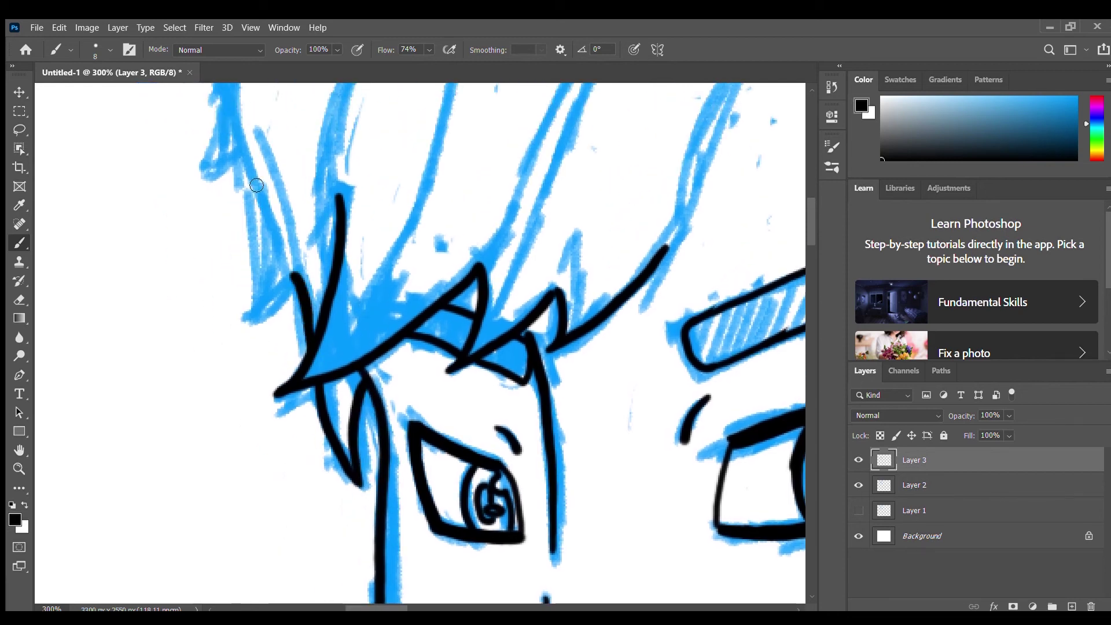
left_click_drag(254, 184, 254, 333)
key("ctrl+z")
mouse_move(253, 183)
left_mouse_down()
mouse_move(296, 278)
mouse_move(251, 317)
left_mouse_up()
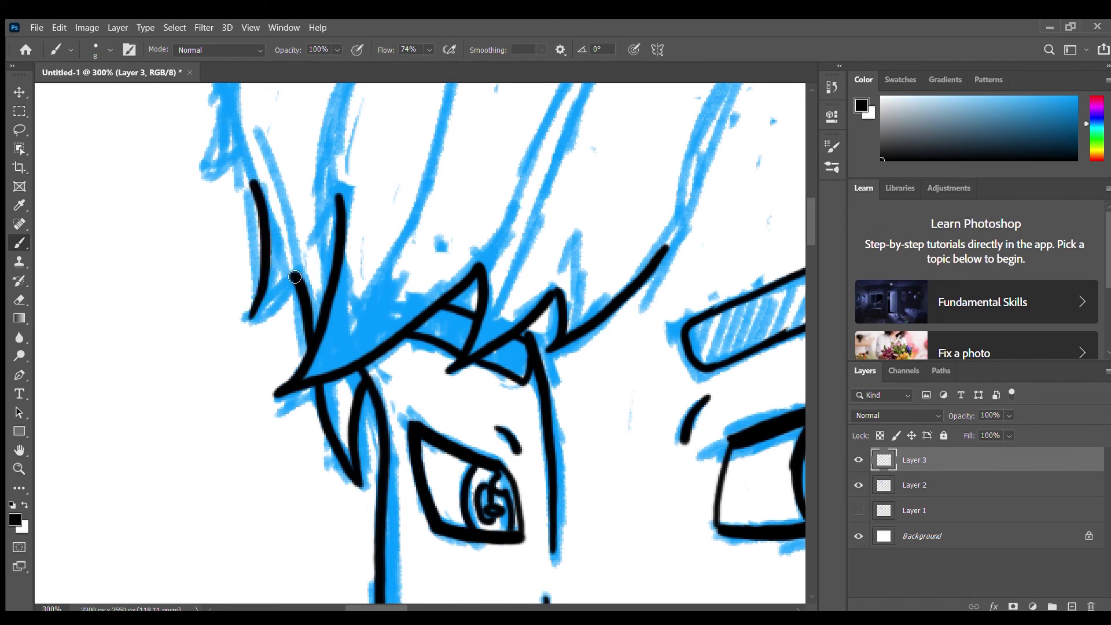
left_click_drag(295, 277, 242, 322)
Step: Ink the small curved hair flick on the far side of the head, redrawing its stroke until the curve fits
mouse_move(283, 202)
left_mouse_down()
mouse_move(363, 444)
mouse_move(368, 404)
left_mouse_up()
left_click_drag(306, 277, 288, 371)
key("ctrl+z")
left_click_drag(302, 265, 284, 373)
key("ctrl+z")
left_click_drag(301, 269, 286, 374)
key("ctrl+z")
mouse_move(298, 260)
left_mouse_down()
mouse_move(287, 371)
mouse_move(306, 280)
mouse_move(285, 386)
left_mouse_up()
key("ctrl+z")
key("ctrl+z")
key("ctrl+z")
left_click_drag(299, 271, 282, 375)
key("ctrl+z")
left_click_drag(299, 270, 269, 375)
key("ctrl+z")
Step: Join the small side flick to the lock below it with a short contour line
mouse_move(302, 281)
left_mouse_down()
mouse_move(284, 352)
mouse_move(274, 347)
mouse_move(336, 370)
mouse_move(335, 395)
left_mouse_up()
key("ctrl+z")
left_click_drag(325, 342, 342, 404)
key("ctrl+z")
left_click_drag(321, 347, 343, 390)
key("ctrl+minus")
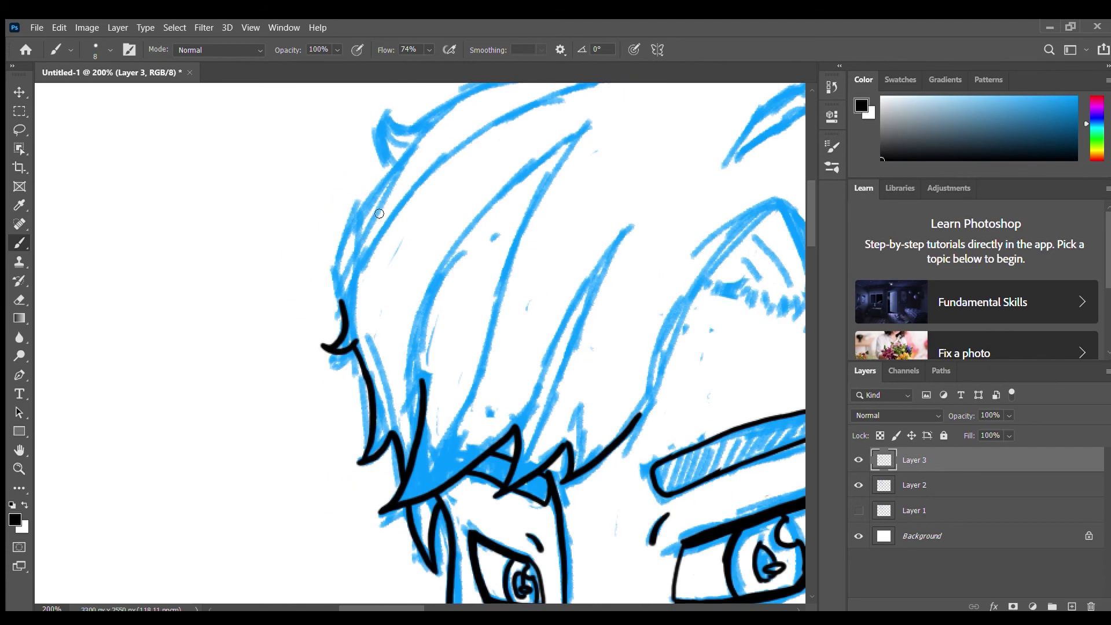
Step: Ink the far side contour of the hair above the small flick and the upturned flick at its upper end
mouse_move(392, 163)
left_mouse_down()
mouse_move(359, 219)
mouse_move(368, 187)
mouse_move(336, 264)
mouse_move(342, 310)
left_mouse_up()
key("ctrl+z")
left_click_drag(423, 208, 334, 383)
left_click_drag(334, 297, 299, 271)
left_click_drag(303, 339, 299, 277)
key("ctrl+z")
key("ctrl+z")
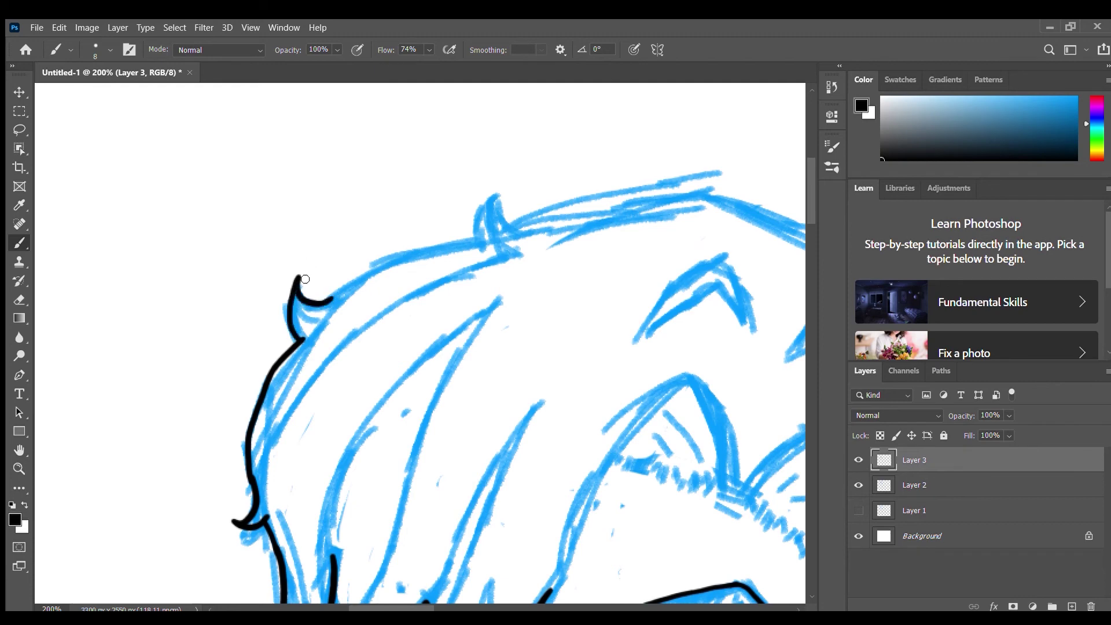
Step: Go over the hair contour below the upturned flick again and extend the flick's base toward the crown
left_click_drag(296, 341, 251, 431)
key("ctrl+z")
mouse_move(296, 341)
left_mouse_down()
mouse_move(250, 432)
mouse_move(250, 465)
left_mouse_up()
left_click_drag(308, 299, 337, 293)
key("ctrl+z")
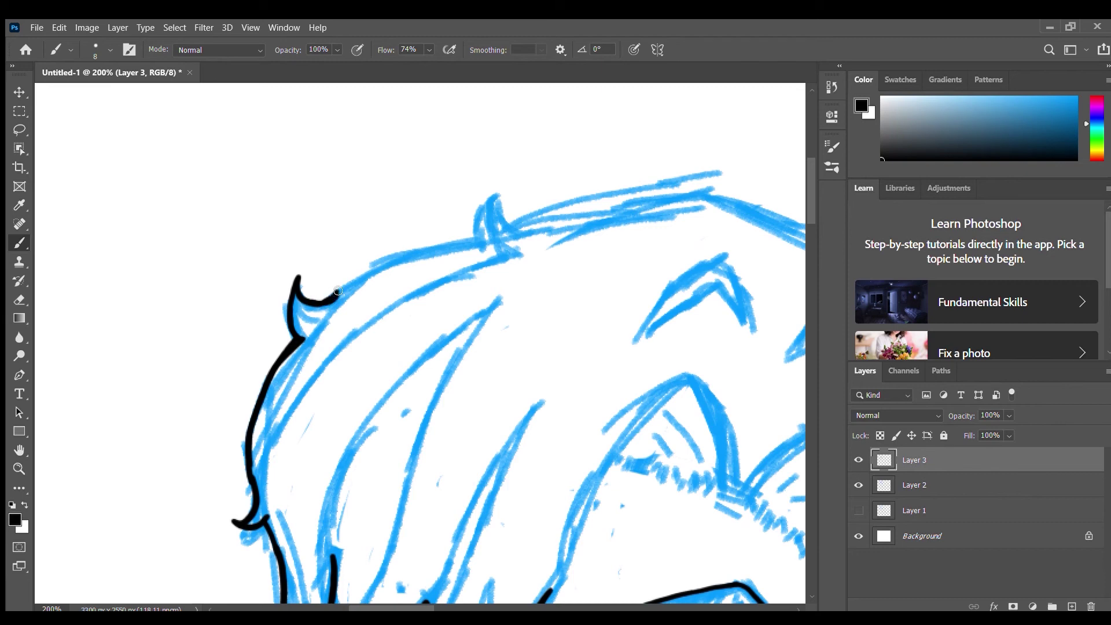
Step: Ink the top hair contour up to the next flick and outline that pointed flick
mouse_move(475, 239)
left_mouse_down()
mouse_move(363, 270)
mouse_move(343, 306)
mouse_move(372, 269)
left_mouse_up()
key("ctrl+z")
mouse_move(465, 285)
left_mouse_down()
mouse_move(368, 243)
mouse_move(391, 245)
mouse_move(363, 211)
left_mouse_up()
key("ctrl+z")
left_click_drag(339, 257, 349, 228)
Step: Ink the short curved end of the top hair contour beside the spiky crown tuft and check it with the sketch hidden
mouse_move(681, 316)
left_mouse_down()
mouse_move(686, 272)
mouse_move(665, 248)
left_mouse_up()
mouse_move(395, 245)
left_mouse_down()
mouse_move(566, 215)
mouse_move(661, 246)
left_mouse_up()
key("ctrl+z")
left_click(859, 486)
left_click(859, 486)
left_click(858, 485)
left_click(858, 485)
key("ctrl+z")
key("ctrl+z")
key("ctrl+z")
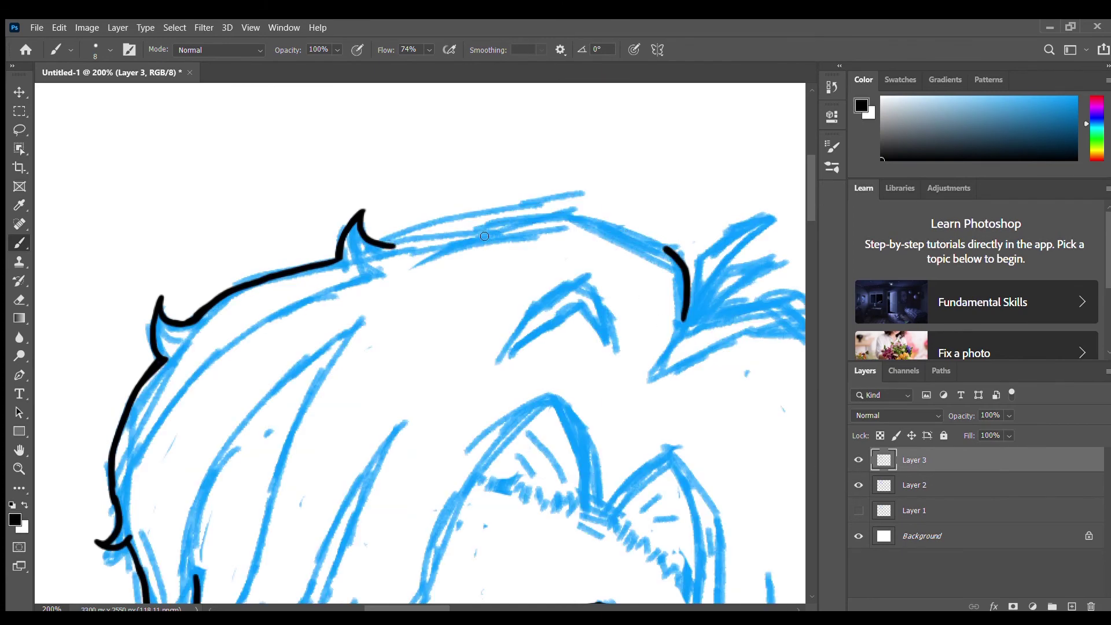
Step: Ink the top hair contour from the pointed flick across to the short curve beside the crown tuft
left_click_drag(388, 244, 456, 234)
key("ctrl+z")
key("ctrl+z")
left_click_drag(392, 246, 478, 236)
key("ctrl+z")
key("ctrl+z")
mouse_move(392, 246)
left_mouse_down()
mouse_move(538, 217)
mouse_move(591, 219)
mouse_move(663, 253)
left_mouse_up()
key("ctrl+z")
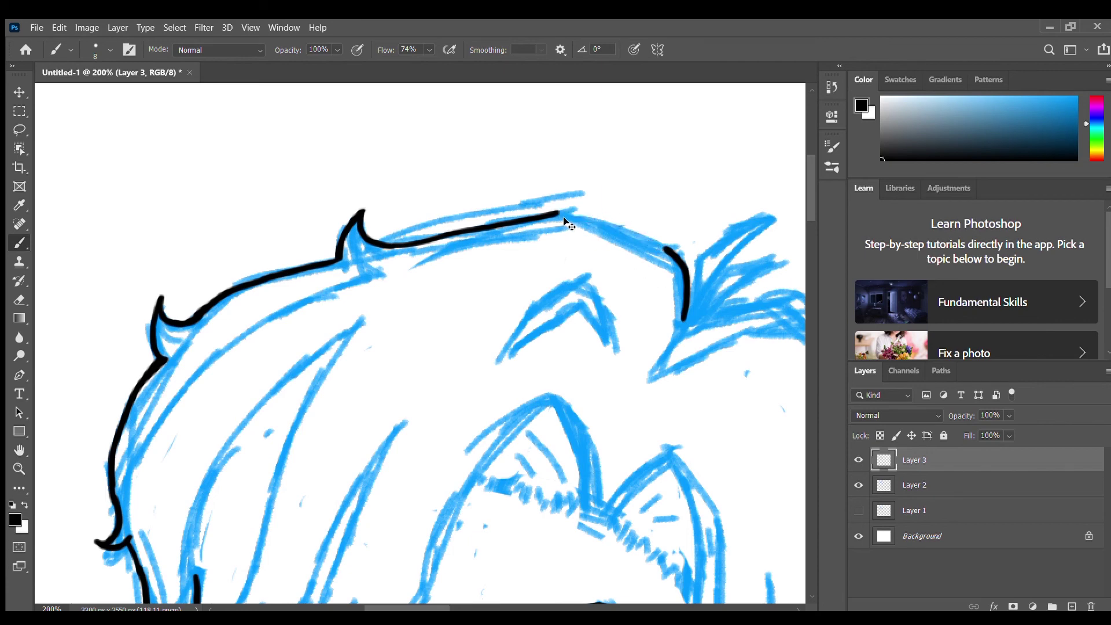
left_click_drag(563, 212, 666, 255)
key("ctrl+z")
left_click(859, 485)
left_click(859, 485)
Step: Ink the two pointed spikes of the hair tuft at the crown
mouse_move(636, 379)
left_mouse_down()
mouse_move(483, 392)
mouse_move(389, 225)
mouse_move(398, 325)
left_mouse_up()
left_click_drag(506, 180, 460, 200)
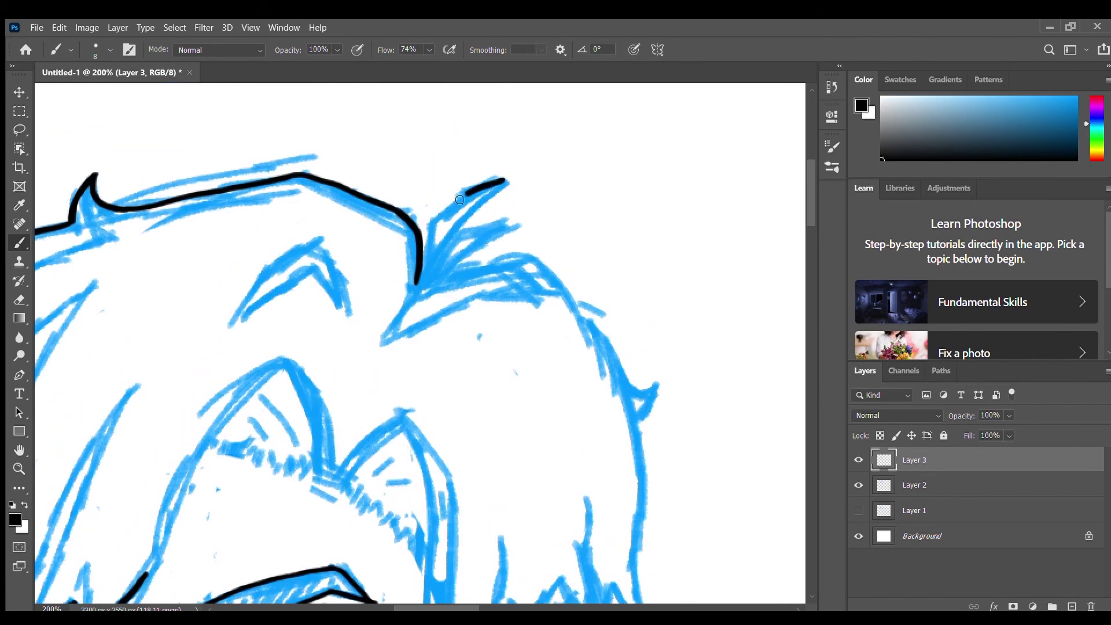
key("ctrl+z")
mouse_move(432, 221)
left_mouse_down()
mouse_move(509, 174)
mouse_move(418, 282)
left_mouse_up()
left_click_drag(449, 234, 508, 175)
key("ctrl+z")
mouse_move(447, 234)
left_mouse_down()
mouse_move(507, 175)
mouse_move(431, 268)
mouse_move(470, 232)
mouse_move(512, 223)
left_mouse_up()
Step: Ink the back hair contour from the crown tuft past its small flick down to the pointed lock tips behind the ear
mouse_move(438, 277)
left_mouse_down()
mouse_move(478, 241)
mouse_move(488, 243)
mouse_move(435, 289)
mouse_move(546, 272)
left_mouse_up()
key("ctrl+z")
key("ctrl+z")
left_click_drag(587, 392, 445, 355)
mouse_move(300, 245)
left_mouse_down()
mouse_move(375, 221)
mouse_move(403, 230)
mouse_move(487, 348)
mouse_move(522, 345)
mouse_move(493, 534)
mouse_move(504, 580)
left_mouse_up()
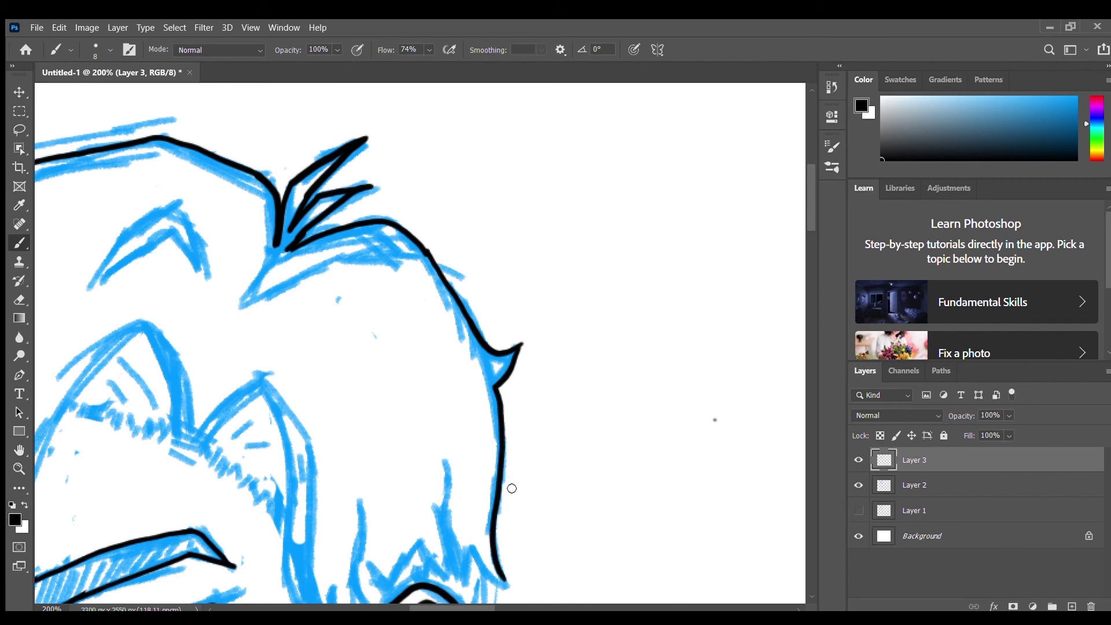
left_click_drag(515, 483, 476, 250)
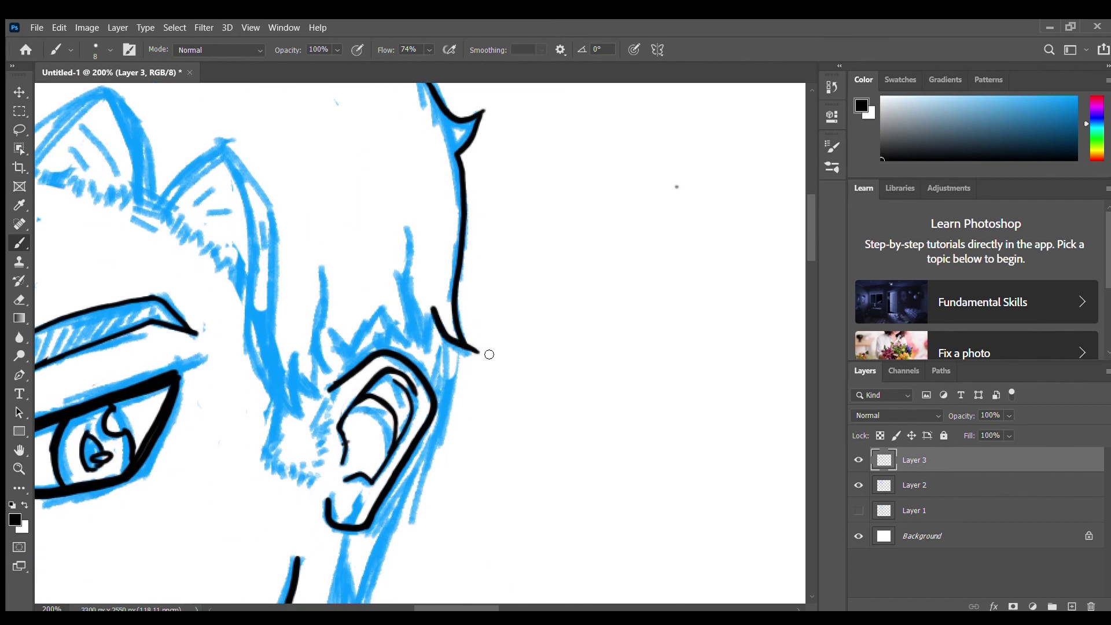
left_click_drag(433, 314, 473, 349)
mouse_move(401, 253)
left_mouse_down()
mouse_move(405, 295)
mouse_move(431, 348)
mouse_move(430, 317)
left_mouse_up()
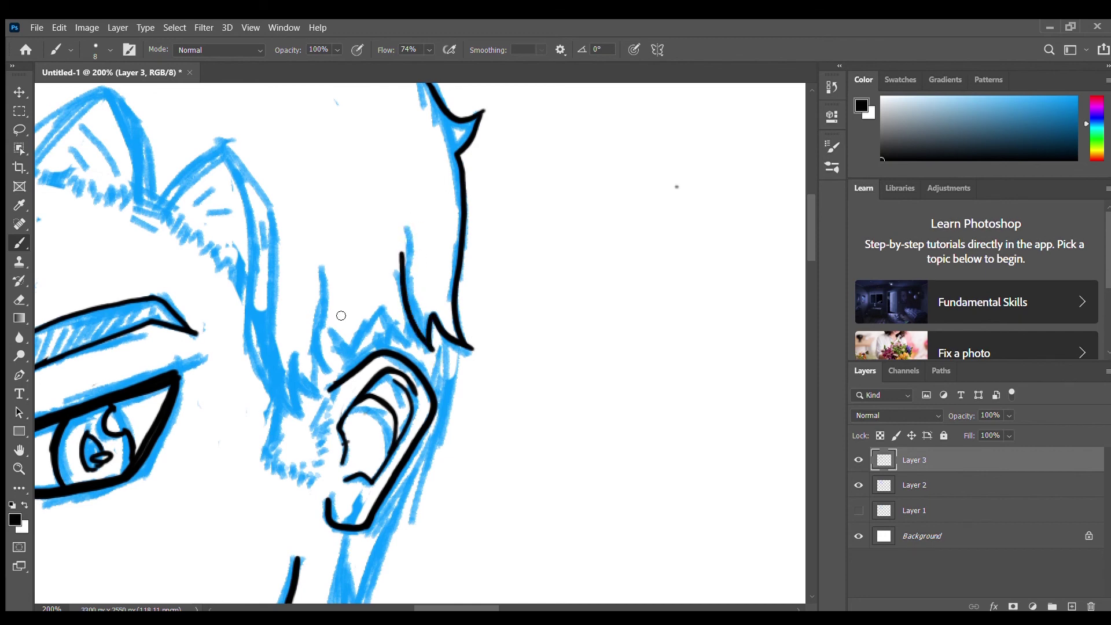
left_click_drag(333, 263, 348, 354)
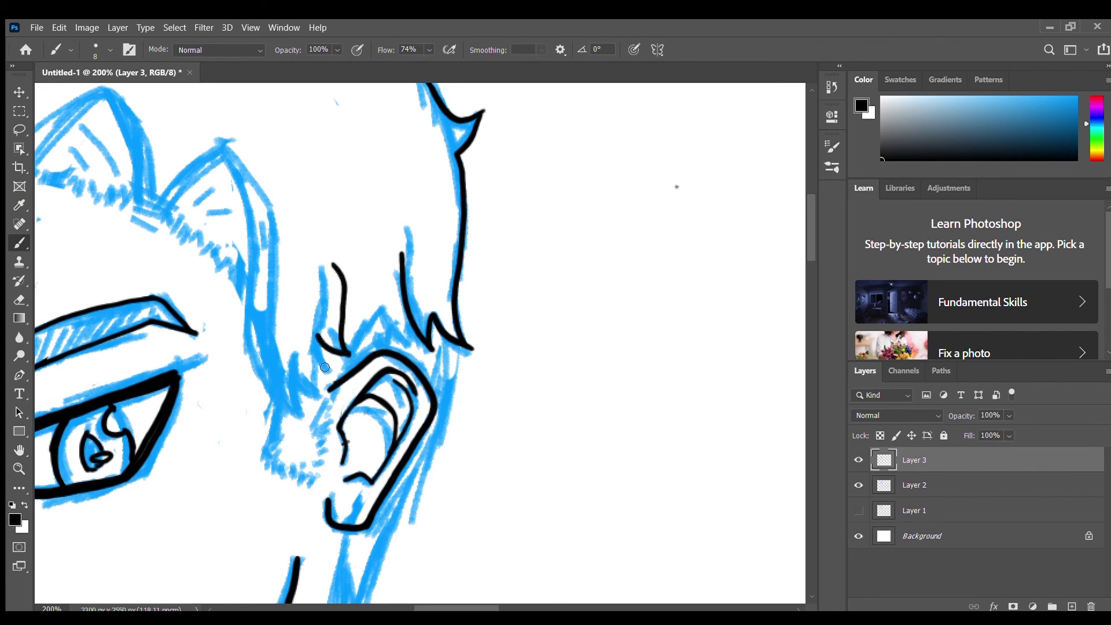
key("ctrl+z")
key("ctrl+z")
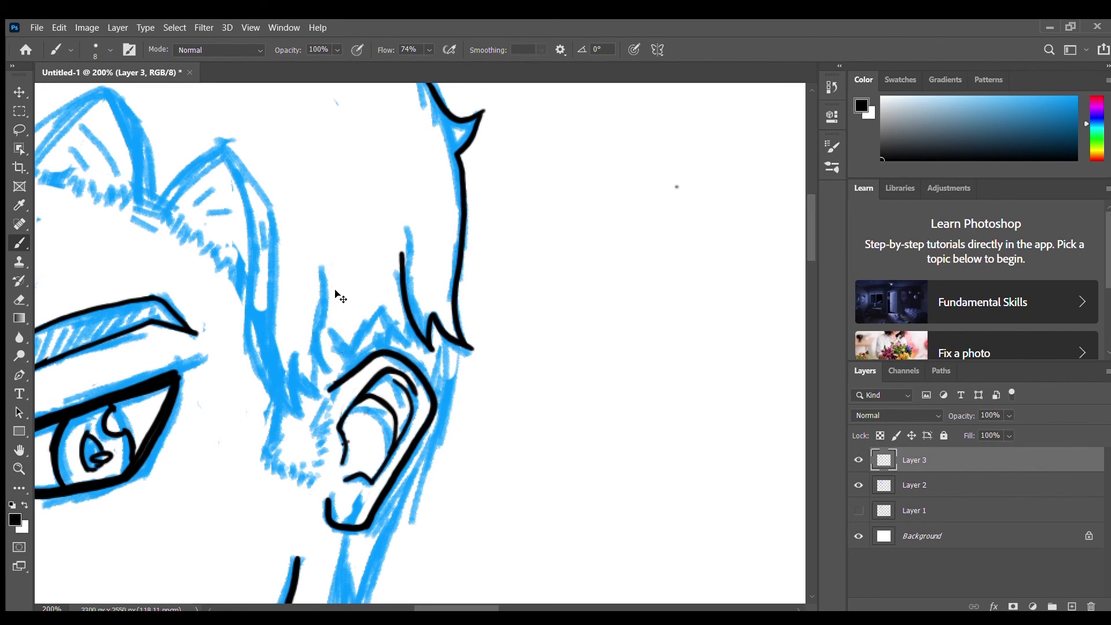
mouse_move(325, 270)
left_mouse_down()
mouse_move(318, 338)
mouse_move(332, 380)
left_mouse_up()
key("ctrl+z")
key("ctrl+z")
Step: Ink the curved strand in front of the ear and the zigzag hair tips running along the top of the ear
left_click_drag(318, 268, 324, 365)
mouse_move(293, 350)
left_mouse_down()
mouse_move(325, 366)
mouse_move(402, 302)
mouse_move(402, 279)
left_mouse_up()
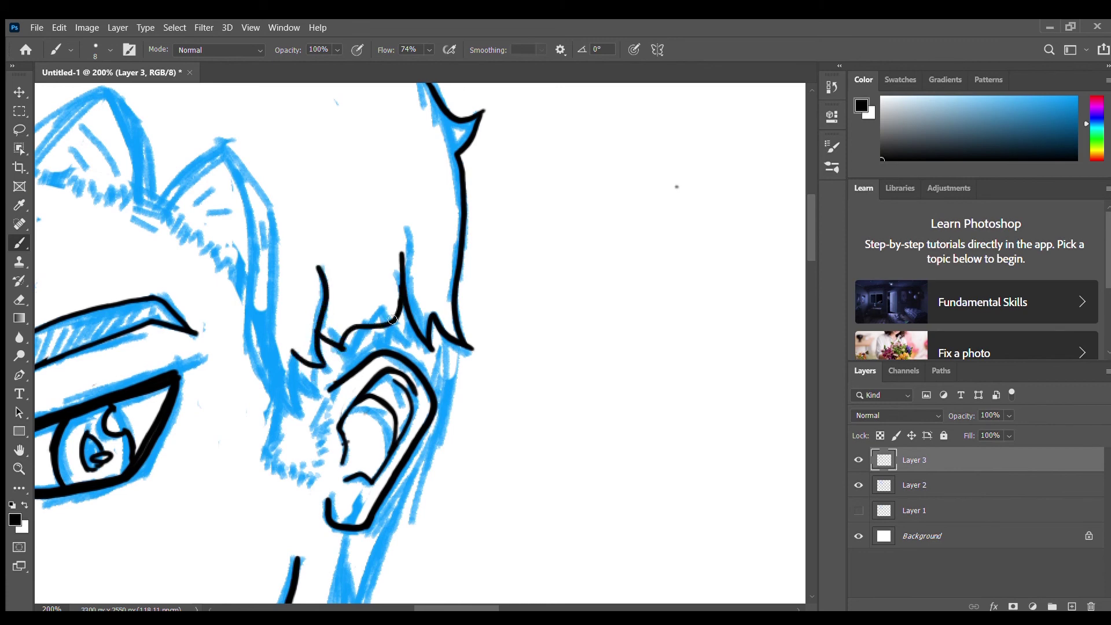
key("ctrl+z")
key("ctrl+z")
left_click_drag(321, 325, 349, 352)
mouse_move(379, 310)
left_mouse_down()
mouse_move(356, 357)
mouse_move(381, 307)
mouse_move(414, 345)
left_mouse_up()
key("ctrl+z")
key("ctrl+z")
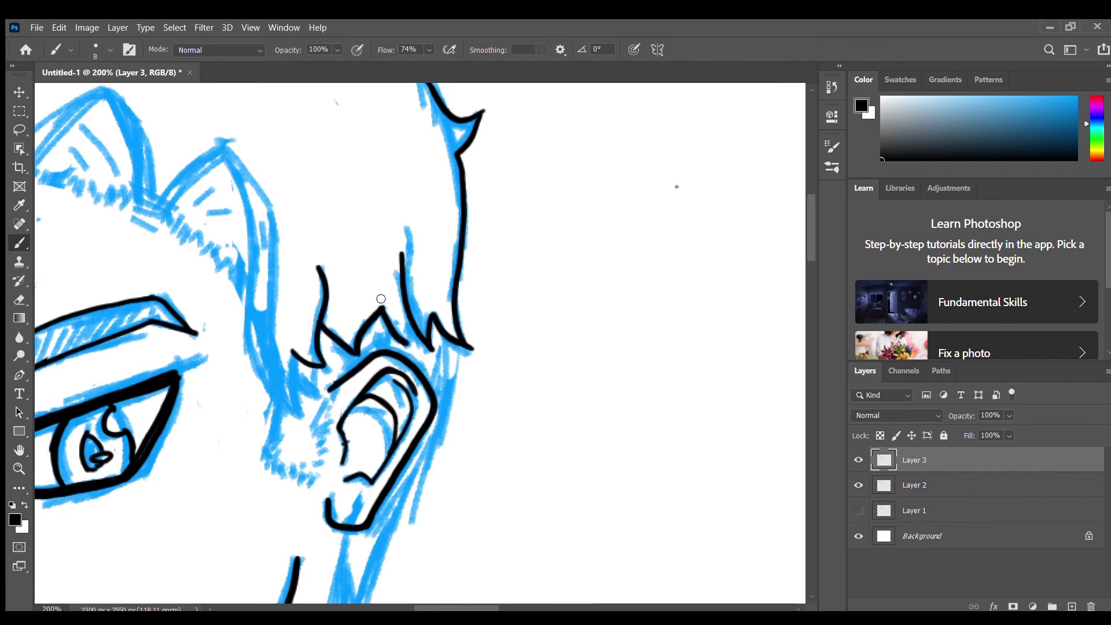
key("ctrl+z")
left_click_drag(383, 309, 412, 344)
Step: Ink both edges of the long pointed sideburn lock in front of the ear
left_click_drag(293, 351, 301, 427)
left_click_drag(247, 295, 311, 441)
key("ctrl+z")
mouse_move(247, 298)
left_mouse_down()
mouse_move(247, 340)
mouse_move(301, 431)
left_mouse_up()
key("ctrl+z")
left_click_drag(251, 225, 248, 320)
Step: Ink the smaller hair arch over the forehead and join it to the front edge of the sideburn lock
mouse_move(162, 202)
left_mouse_down()
mouse_move(222, 148)
mouse_move(250, 227)
left_mouse_up()
key("ctrl+z")
left_click_drag(222, 148, 243, 196)
key("ctrl+z")
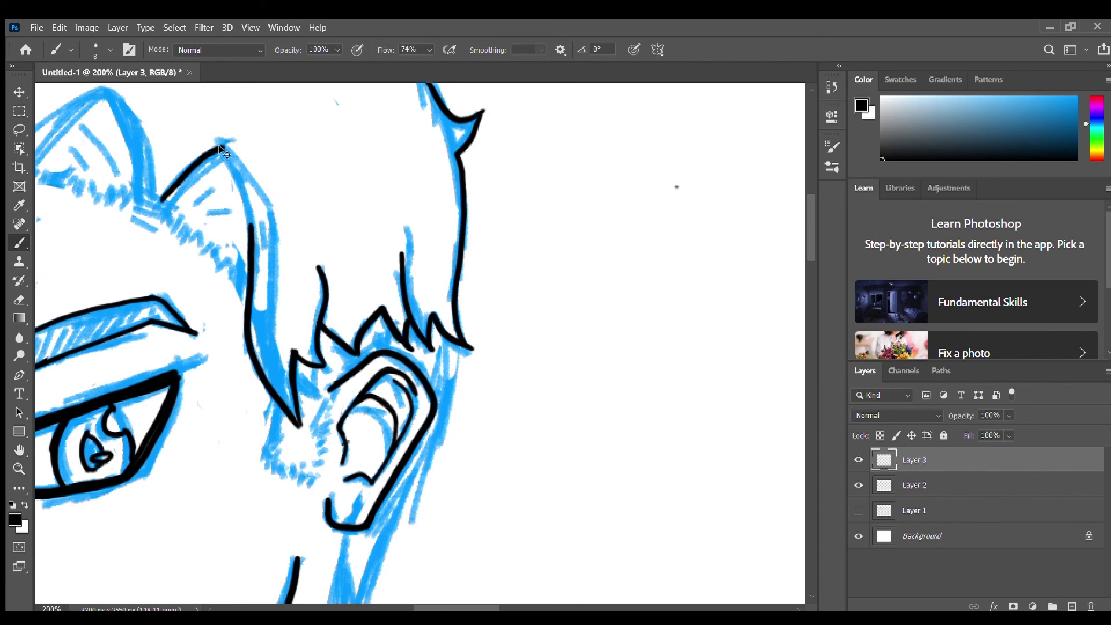
left_click_drag(232, 155, 252, 229)
key("ctrl+z")
left_click_drag(223, 145, 252, 231)
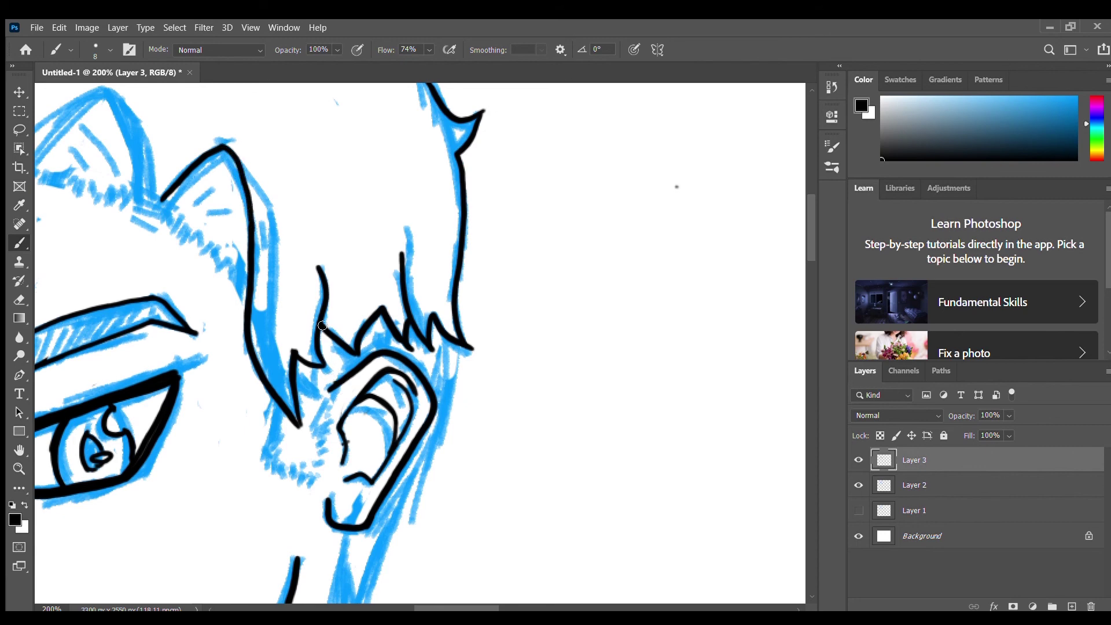
Step: Ink the taller hair arch with the fringe edge below it and the jagged hairline running under both arches
left_click_drag(143, 154, 380, 198)
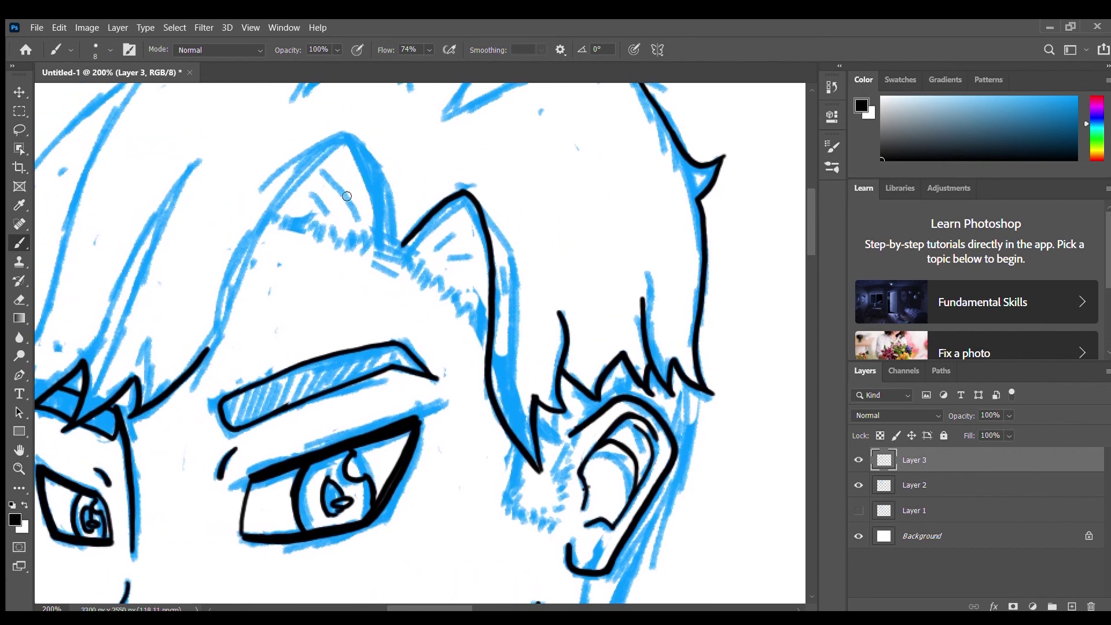
mouse_move(332, 143)
left_mouse_down()
mouse_move(243, 243)
mouse_move(202, 360)
left_mouse_up()
mouse_move(280, 195)
left_mouse_down()
mouse_move(325, 147)
mouse_move(355, 138)
mouse_move(388, 240)
mouse_move(368, 144)
left_mouse_up()
mouse_move(280, 216)
left_mouse_down()
mouse_move(396, 258)
mouse_move(458, 300)
mouse_move(478, 336)
left_mouse_up()
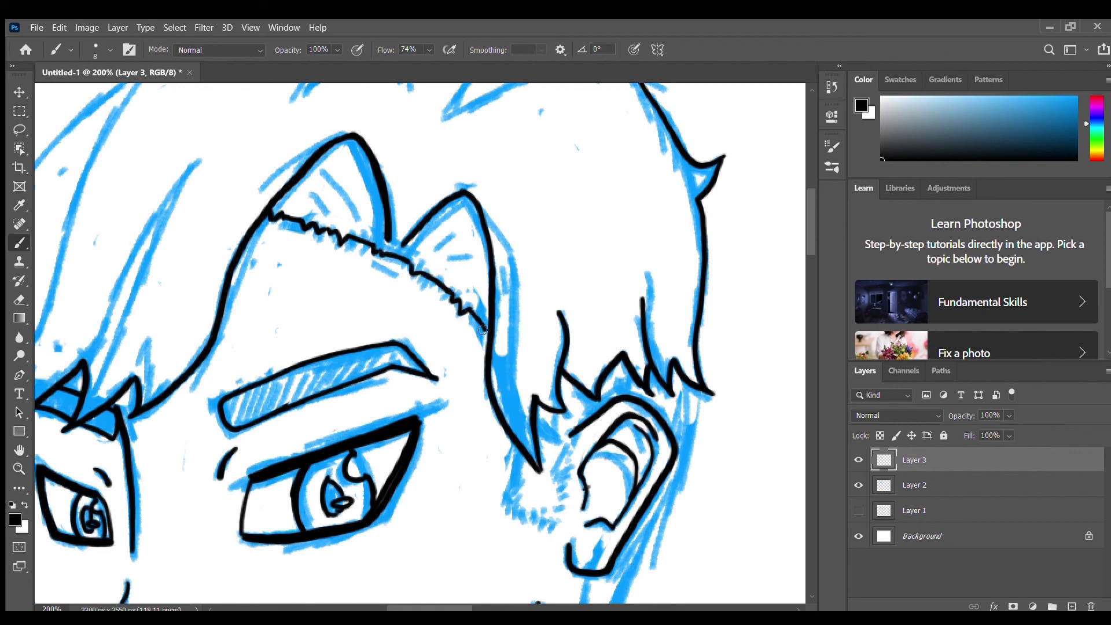
mouse_move(387, 232)
left_mouse_down()
mouse_move(380, 252)
mouse_move(399, 252)
left_mouse_up()
Step: Add small spikes between the two hair arches and short curved strand lines inside each arch
mouse_move(397, 208)
left_mouse_down()
mouse_move(398, 236)
mouse_move(403, 227)
mouse_move(429, 259)
left_mouse_up()
left_click_drag(474, 255, 445, 264)
left_click_drag(327, 168, 356, 219)
key("ctrl+z")
left_click_drag(323, 171, 352, 211)
left_click_drag(310, 193, 338, 222)
key("ctrl+z")
key("ctrl+z")
key("ctrl+z")
key("ctrl+z")
mouse_move(322, 170)
left_mouse_down()
mouse_move(353, 216)
mouse_move(327, 216)
left_mouse_up()
key("ctrl+z")
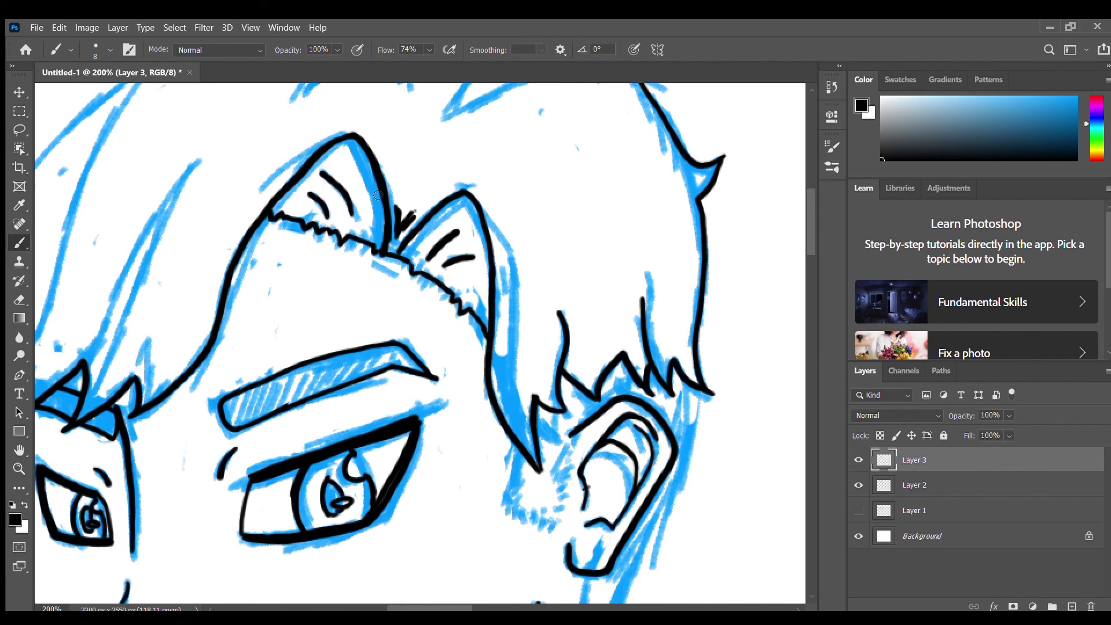
Step: Ink the jagged sideburn patch between the pointed lock and the ear, and the short hair edge behind the ear
left_click_drag(509, 356, 492, 166)
left_click(470, 261)
mouse_move(476, 244)
left_mouse_down()
mouse_move(469, 292)
mouse_move(505, 311)
mouse_move(534, 221)
left_mouse_up()
left_click_drag(653, 265, 494, 268)
left_click_drag(486, 173, 434, 354)
Step: Ink the neck line down from the earlobe and the nape hair edge running from behind the ear to meet it
left_click_drag(457, 284, 379, 498)
key("ctrl+z")
left_click_drag(453, 284, 425, 370)
key("ctrl+z")
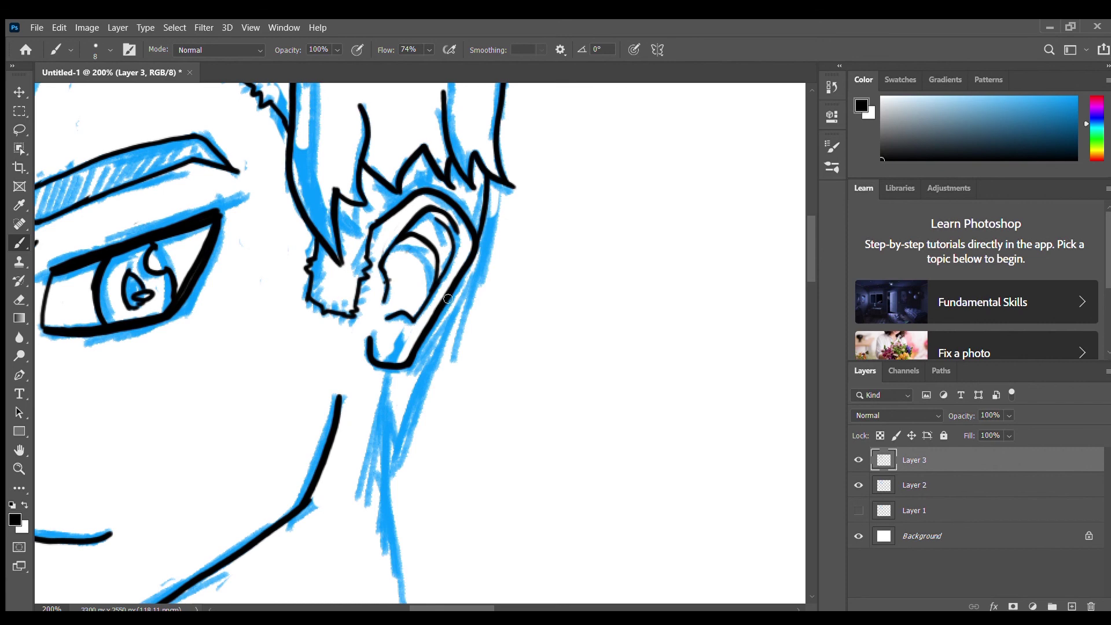
left_click_drag(448, 297, 389, 480)
mouse_move(391, 374)
left_mouse_down()
mouse_move(383, 503)
mouse_move(443, 301)
left_mouse_up()
key("ctrl+z")
mouse_move(444, 204)
left_mouse_down()
mouse_move(443, 341)
mouse_move(457, 439)
left_mouse_up()
left_click_drag(441, 235, 455, 434)
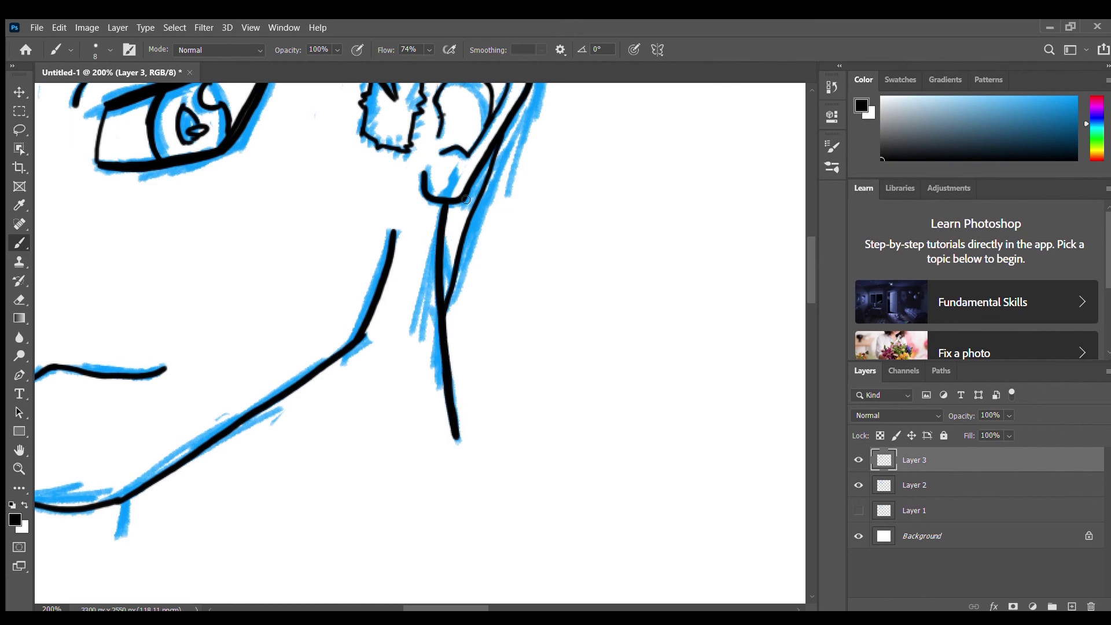
left_click_drag(500, 139, 469, 220)
Step: Thicken the upper part of the jaw line below the ear
left_click_drag(394, 231, 365, 331)
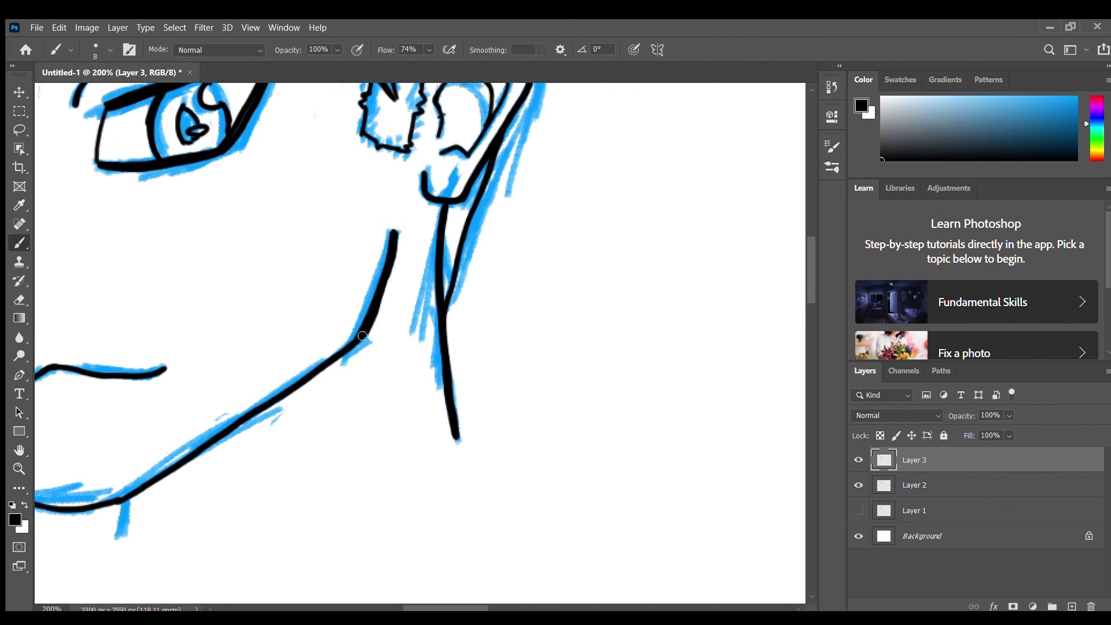
left_click_drag(385, 274, 376, 313)
left_click_drag(397, 233, 381, 298)
Step: Try inking the long inner strand lines across the fringe, and undo them
left_click_drag(370, 355, 698, 163)
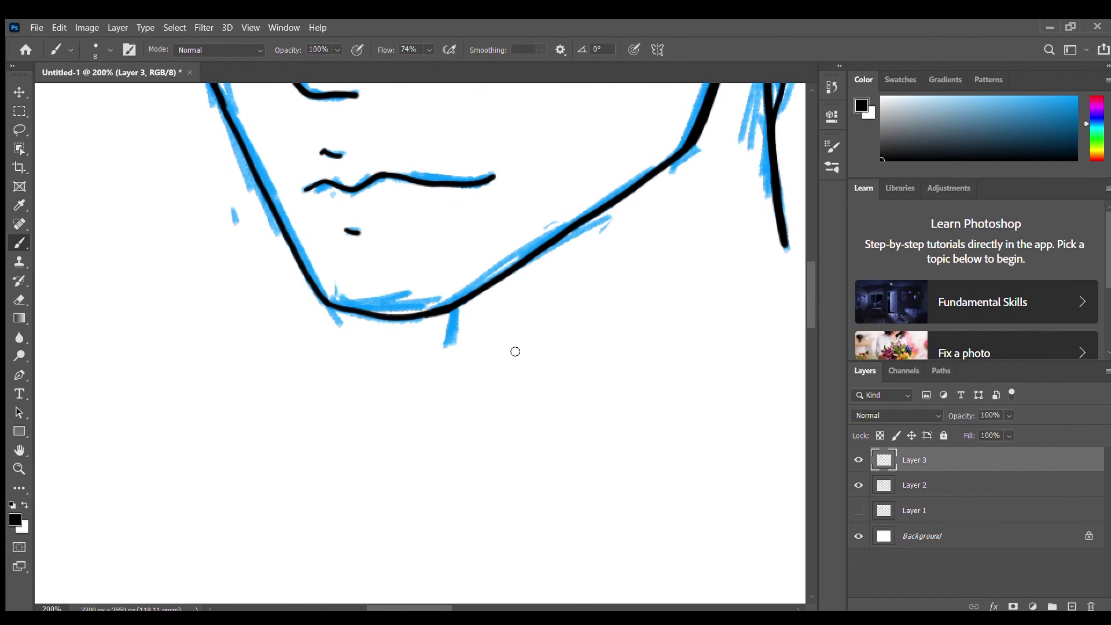
left_click_drag(588, 289, 406, 537)
mouse_move(258, 270)
left_mouse_down()
mouse_move(442, 416)
mouse_move(504, 508)
mouse_move(417, 390)
mouse_move(315, 529)
mouse_move(677, 602)
mouse_move(674, 610)
left_mouse_up()
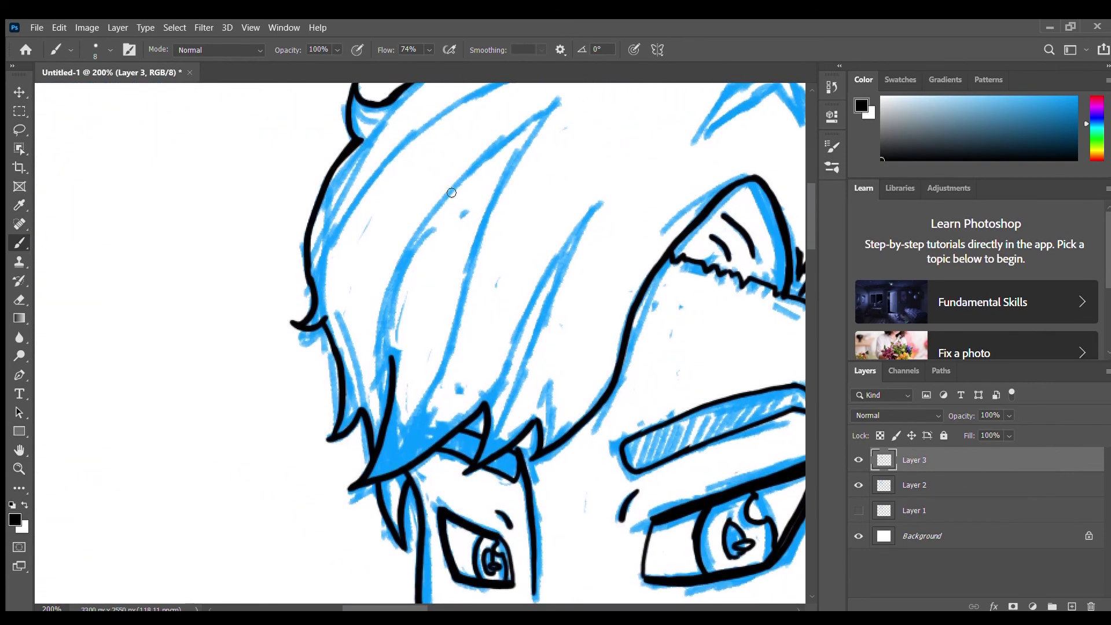
mouse_move(549, 108)
left_mouse_down()
mouse_move(398, 275)
mouse_move(383, 356)
left_mouse_up()
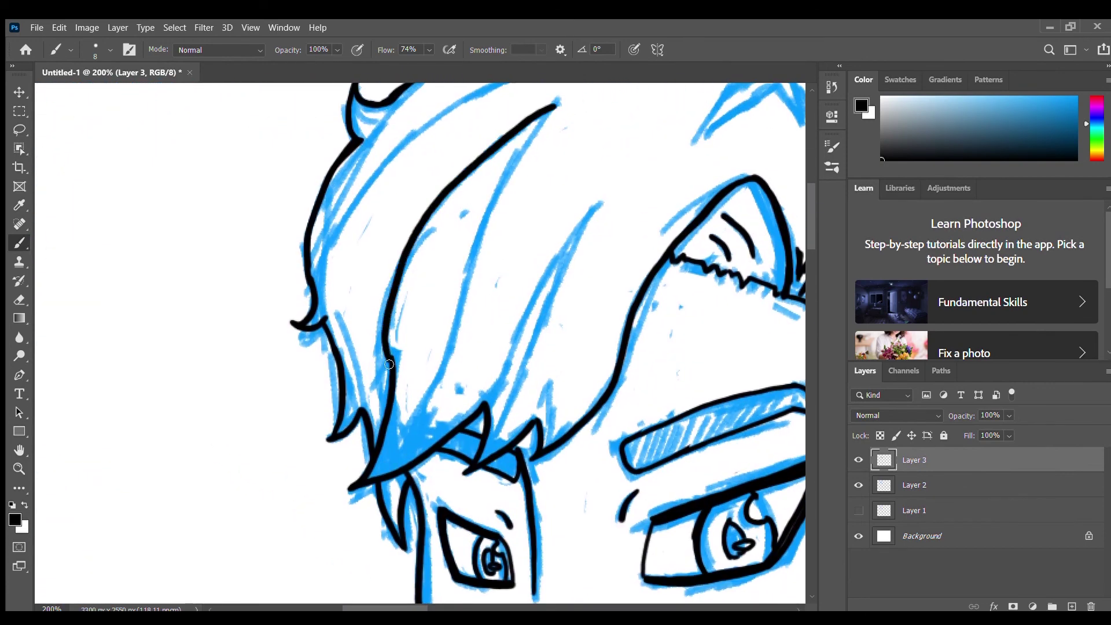
left_click_drag(554, 107, 403, 423)
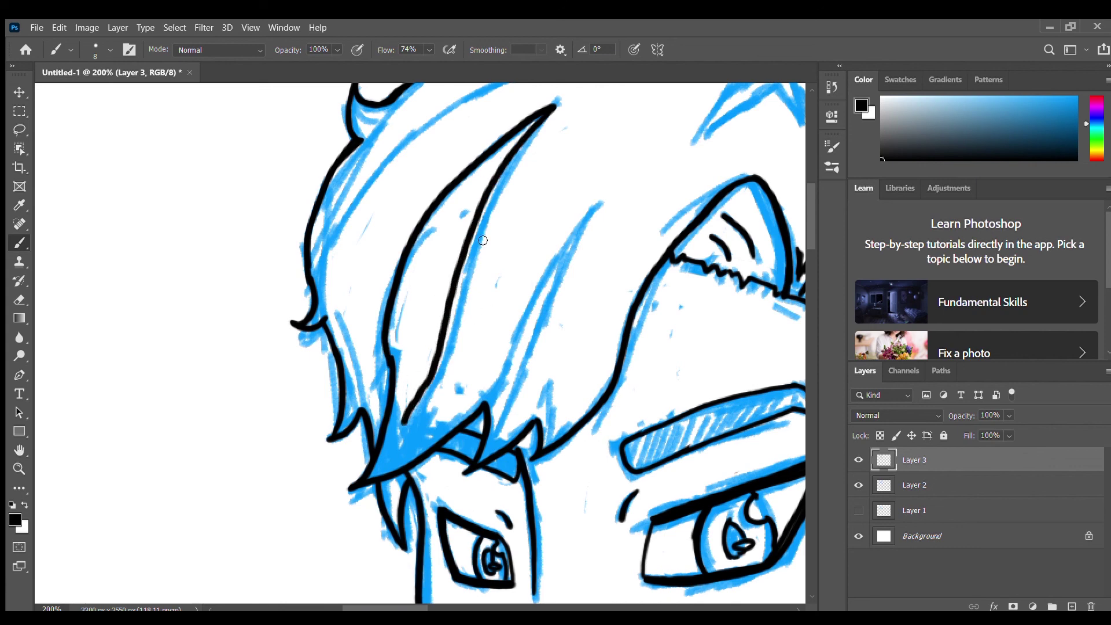
key("ctrl+z")
mouse_move(554, 106)
left_mouse_down()
mouse_move(470, 252)
mouse_move(441, 382)
left_mouse_up()
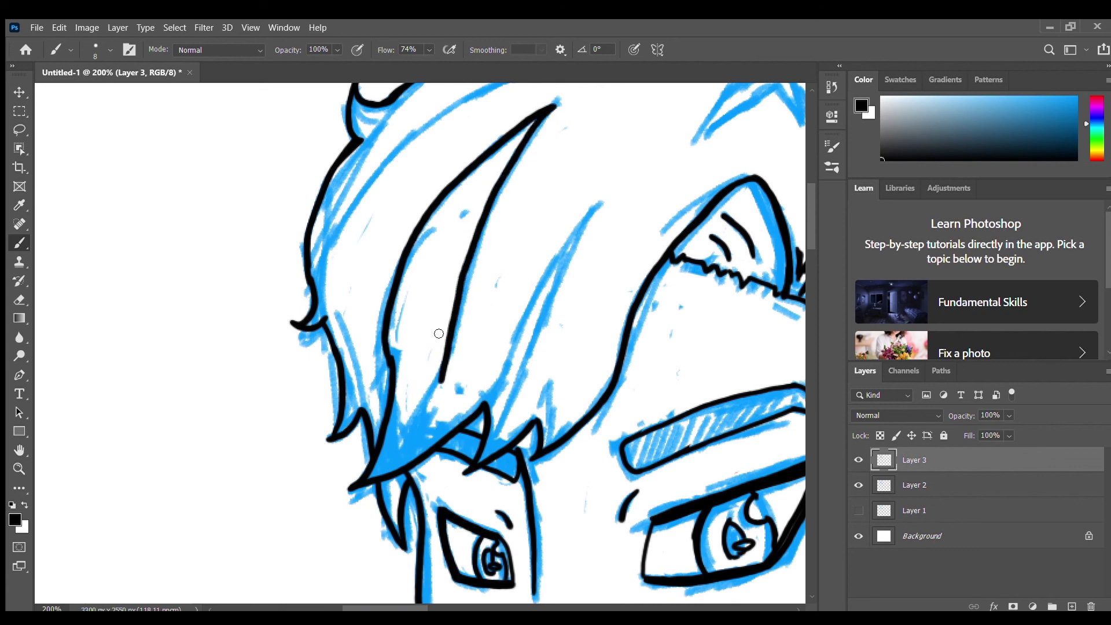
key("ctrl+z")
mouse_move(554, 107)
left_mouse_down()
mouse_move(499, 181)
mouse_move(455, 340)
mouse_move(407, 435)
mouse_move(370, 473)
left_mouse_up()
mouse_move(601, 204)
left_mouse_down()
mouse_move(528, 315)
mouse_move(486, 408)
mouse_move(566, 260)
mouse_move(479, 464)
left_mouse_up()
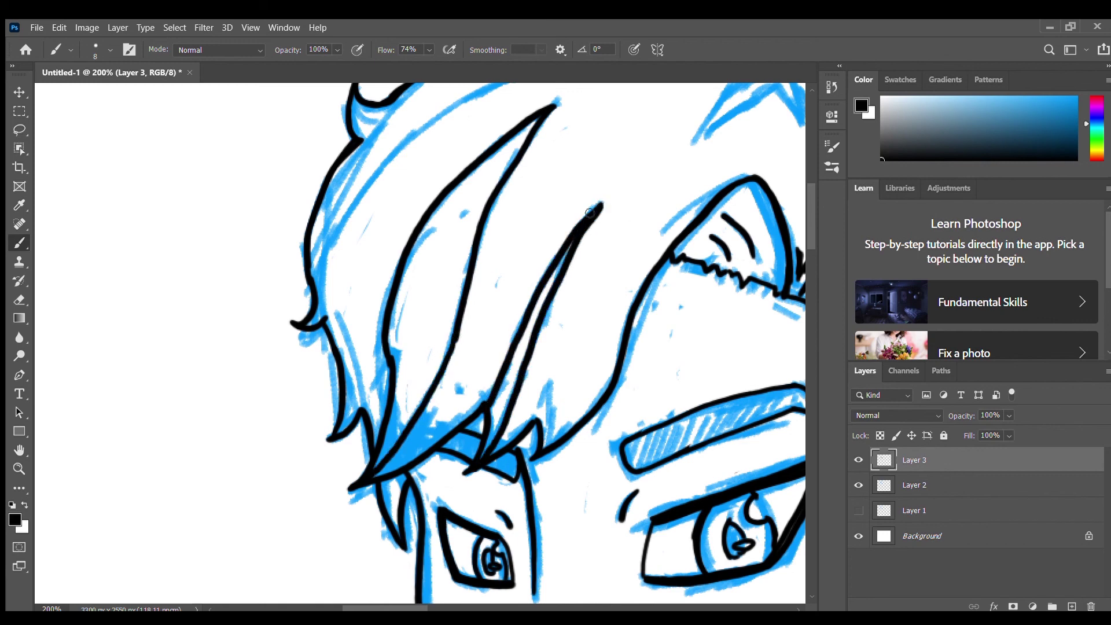
left_click_drag(568, 254, 575, 244)
key("ctrl+z")
key("ctrl+z")
key("ctrl+z")
key("ctrl+z")
key("ctrl+z")
key("ctrl+z")
key("ctrl+z")
key("ctrl+z")
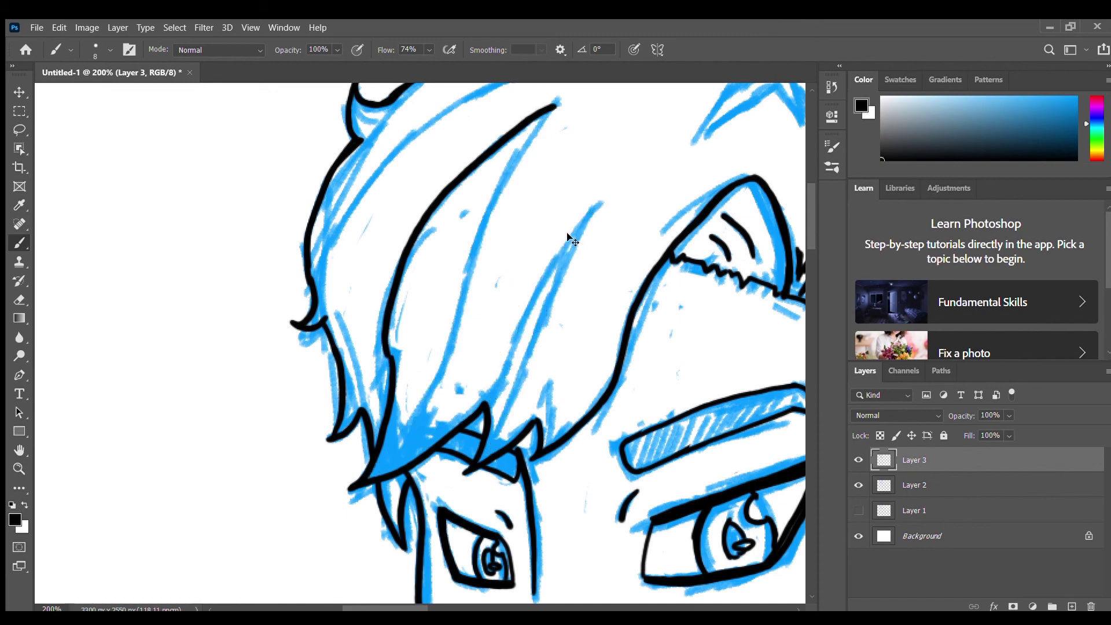
Step: Ink the short front neck line below the chin
left_click_drag(634, 502, 521, 364)
key("ctrl+minus")
key("ctrl+plus")
scroll(488, 339, "down", 4)
left_click_drag(429, 323, 416, 363)
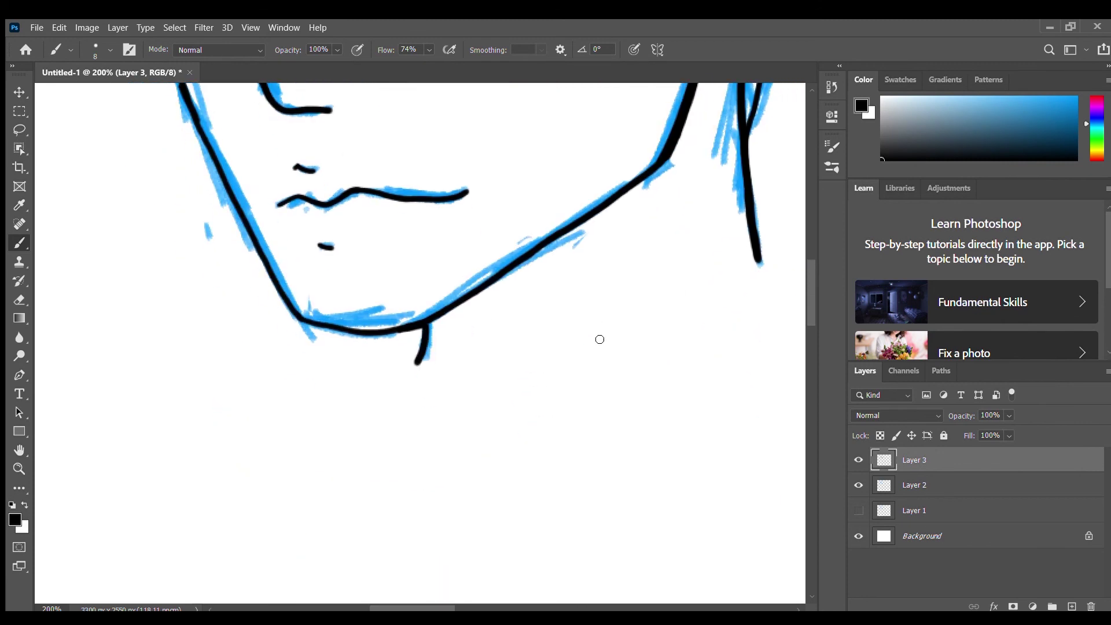
Step: Toggle the visibility of Layer 2 to examine the whole head's line art with and without the sketch
key("ctrl+minus")
scroll(584, 348, "up", 3)
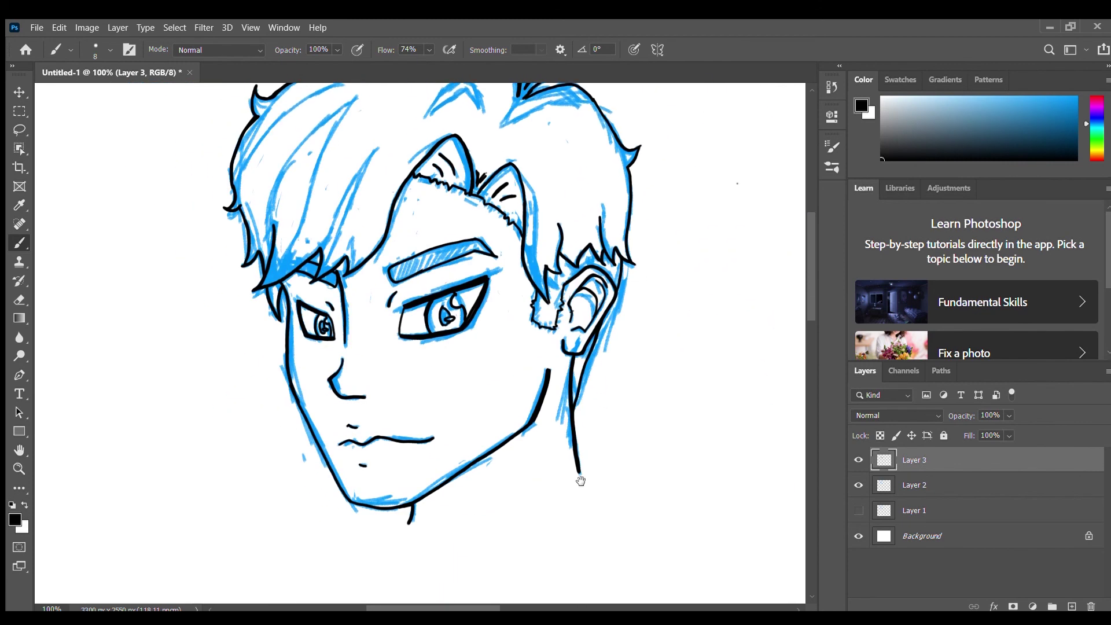
left_click(859, 485)
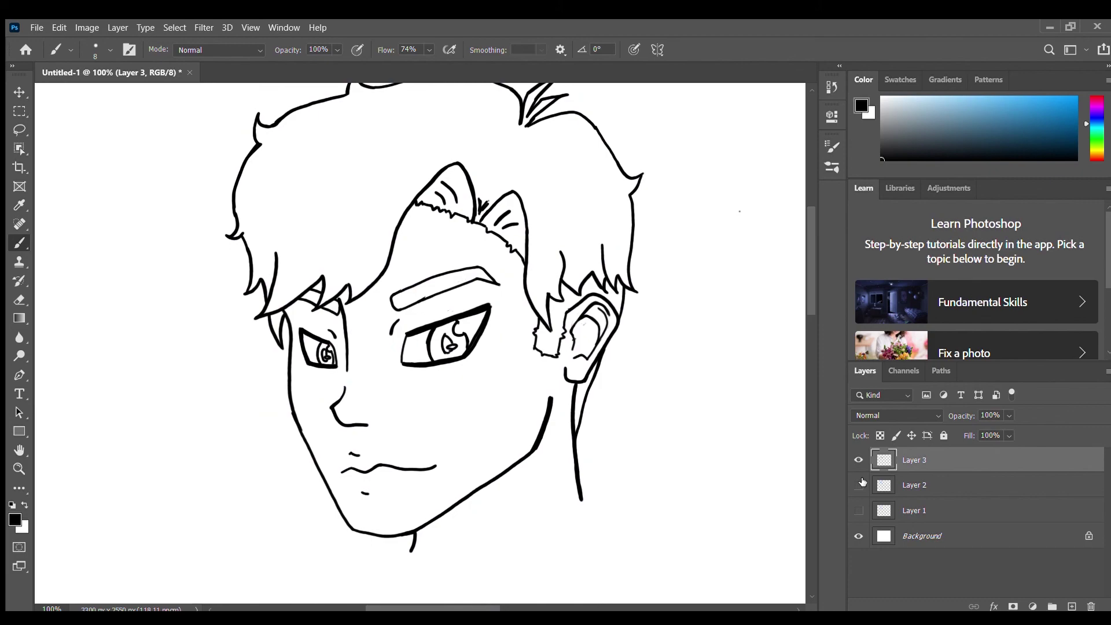
left_click(863, 482)
left_click(862, 482)
left_click(862, 483)
left_click(860, 485)
left_click(861, 484)
left_click(863, 485)
left_click(862, 485)
Step: Show the Layer 1 construction sketch and toggle the layers to compare construction, sketch and line art
left_click(859, 509)
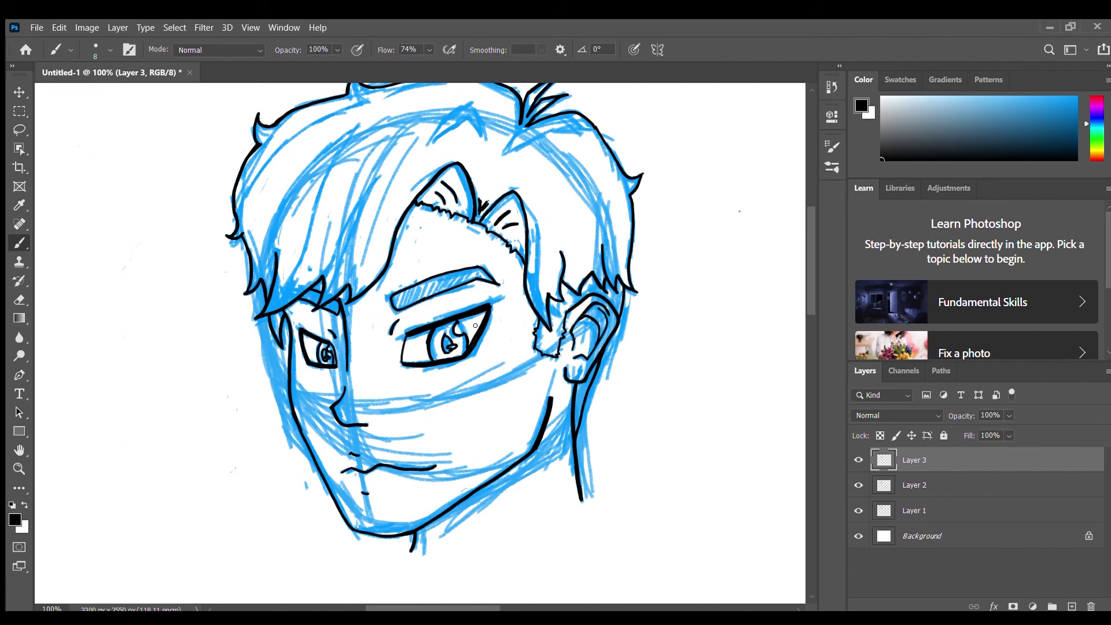
left_click_drag(650, 334, 642, 348)
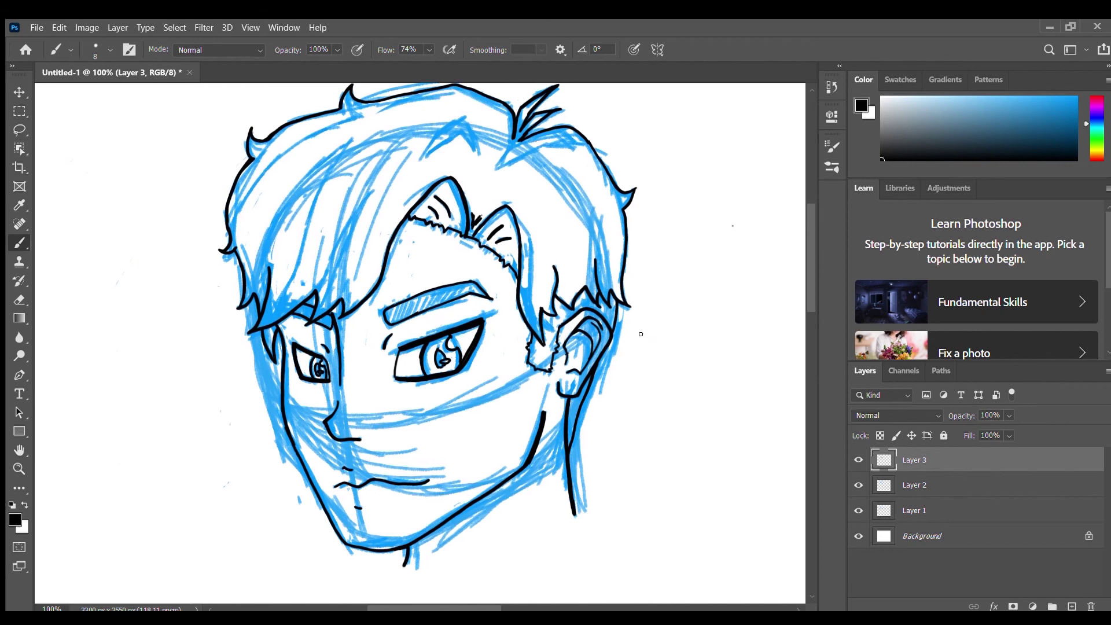
left_click(858, 486)
left_click(858, 460)
left_click(859, 511)
left_click(859, 511)
left_click(858, 486)
left_click(859, 485)
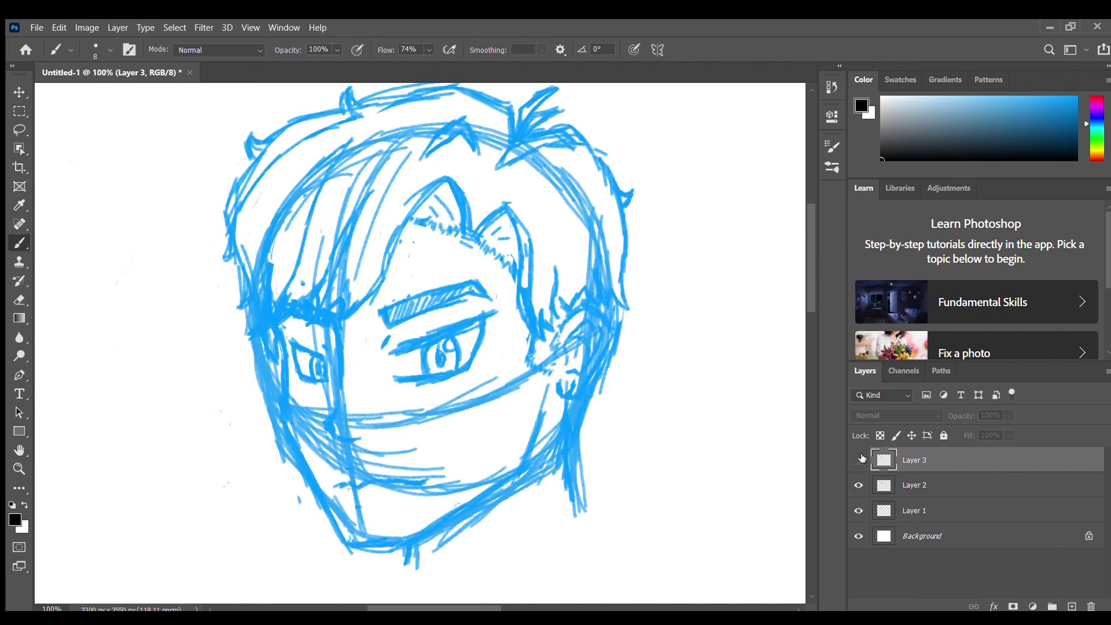